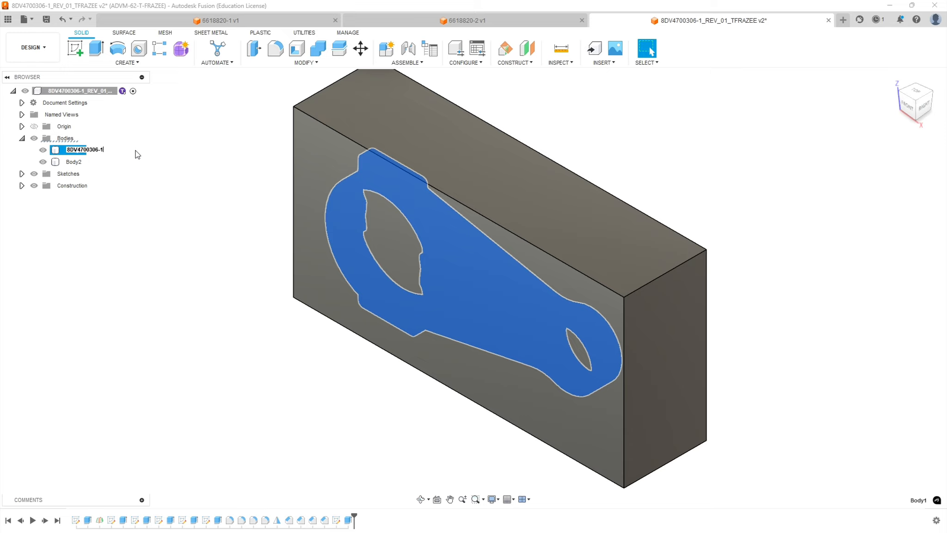
# Name the connecting-rod body 8DV4700306-1 and rename the surrounding block Body2 as Stock.
pyautogui.press('Return')
pyautogui.doubleClick(73, 161)
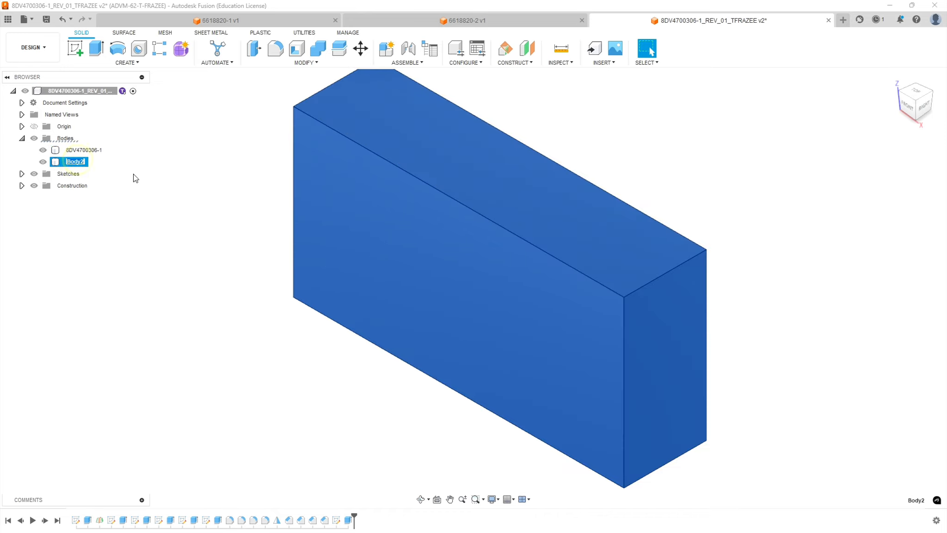
pyautogui.click(134, 175)
# Lower the opacity of the Stock body so the part inside it can be seen.
pyautogui.rightClick(75, 162)
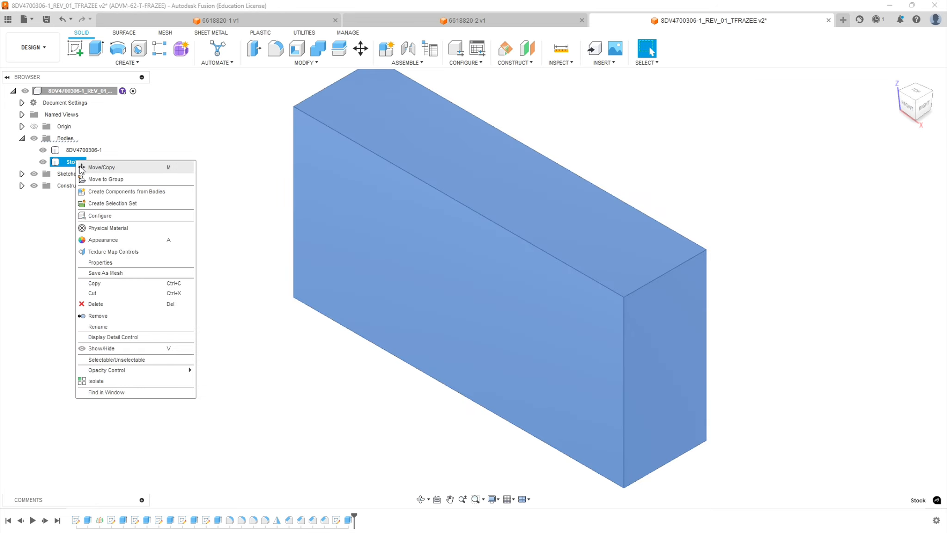
pyautogui.moveTo(118, 370)
pyautogui.click(215, 426)
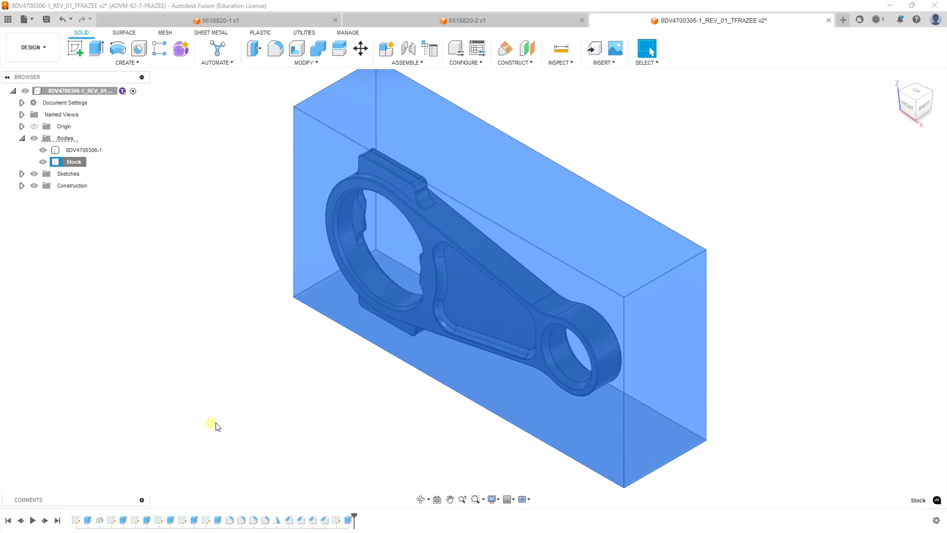
pyautogui.click(118, 234)
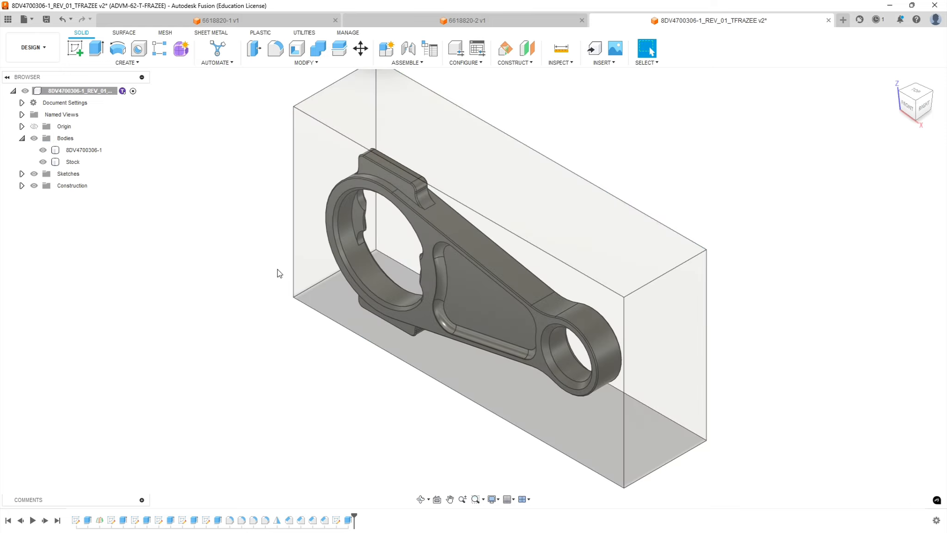
pyautogui.keyDown('shift'); pyautogui.moveTo(235, 354); pyautogui.dragTo(319, 296, button='middle'); pyautogui.keyUp('shift')
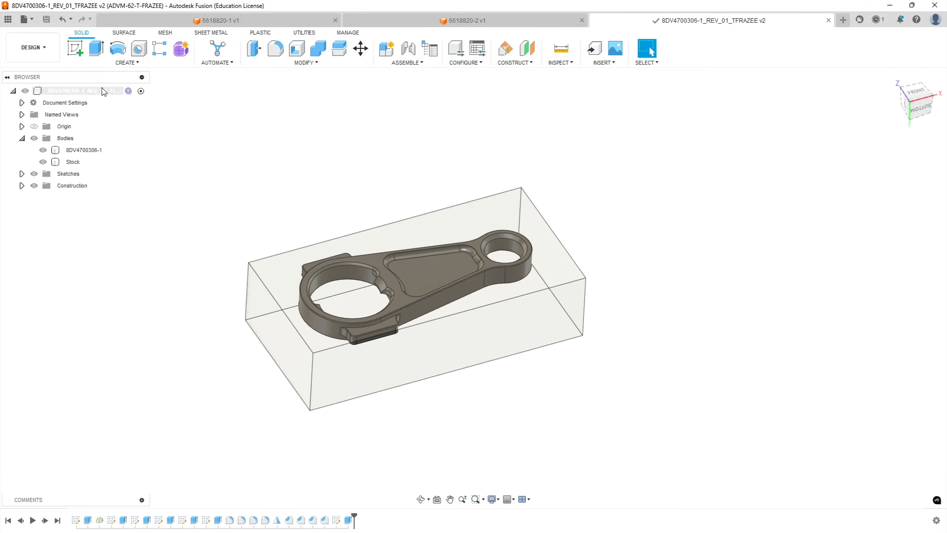
# Insert the Sierra Generic Vise 2024 from the 2024-2025 project folder and rotate it 90 degrees about the X axis.
pyautogui.click(8, 22)
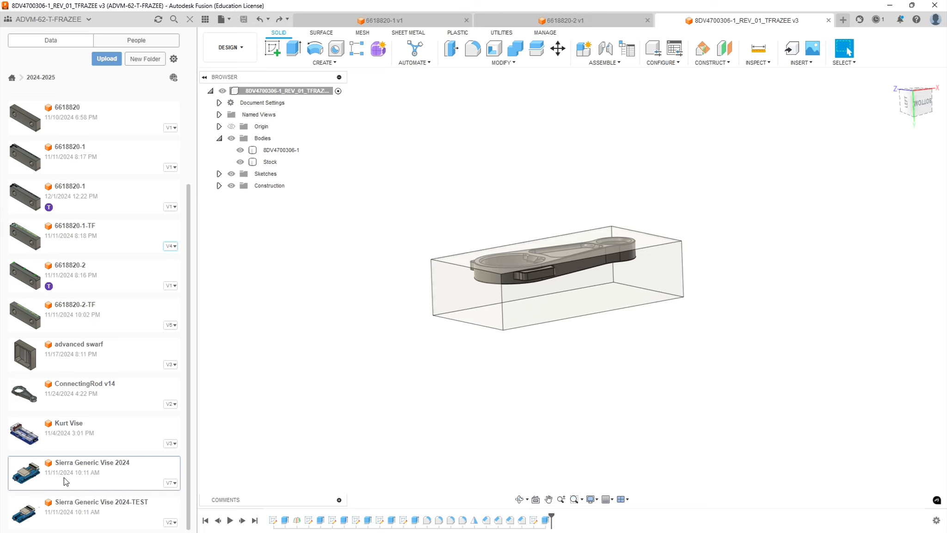
pyautogui.moveTo(65, 472); pyautogui.dragTo(500, 168)
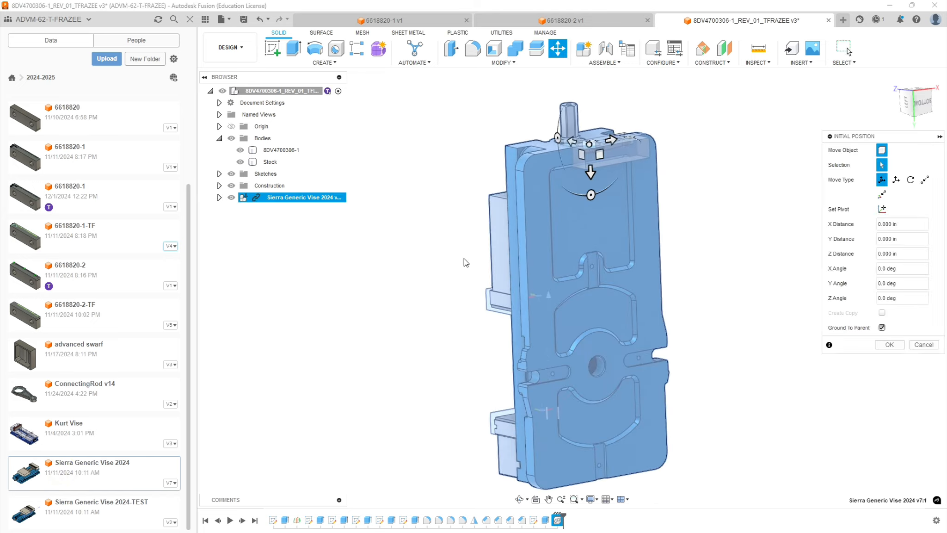
pyautogui.moveTo(557, 138); pyautogui.dragTo(587, 128)
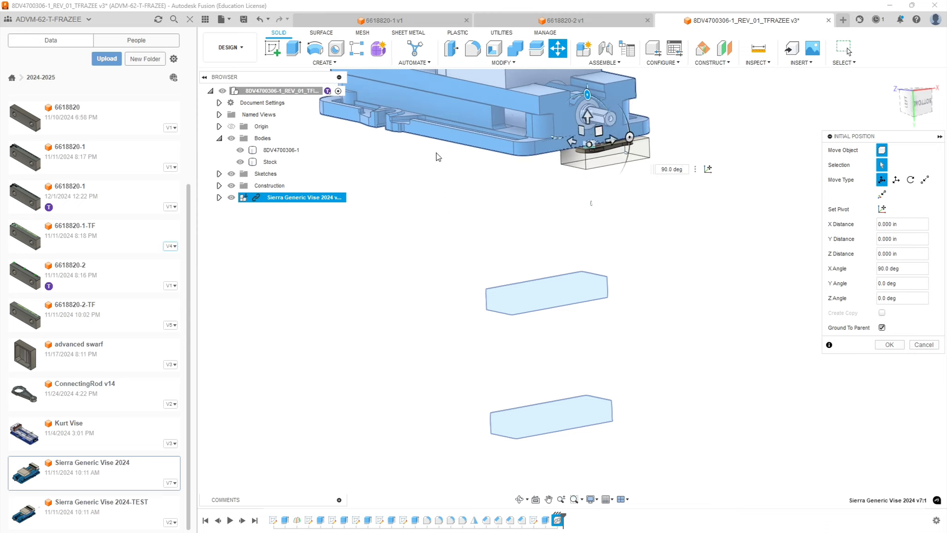
# Move the inserted vise clear below the stock, to about X 3.919, Y -7.028, Z -11.655 in, and accept its position.
pyautogui.moveTo(591, 140); pyautogui.dragTo(754, 299)
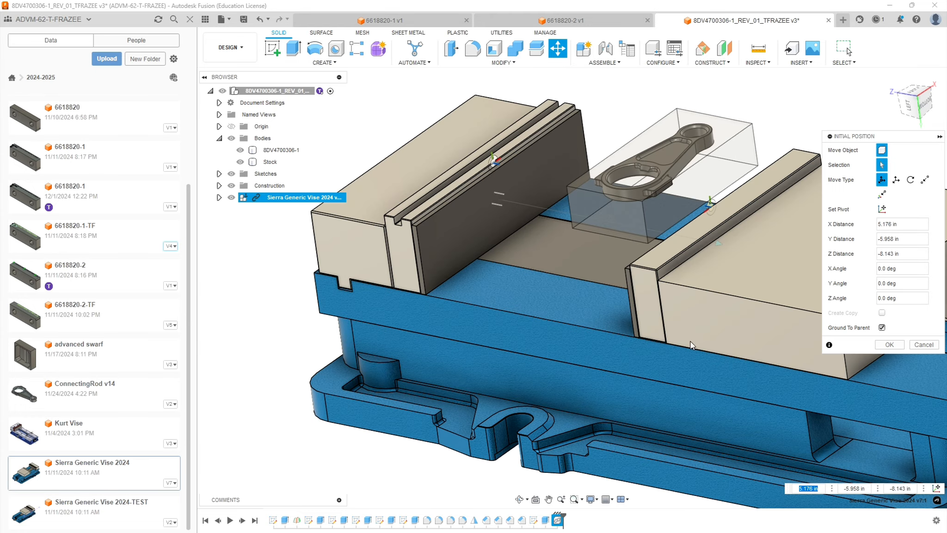
pyautogui.scroll(-4, 650, 356)
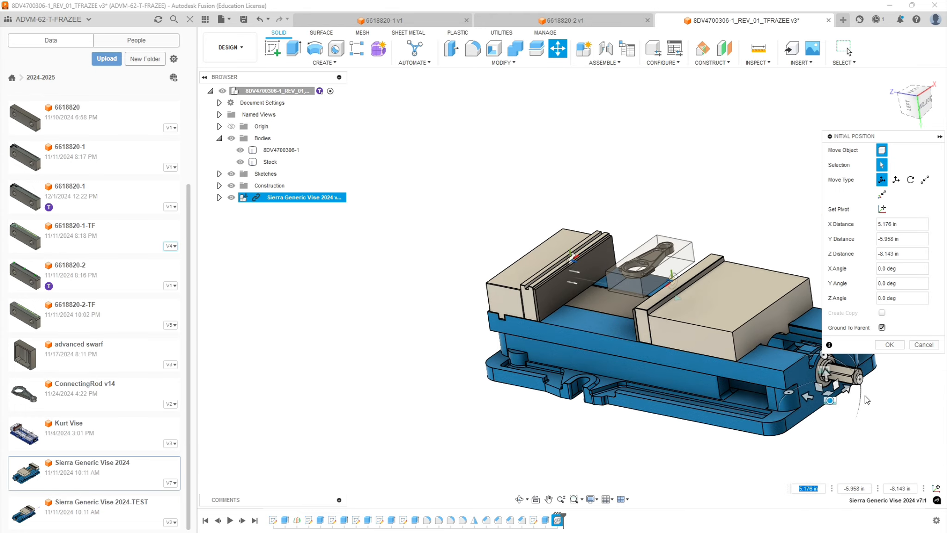
pyautogui.moveTo(836, 405); pyautogui.dragTo(842, 484)
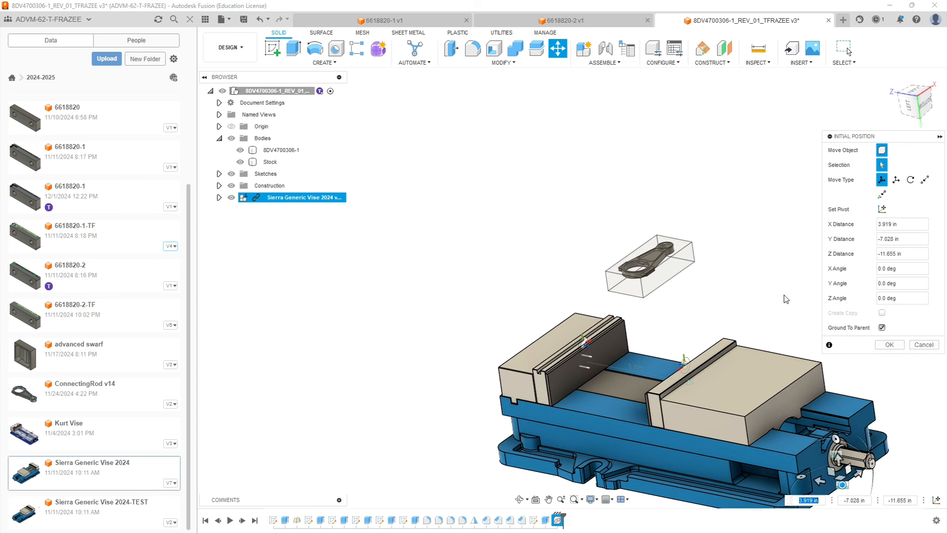
pyautogui.click(889, 344)
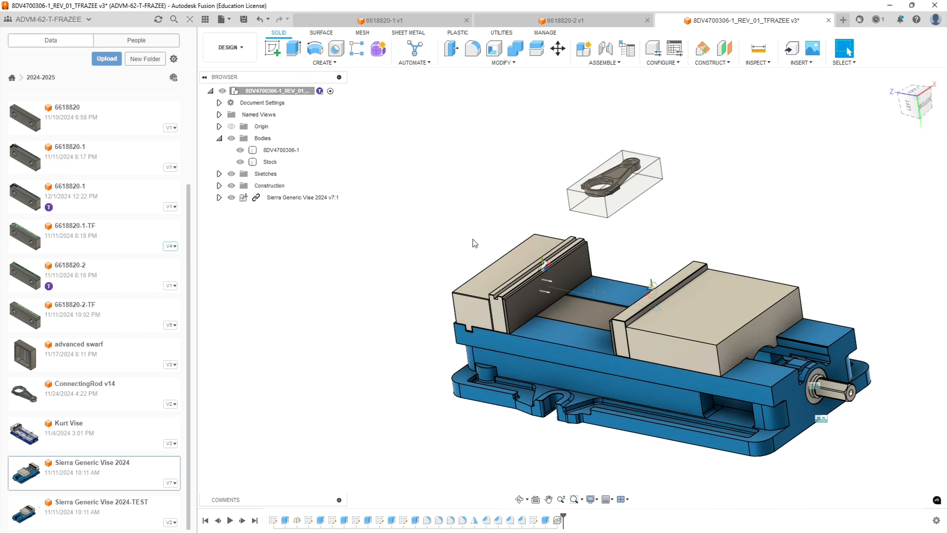
# Unground the Sierra Generic Vise component from its parent.
pyautogui.rightClick(279, 197)
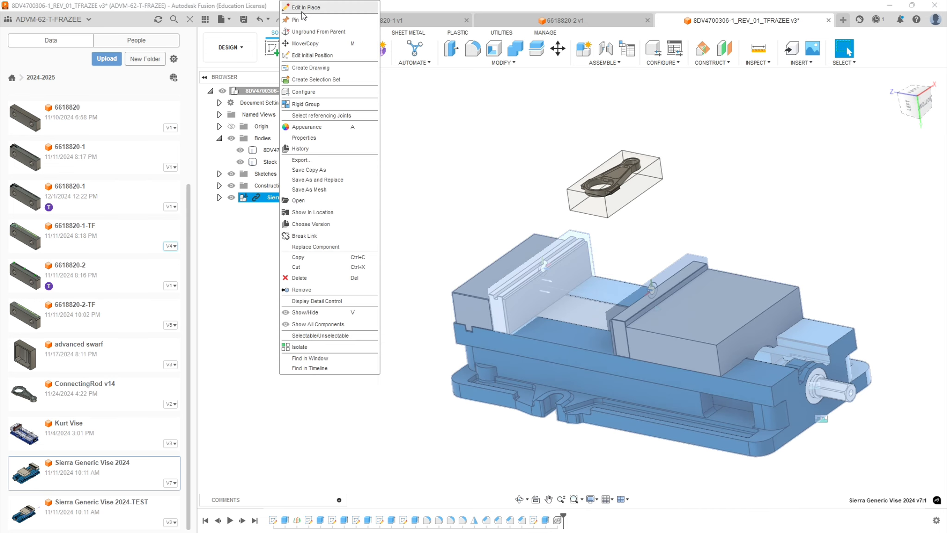
pyautogui.click(305, 31)
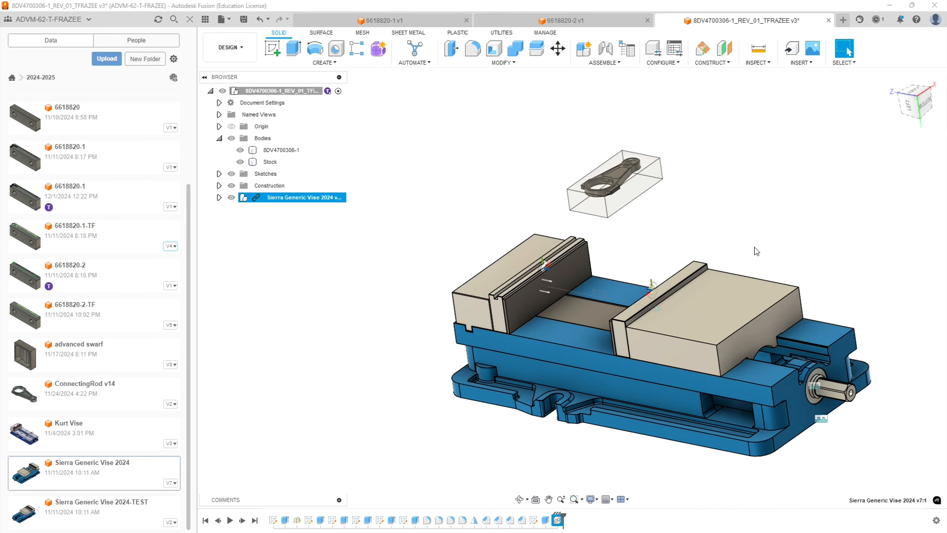
pyautogui.click(767, 156)
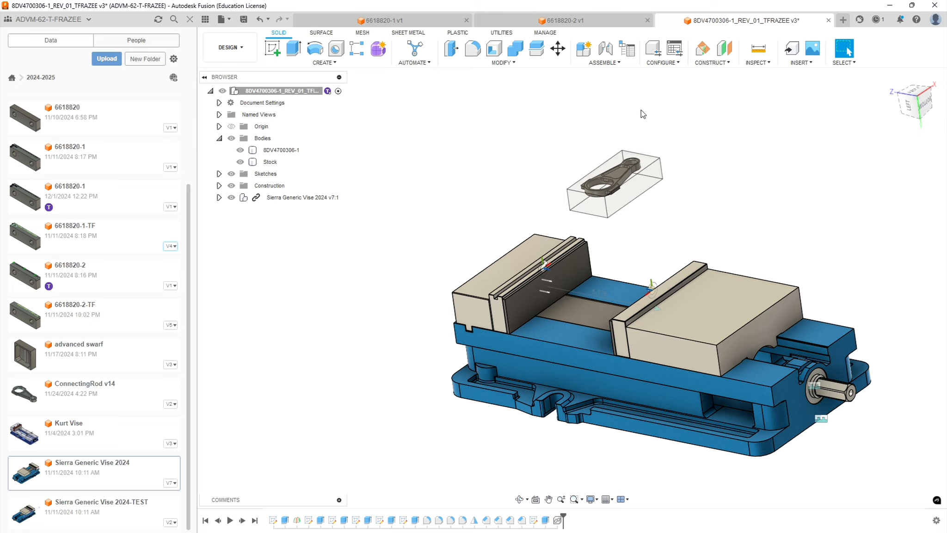
# Create a joint from the end corner of the rear jaw's upper inner edge to the matching bottom corner of the stock.
pyautogui.click(605, 48)
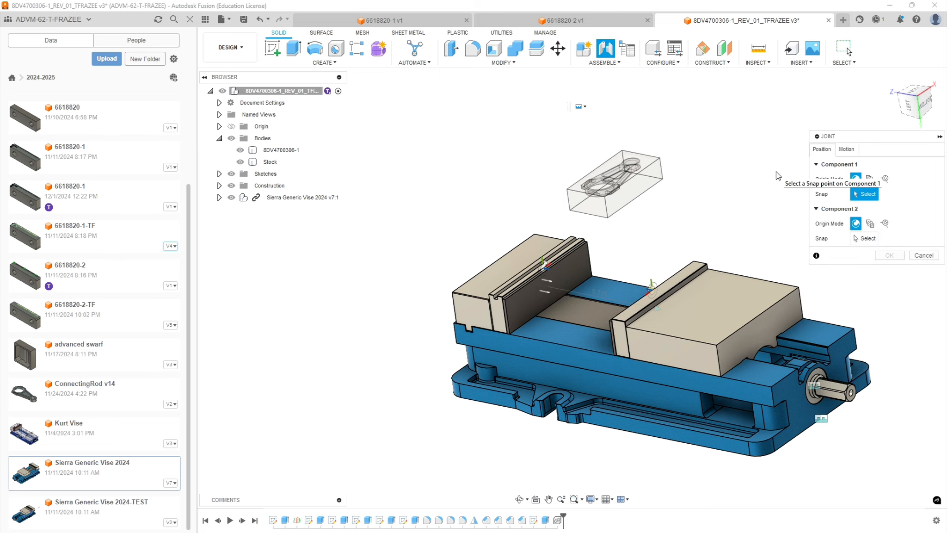
pyautogui.scroll(8, 574, 225)
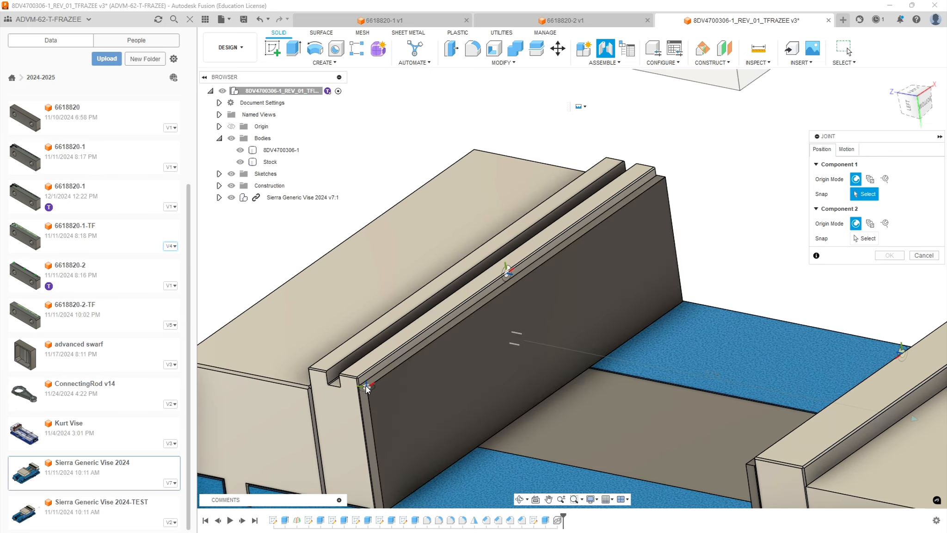
pyautogui.scroll(5, 366, 386)
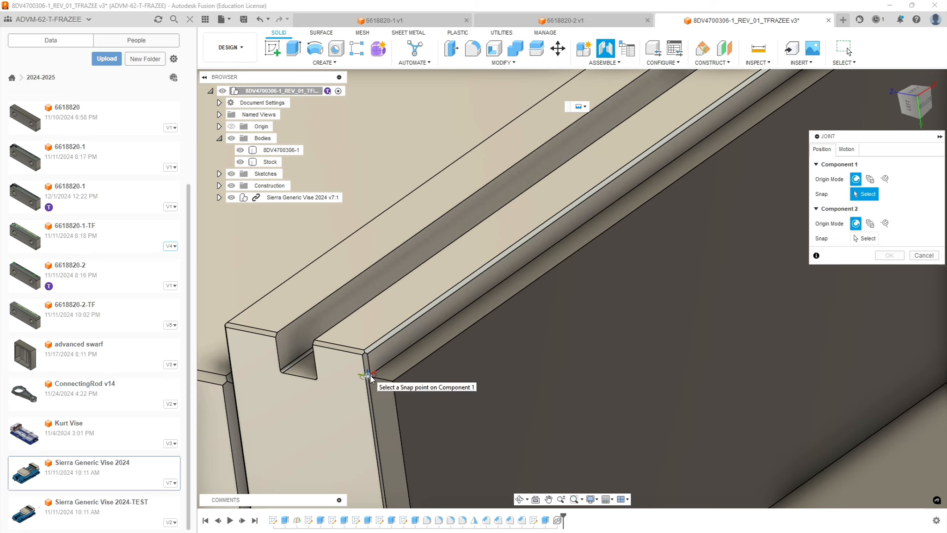
pyautogui.click(370, 377)
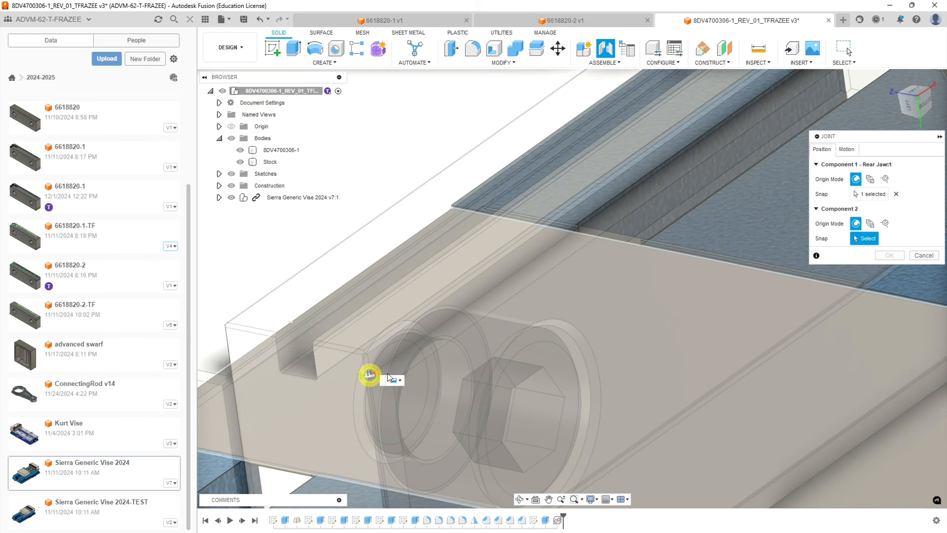
pyautogui.scroll(-10, 557, 315)
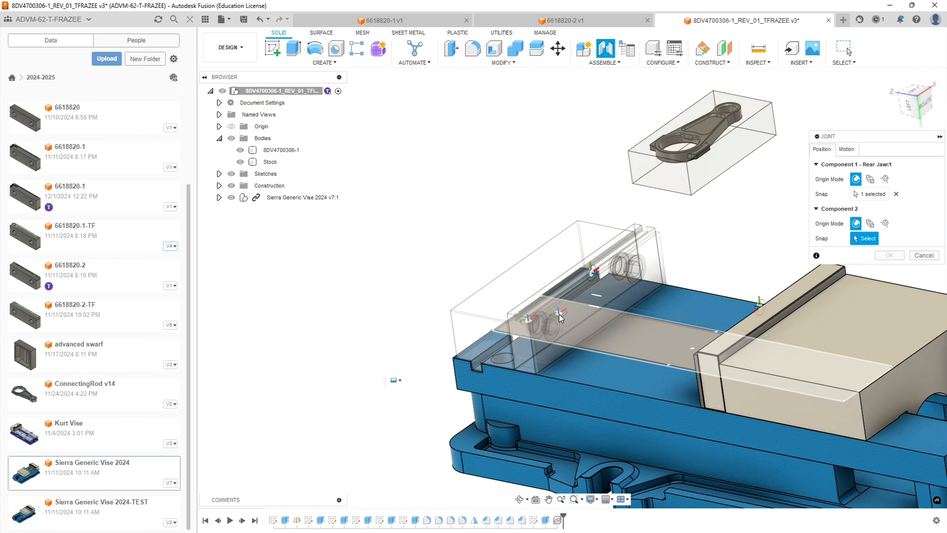
pyautogui.keyDown('shift'); pyautogui.moveTo(705, 280); pyautogui.dragTo(742, 223, button='middle'); pyautogui.keyUp('shift')
pyautogui.scroll(7, 660, 78)
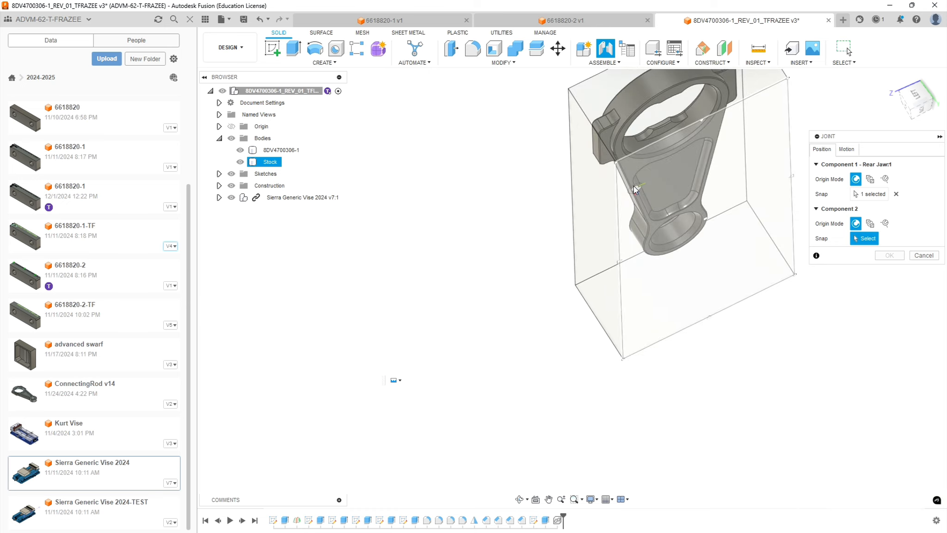
pyautogui.click(619, 166)
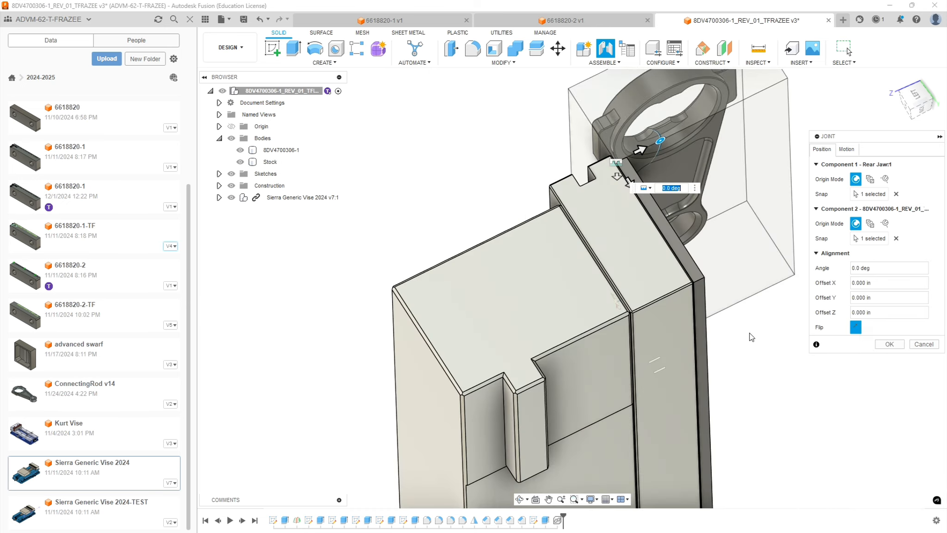
# Set the joint's X offset to -0.5 in and accept the joint between rear jaw and stock.
pyautogui.keyDown('shift'); pyautogui.moveTo(726, 307); pyautogui.dragTo(701, 376, button='middle'); pyautogui.keyUp('shift')
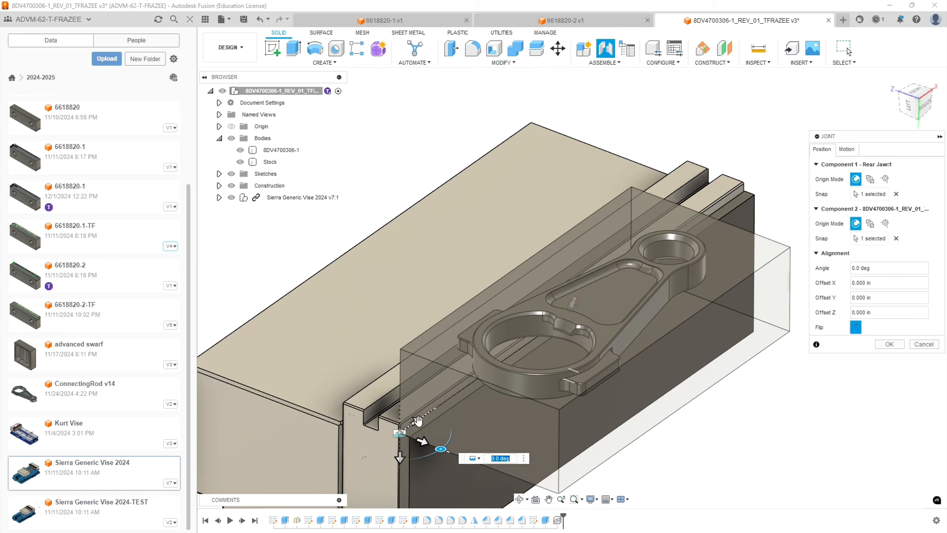
pyautogui.click(416, 422)
pyautogui.press('BackSpace')
pyautogui.write('-.5')
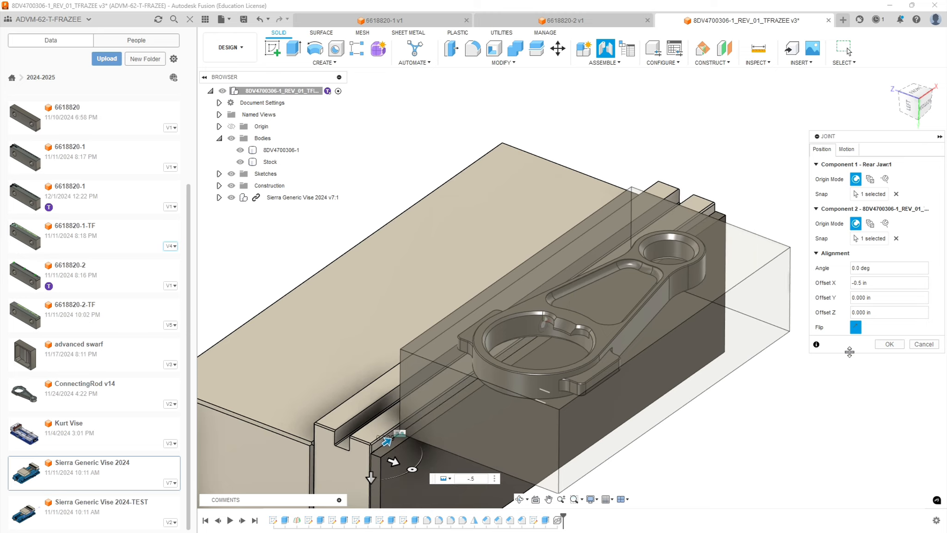
pyautogui.scroll(-3, 563, 287)
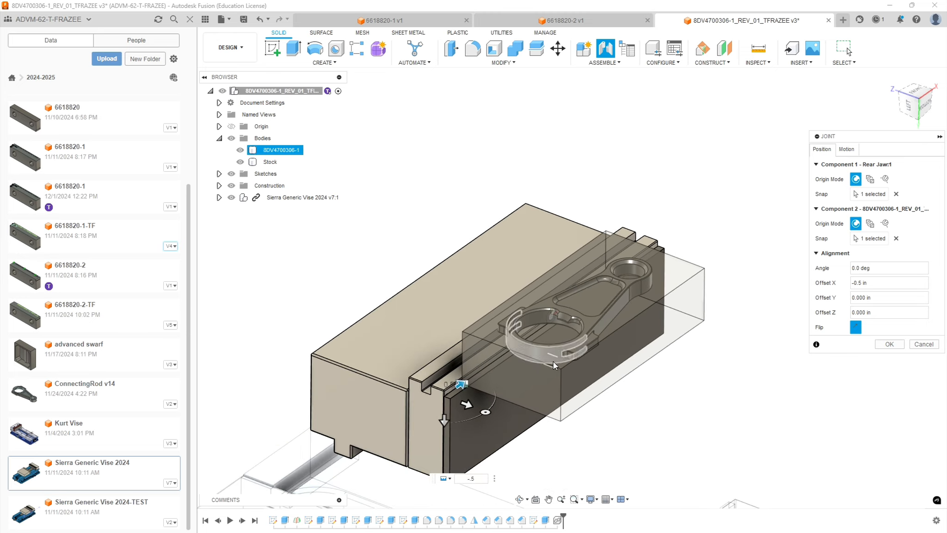
pyautogui.scroll(-2, 513, 402)
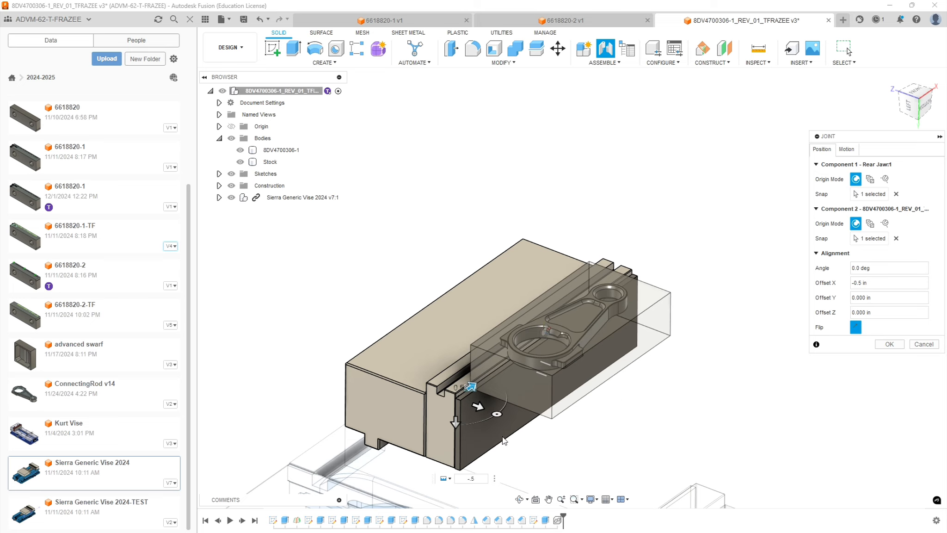
pyautogui.click(889, 344)
pyautogui.click(517, 334)
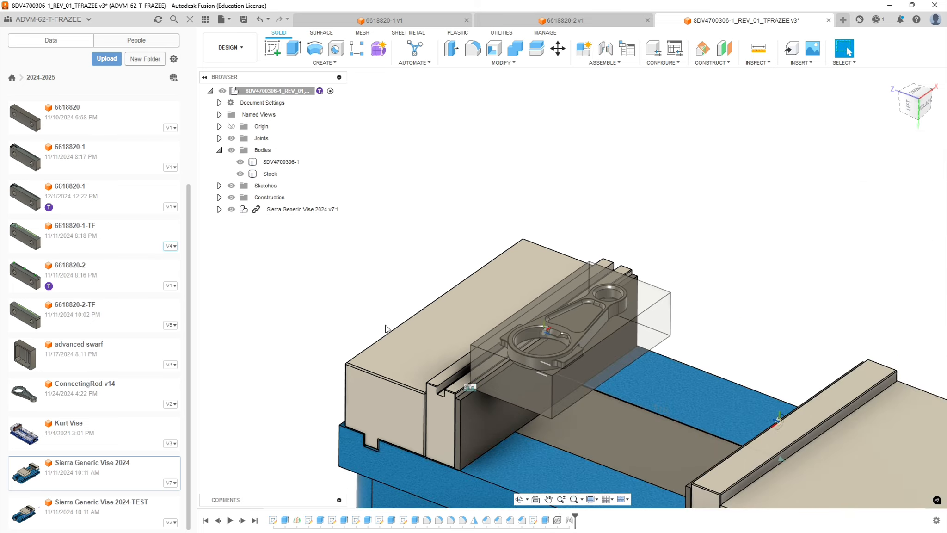
# Set the vise's jaw opening distance to 2 in so the front jaw closes on the stock.
pyautogui.scroll(-2, 413, 332)
pyautogui.keyDown('shift'); pyautogui.moveTo(559, 448); pyautogui.dragTo(572, 406, button='middle'); pyautogui.keyUp('shift')
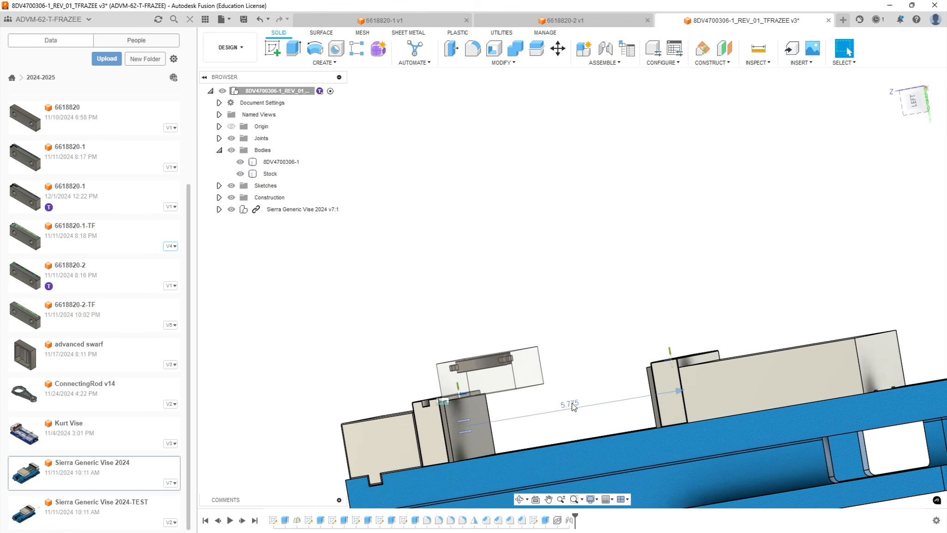
pyautogui.doubleClick(572, 406)
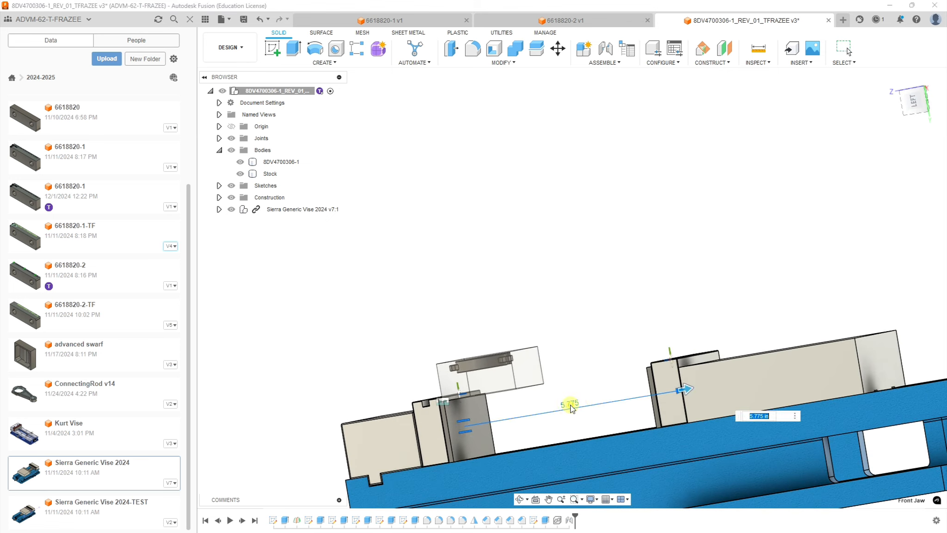
pyautogui.write('2')
pyautogui.press('Return')
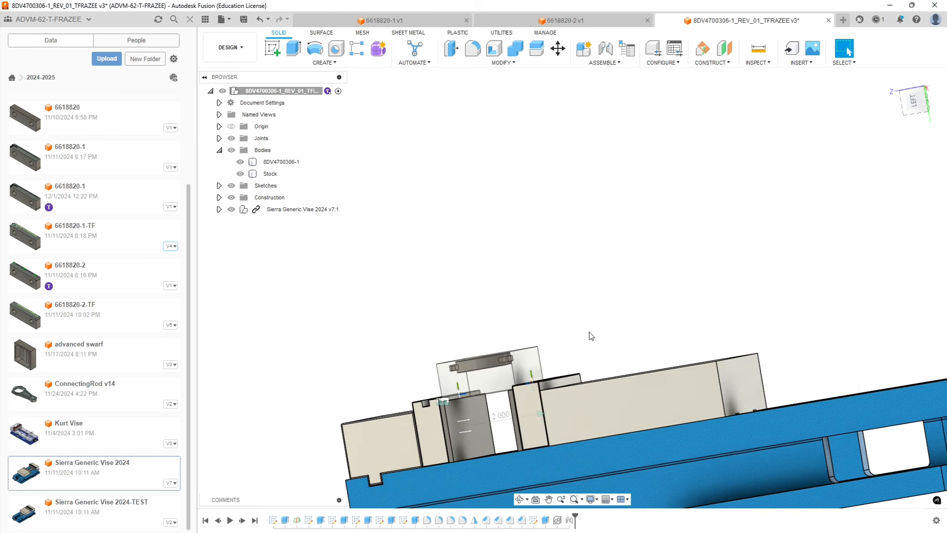
# Save the design with the stock held in the vise.
pyautogui.keyDown('shift'); pyautogui.moveTo(590, 311); pyautogui.dragTo(583, 348, button='middle'); pyautogui.keyUp('shift')
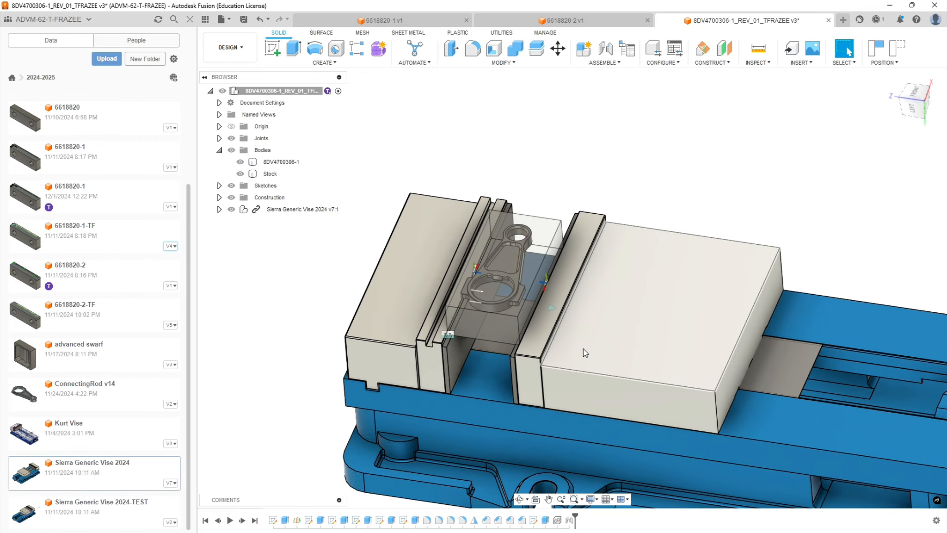
pyautogui.keyDown('shift'); pyautogui.moveTo(637, 280); pyautogui.dragTo(622, 264, button='middle'); pyautogui.keyUp('shift')
pyautogui.scroll(-3, 598, 287)
pyautogui.hotkey('ctrl', 's')
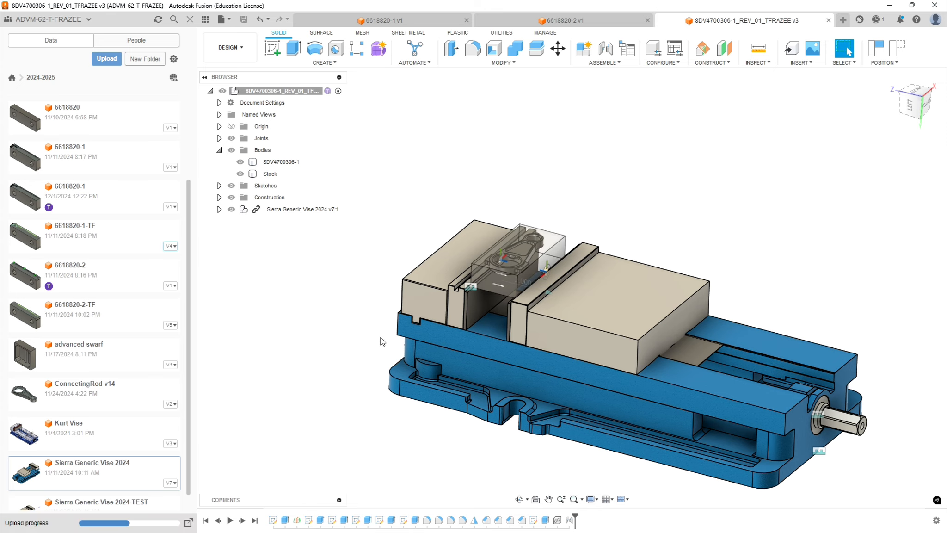
pyautogui.keyDown('shift'); pyautogui.moveTo(392, 332); pyautogui.dragTo(367, 340, button='middle'); pyautogui.keyUp('shift')
pyautogui.scroll(5, 533, 140)
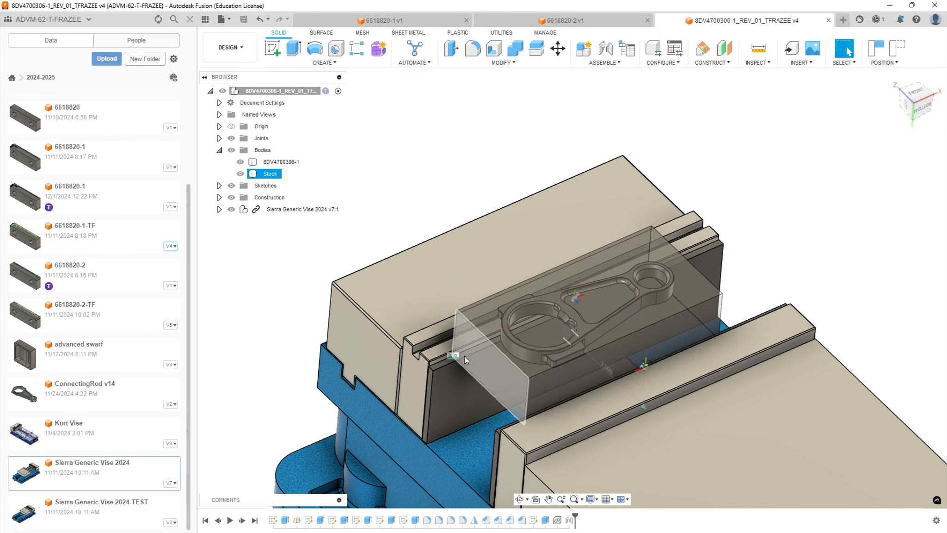
pyautogui.scroll(-10, 374, 304)
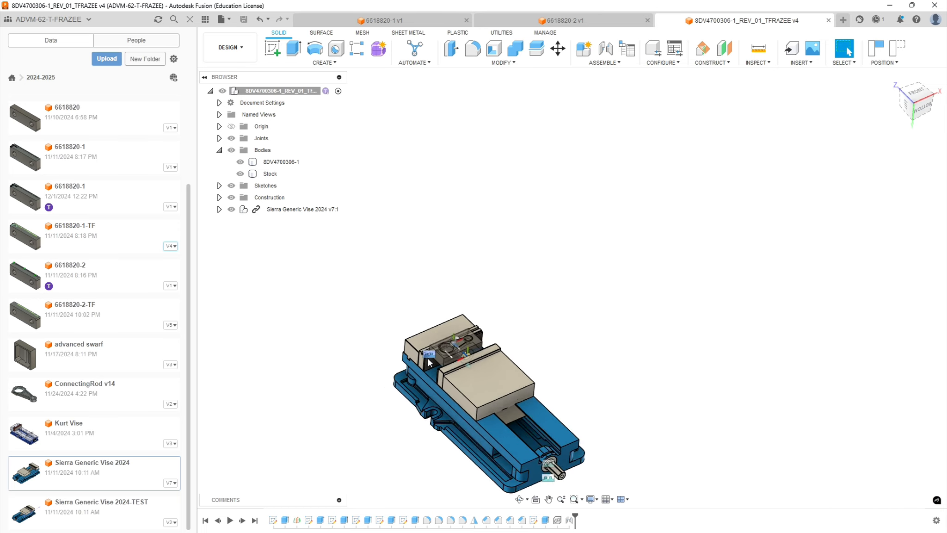
pyautogui.scroll(10, 432, 426)
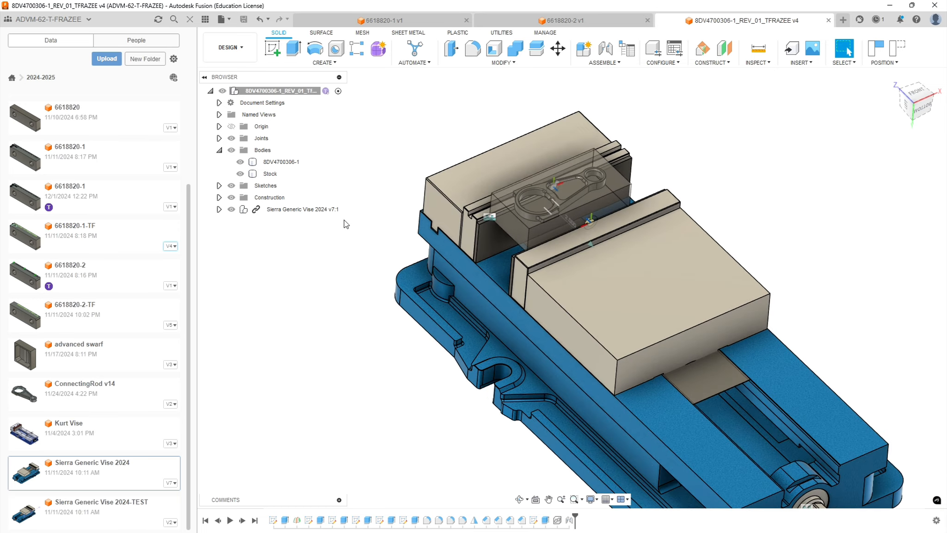
# Hide the first vise and insert another instance of Sierra Generic Vise 2024 into the design.
pyautogui.scroll(-2, 413, 151)
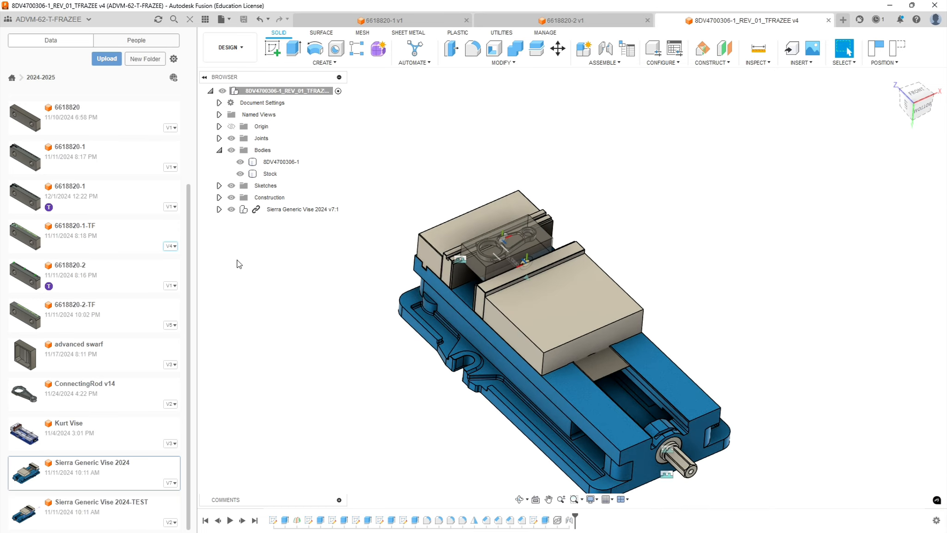
pyautogui.click(231, 209)
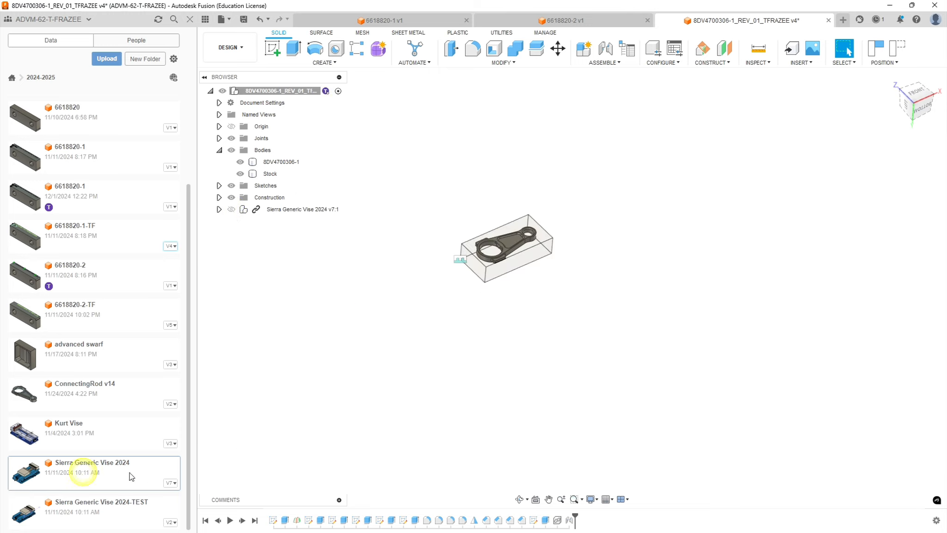
pyautogui.moveTo(84, 478); pyautogui.dragTo(418, 428)
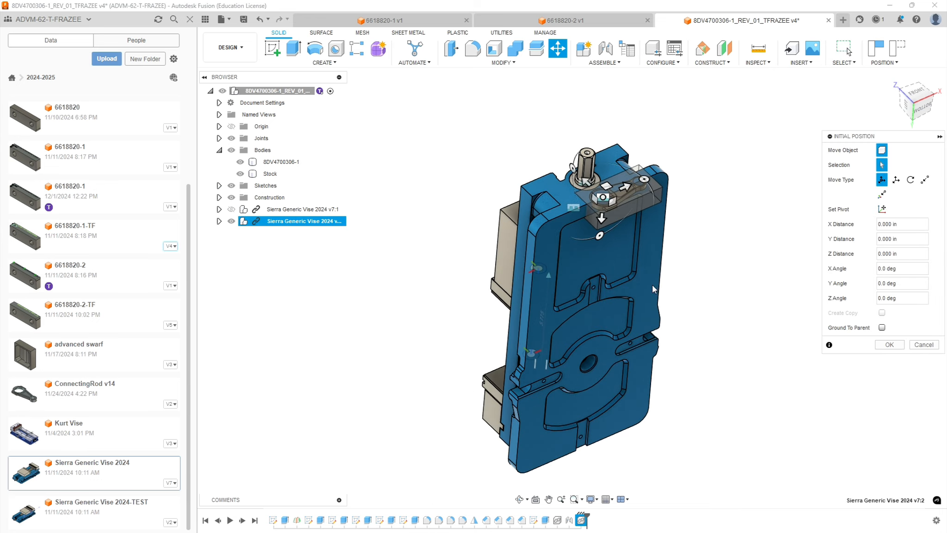
# Rotate the new vise -90° about X, move it clear of the stock and accept its initial position.
pyautogui.moveTo(599, 235); pyautogui.dragTo(587, 406)
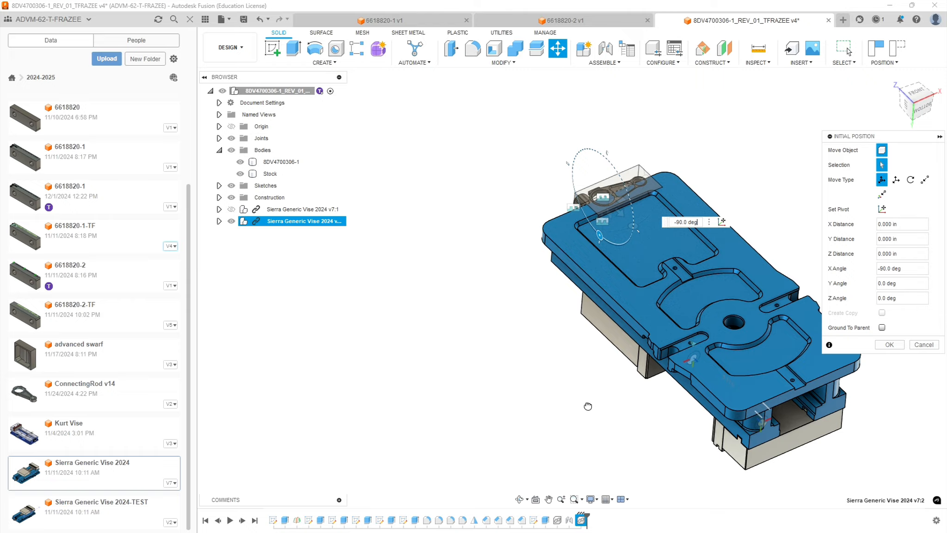
pyautogui.moveTo(588, 405); pyautogui.dragTo(586, 405)
pyautogui.keyDown('shift'); pyautogui.moveTo(494, 397); pyautogui.dragTo(687, 170, button='middle'); pyautogui.keyUp('shift')
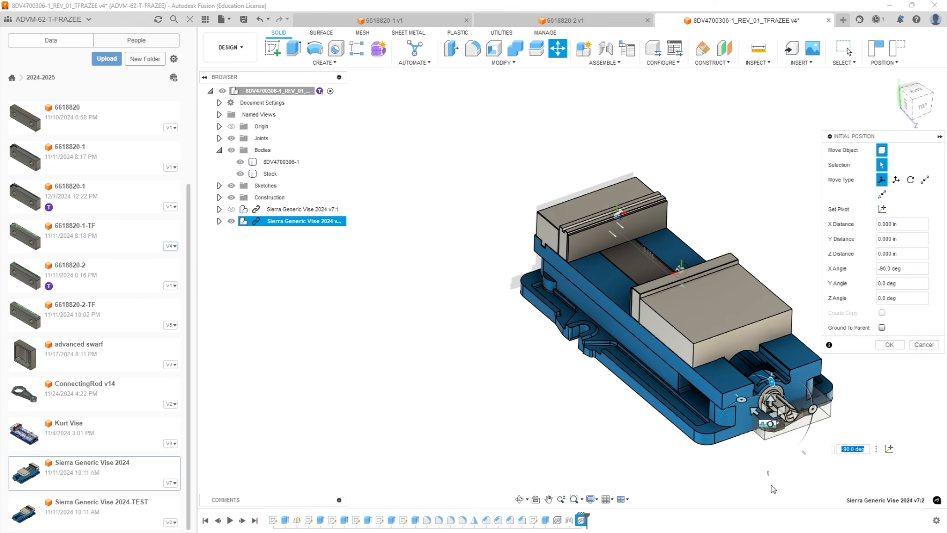
pyautogui.moveTo(741, 398); pyautogui.dragTo(545, 370)
pyautogui.keyDown('shift'); pyautogui.moveTo(608, 280); pyautogui.dragTo(602, 325, button='middle'); pyautogui.keyUp('shift')
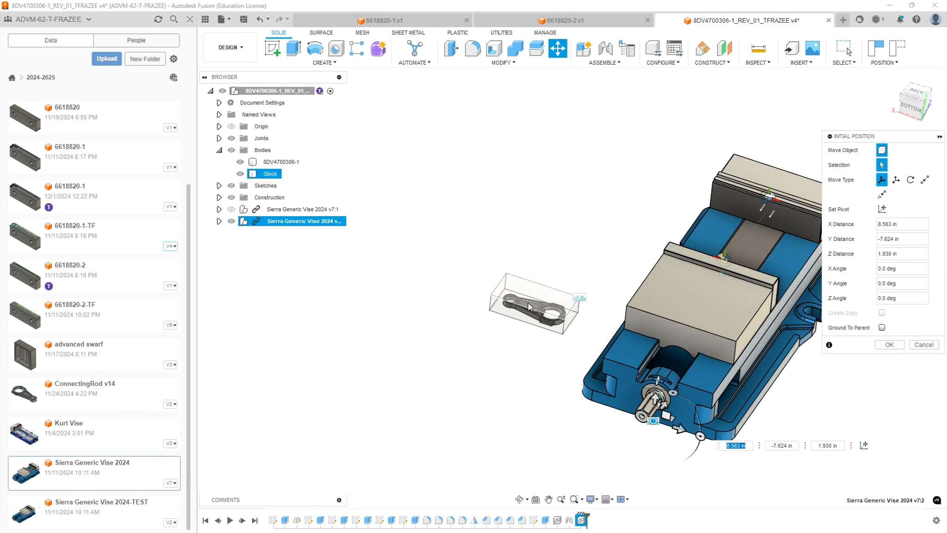
pyautogui.keyDown('shift'); pyautogui.moveTo(542, 359); pyautogui.dragTo(574, 334, button='middle'); pyautogui.keyUp('shift')
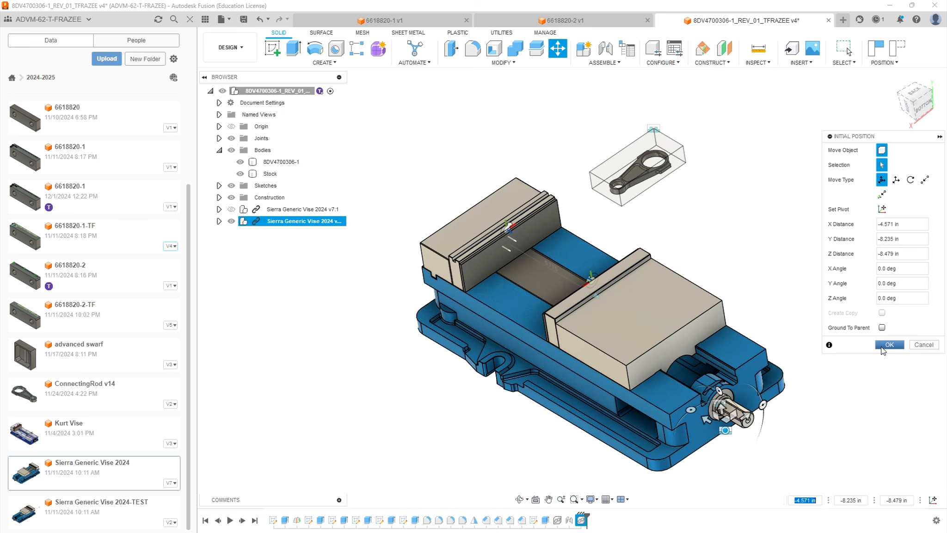
pyautogui.click(888, 345)
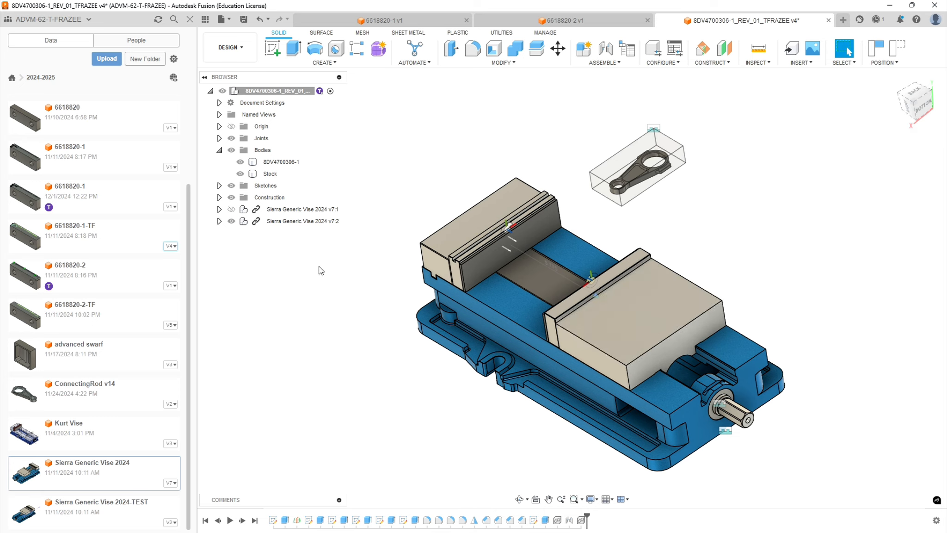
# Hide the Pallel 2, Hard Jaw 2, Bolt 3 and Bolt 4 bodies in the new vise's rear jaw.
pyautogui.click(219, 222)
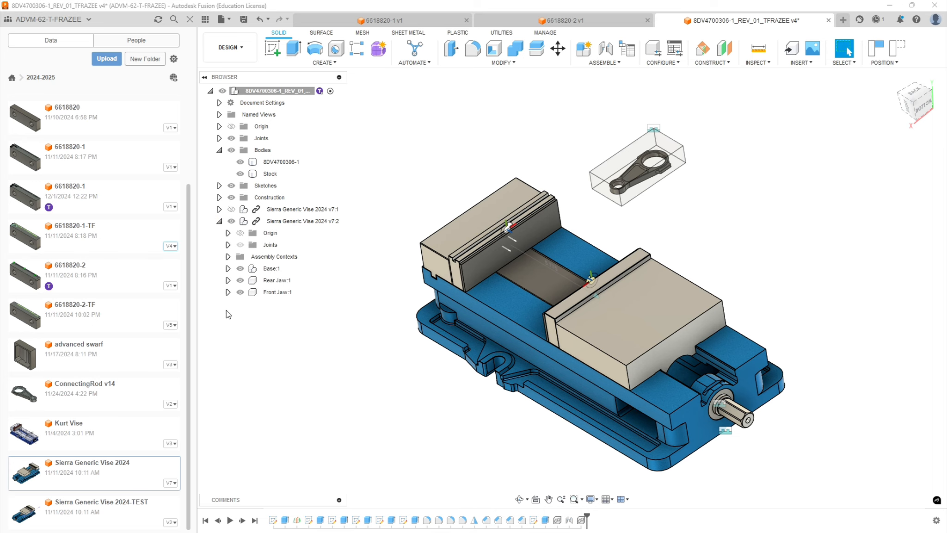
pyautogui.click(227, 280)
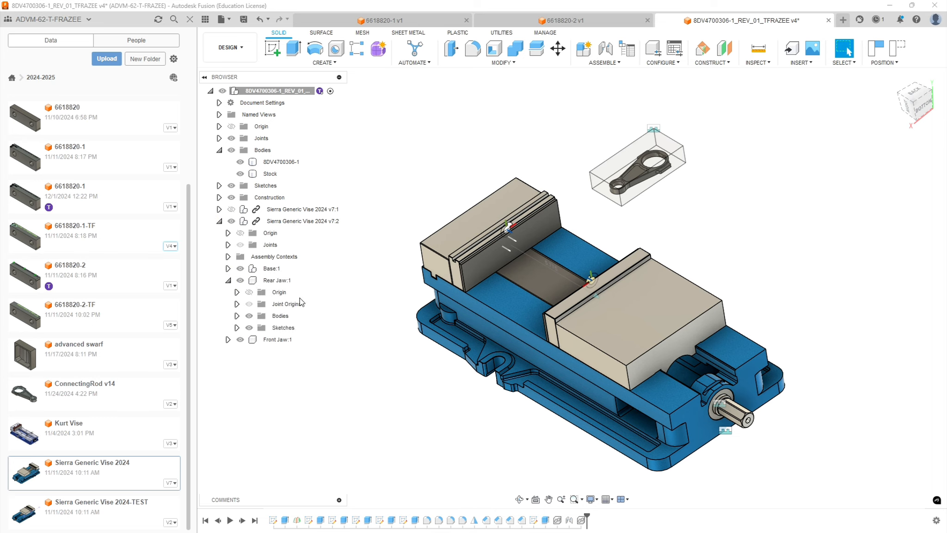
pyautogui.click(236, 316)
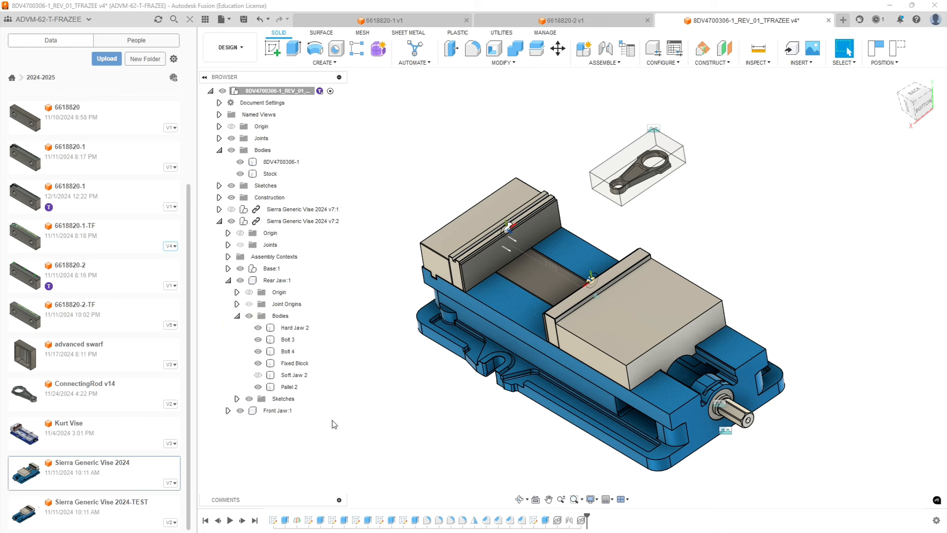
pyautogui.click(257, 387)
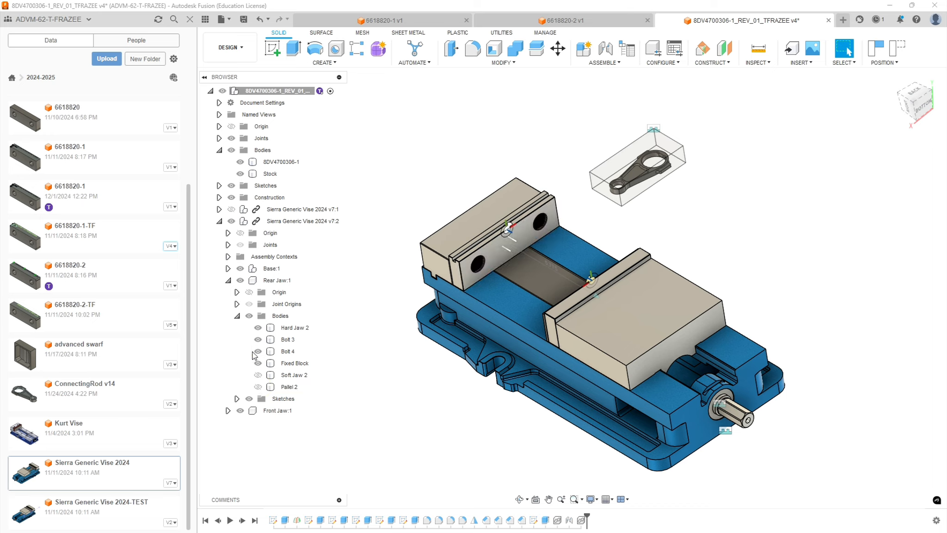
pyautogui.click(260, 328)
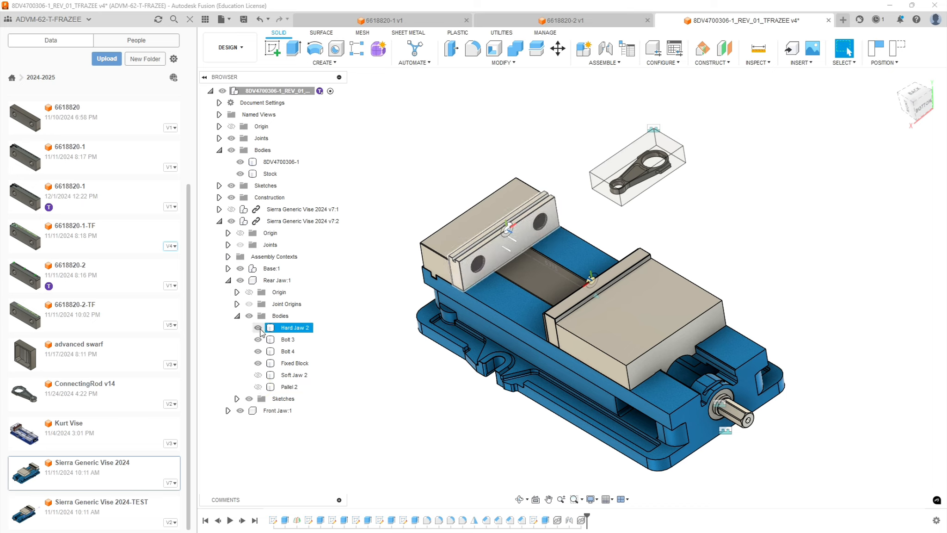
pyautogui.click(257, 328)
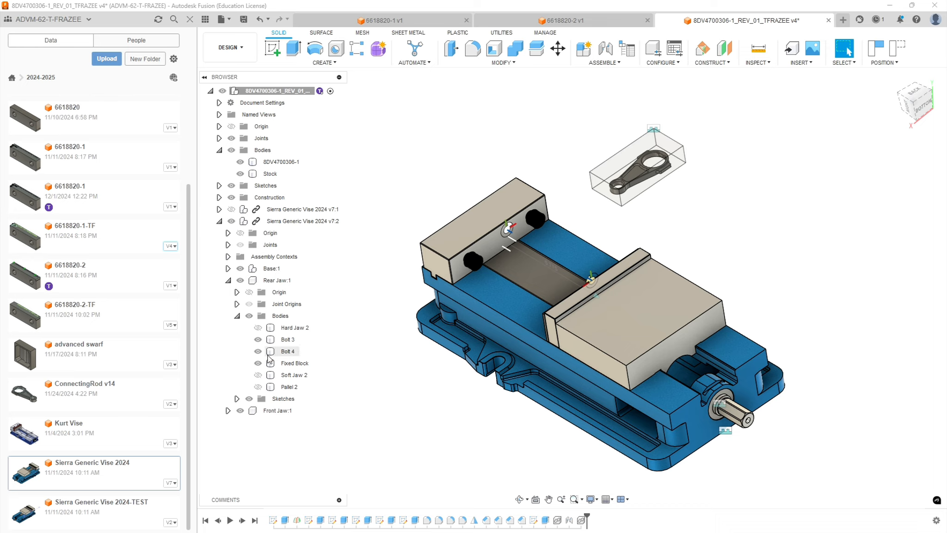
pyautogui.click(258, 340)
pyautogui.click(258, 351)
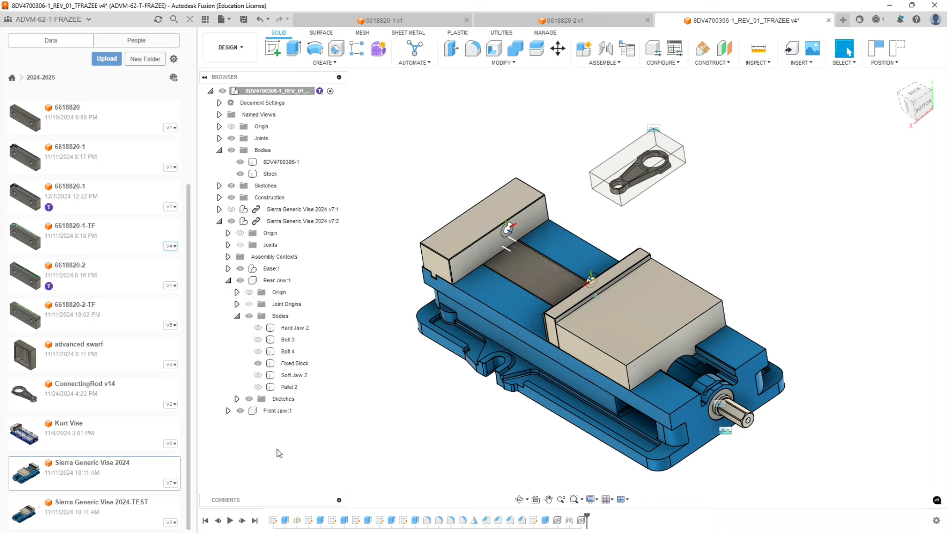
# Hide the Bolt 1, Hard Jaw 1, Bolt 2 and Parallel 1 bodies in the new vise's front jaw, then collapse the vise's tree.
pyautogui.click(228, 410)
pyautogui.click(236, 447)
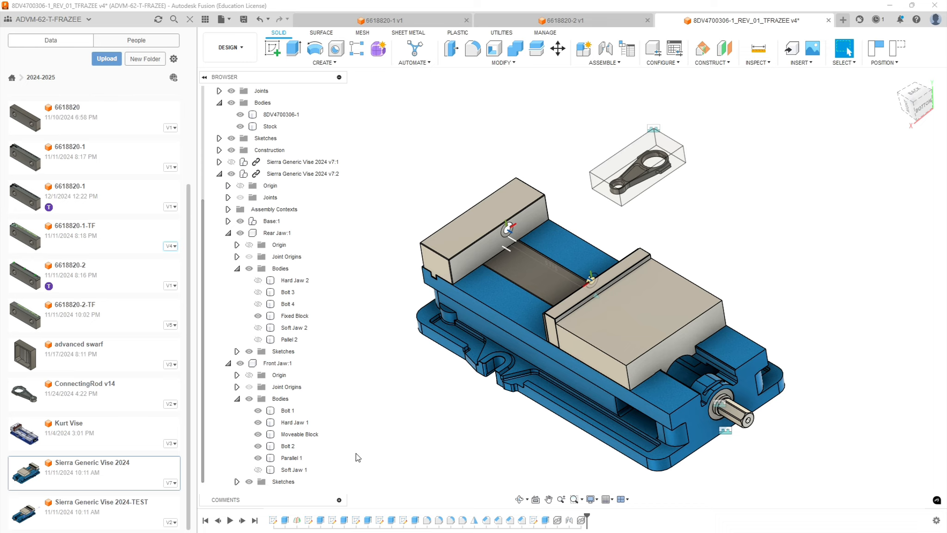
pyautogui.click(258, 410)
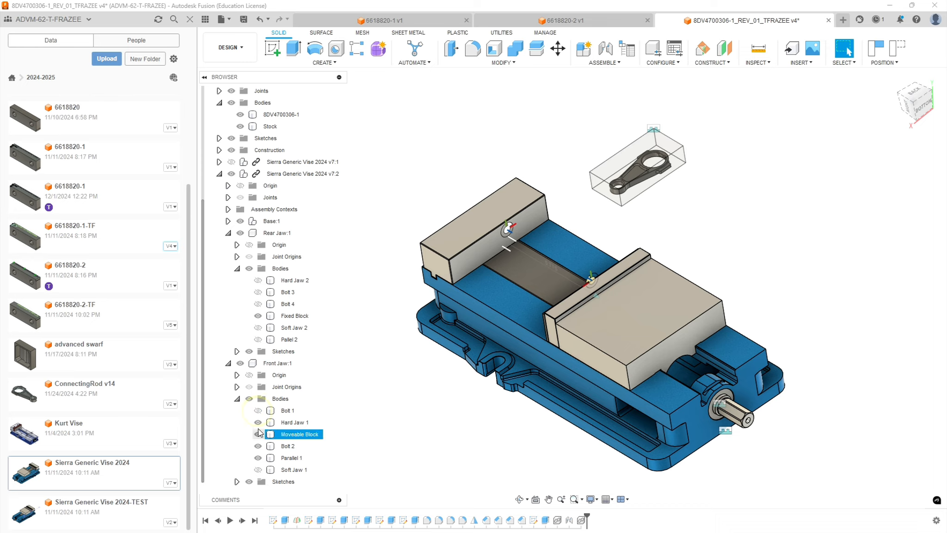
pyautogui.click(258, 422)
pyautogui.click(258, 458)
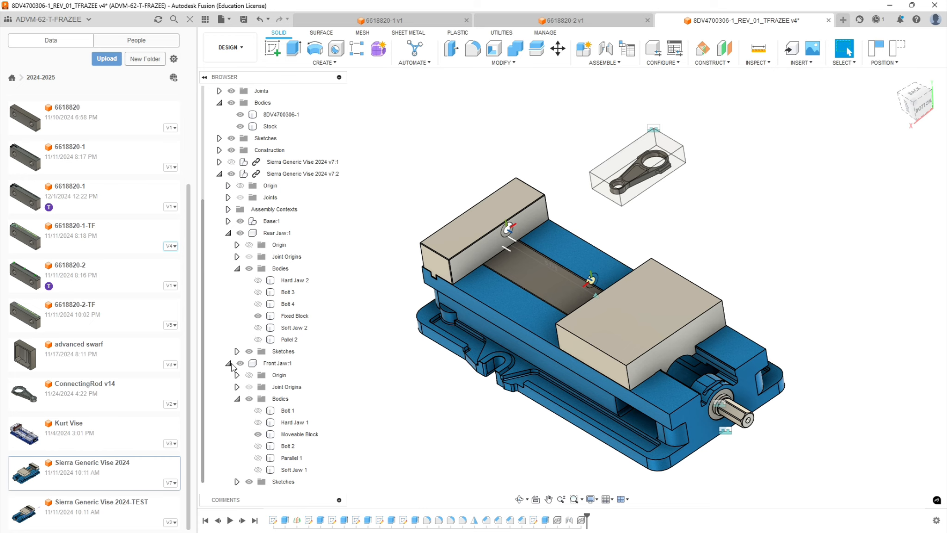
pyautogui.click(230, 364)
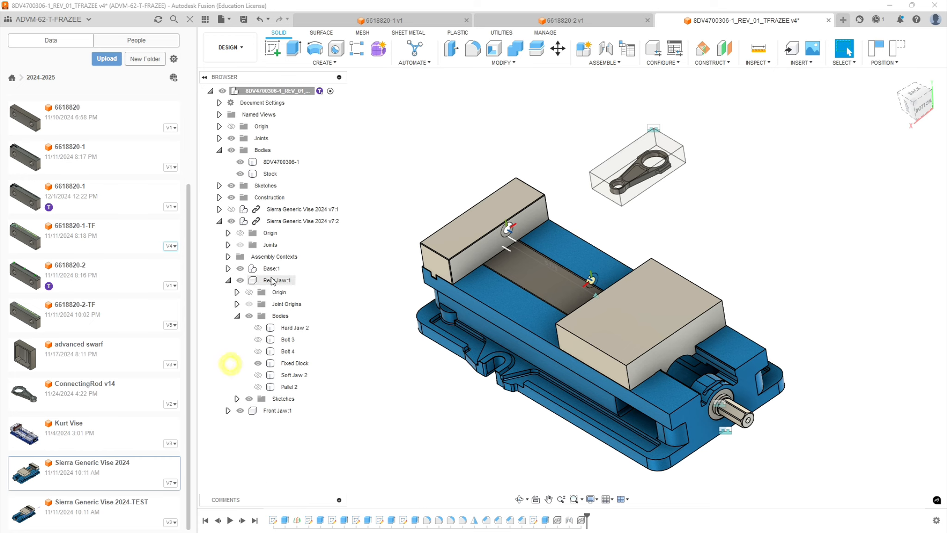
pyautogui.click(228, 280)
pyautogui.click(220, 222)
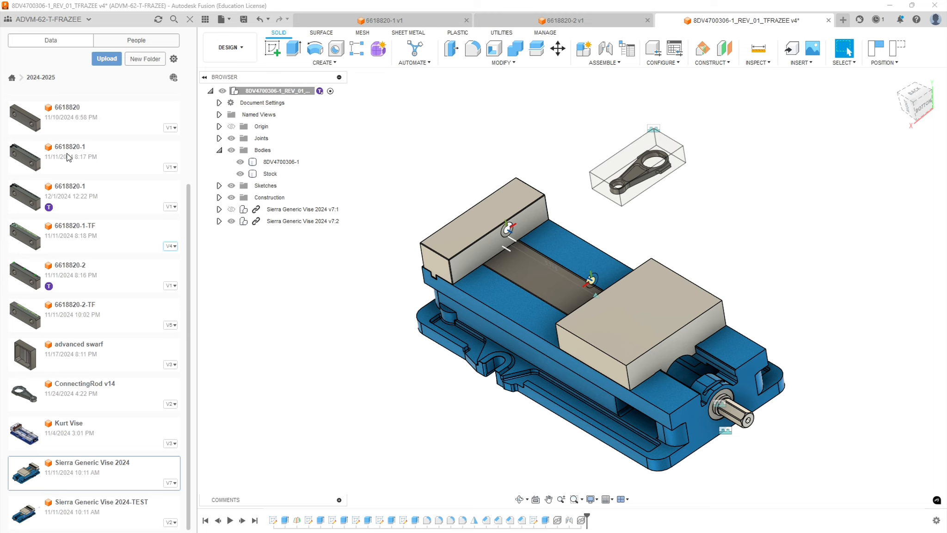
# Insert the 6618820-1 and 6618820-2 jaws, moving the second by about 13.3, -5.3 and 4.7 in along X, Y and Z.
pyautogui.moveTo(73, 158); pyautogui.dragTo(286, 319)
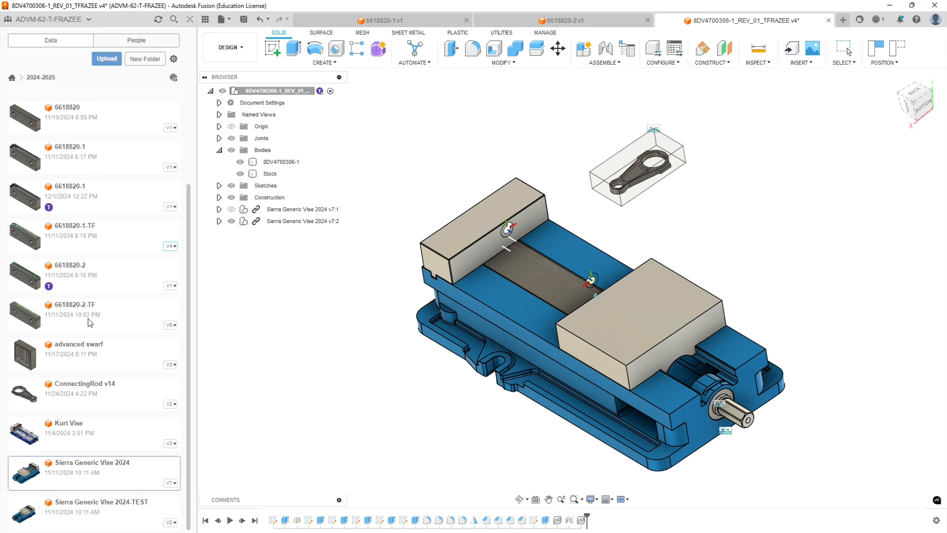
pyautogui.moveTo(70, 265); pyautogui.dragTo(249, 314)
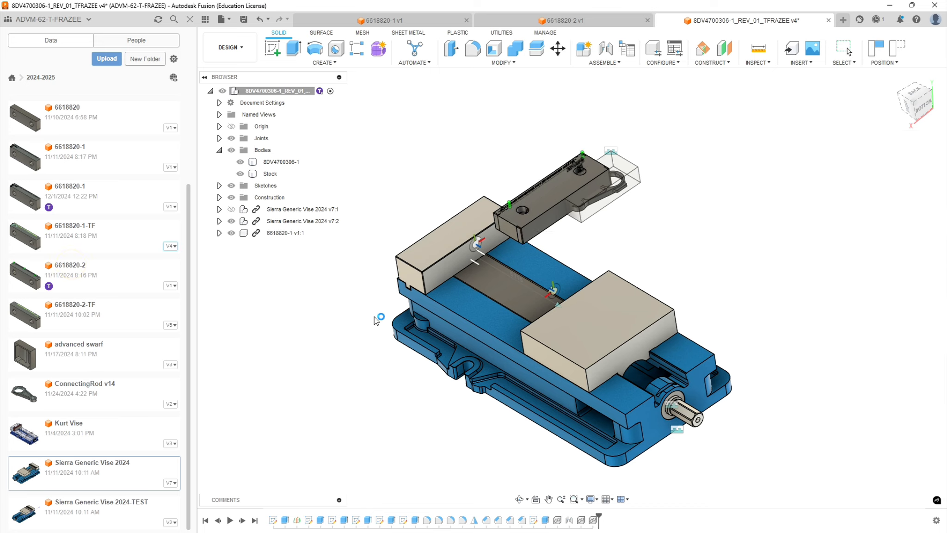
pyautogui.moveTo(552, 199); pyautogui.dragTo(305, 376)
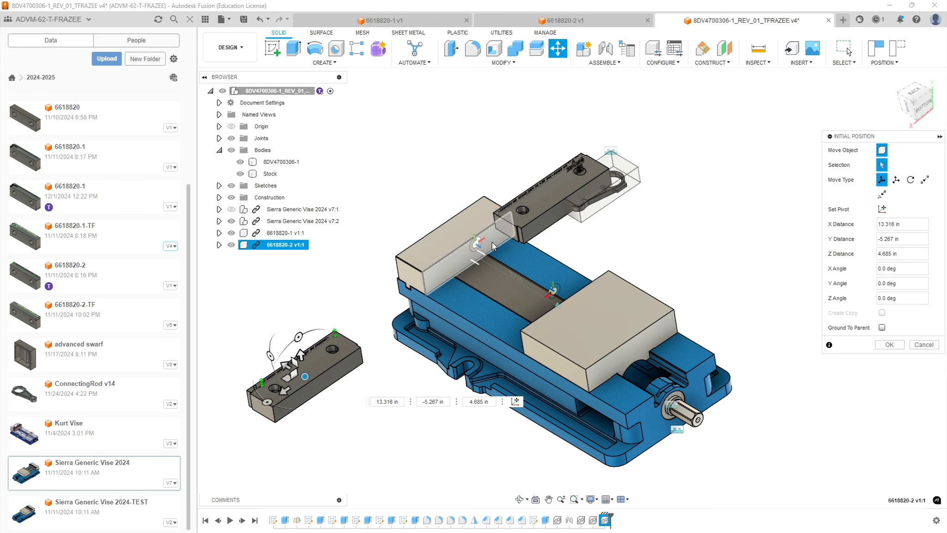
pyautogui.keyDown('shift'); pyautogui.moveTo(343, 278); pyautogui.dragTo(343, 277, button='middle'); pyautogui.keyUp('shift')
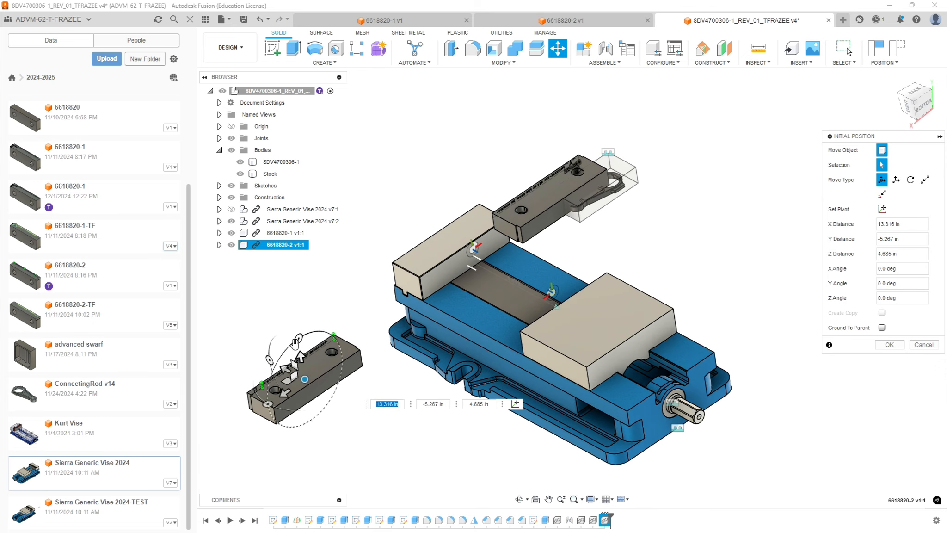
# Set the 6618820-2 jaw's rotation about X to 90° and accept its initial position.
pyautogui.moveTo(269, 360); pyautogui.dragTo(303, 355)
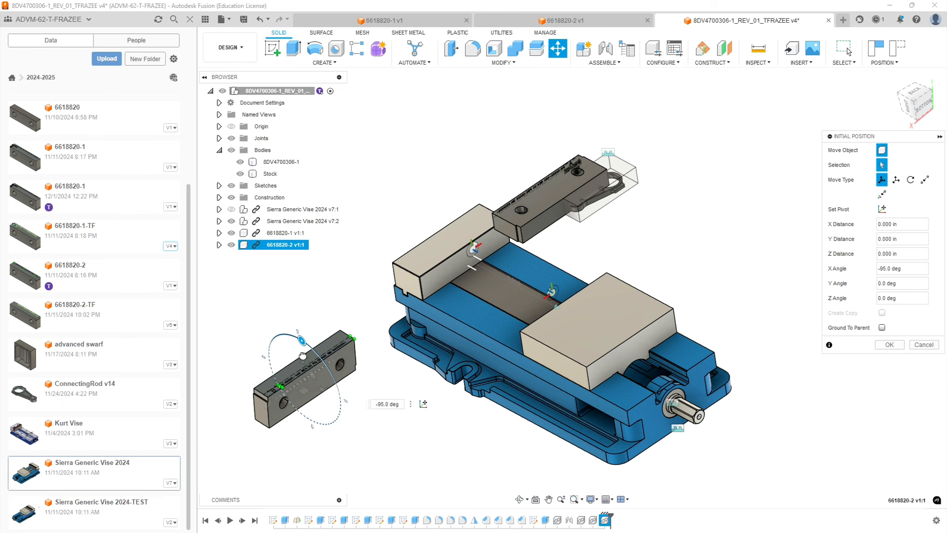
pyautogui.scroll(6, 303, 355)
pyautogui.scroll(-8, 307, 373)
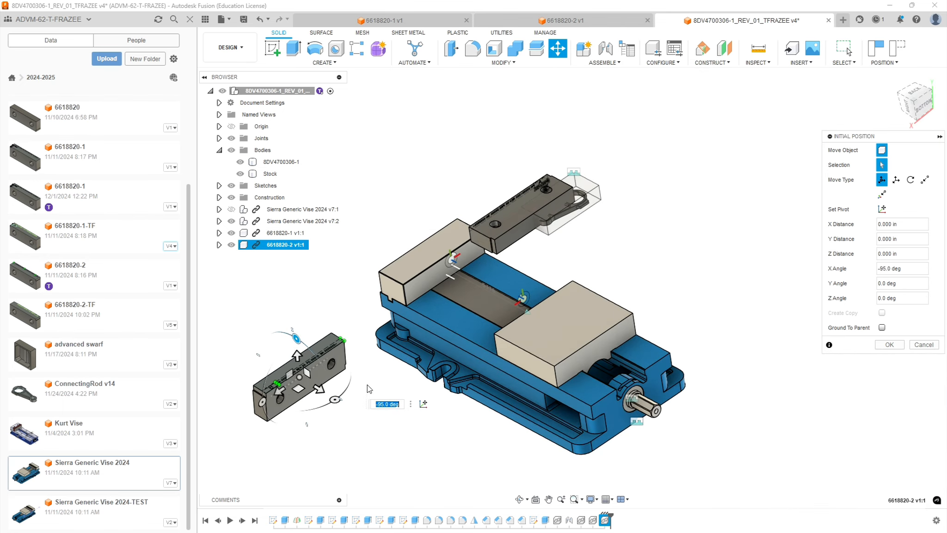
pyautogui.write('90')
pyautogui.press('Return')
# Rotate the 6618820-2 jaw 180° about X and move it to the free space above the vise's screw end, beyond the stock.
pyautogui.press('m')
pyautogui.moveTo(340, 400); pyautogui.dragTo(234, 338)
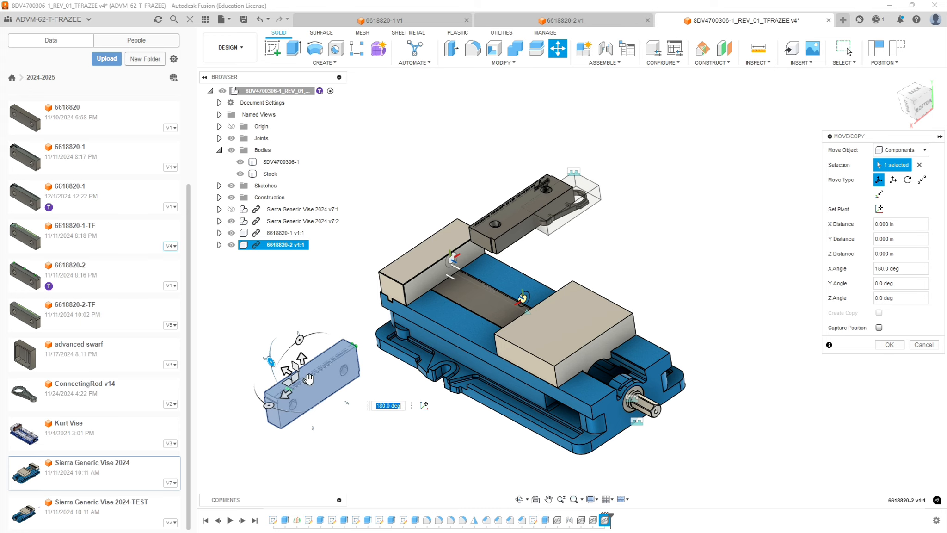
pyautogui.moveTo(308, 379); pyautogui.dragTo(660, 221)
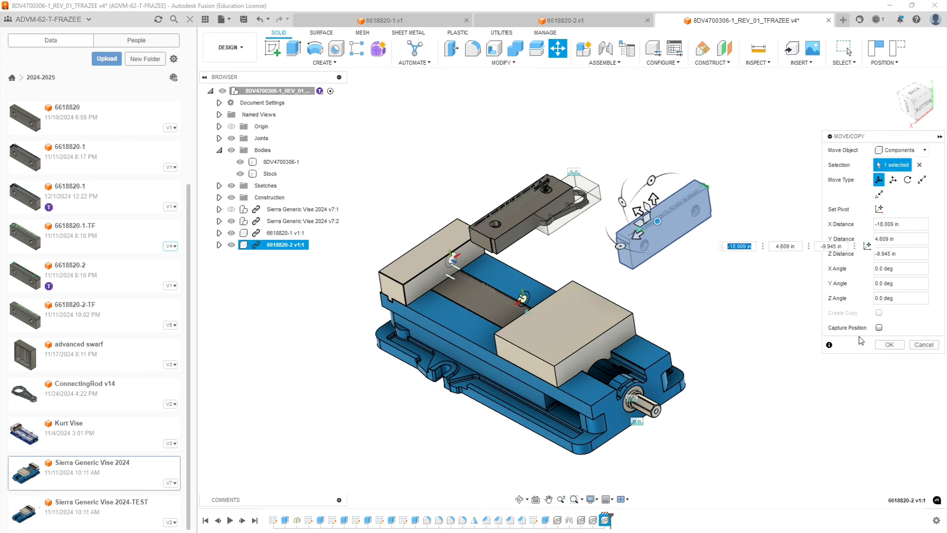
pyautogui.click(888, 345)
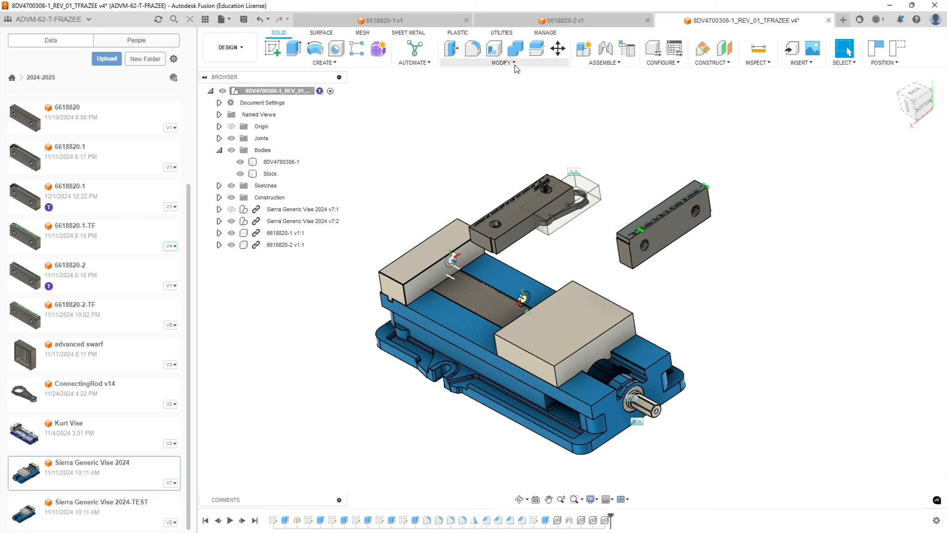
# Rotate the 6618820-1 jaw 90° about X and -180° about Y with Move/Copy, and accept the move.
pyautogui.click(558, 48)
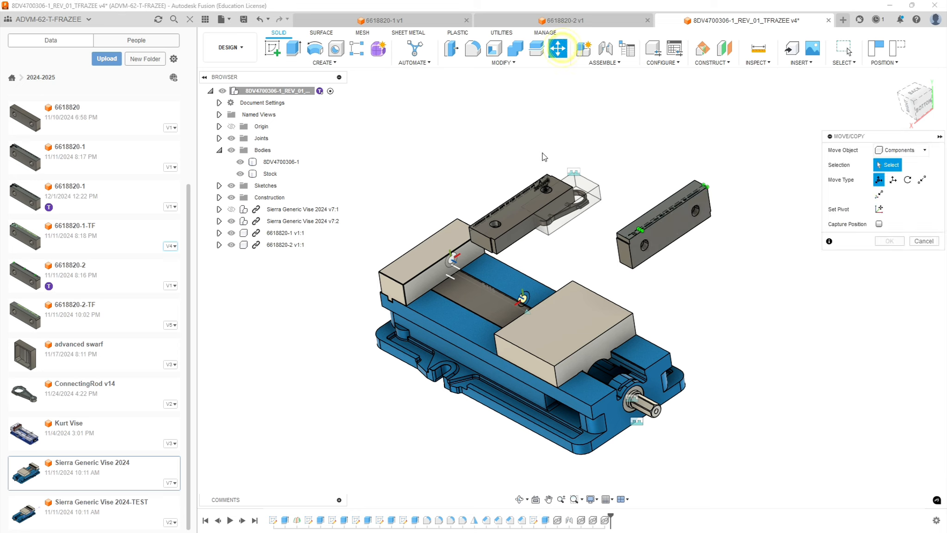
pyautogui.click(517, 218)
pyautogui.moveTo(513, 165); pyautogui.dragTo(567, 230)
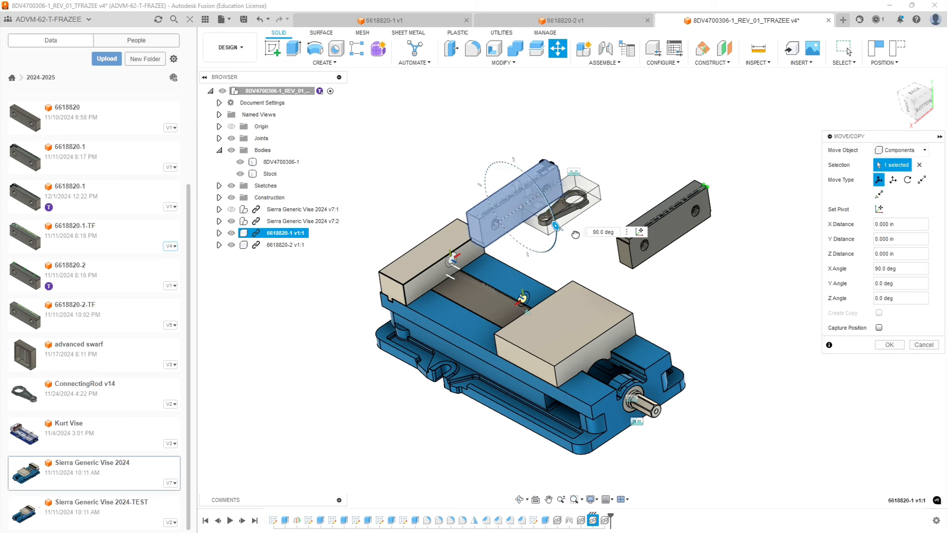
pyautogui.moveTo(557, 180); pyautogui.dragTo(480, 234)
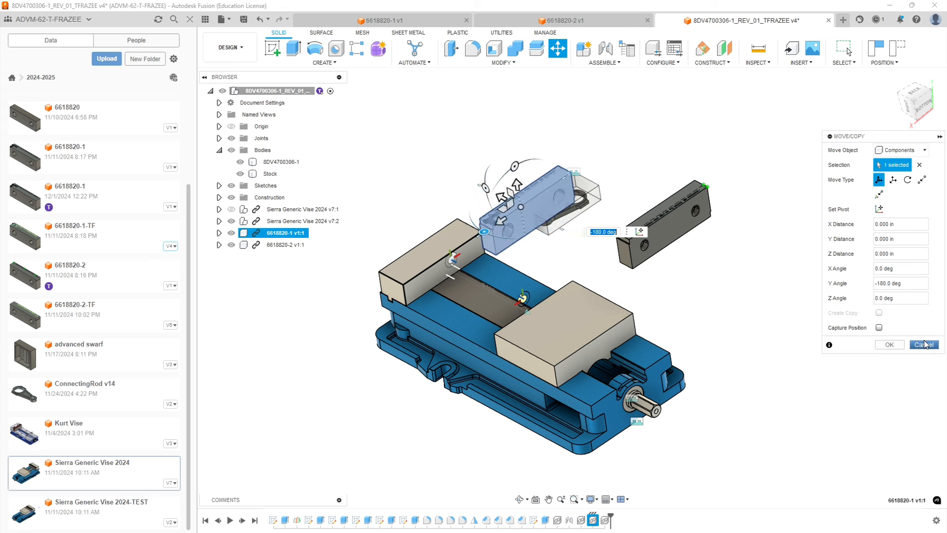
pyautogui.click(895, 345)
# Examine the orientation and engraved lettering of both loose jaws from above and from the side.
pyautogui.keyDown('shift'); pyautogui.moveTo(746, 205); pyautogui.dragTo(717, 245, button='middle'); pyautogui.keyUp('shift')
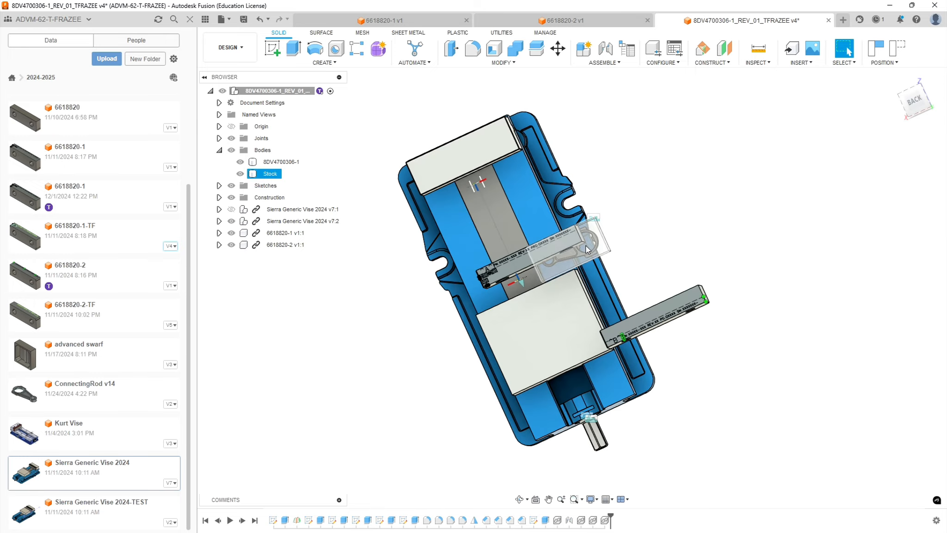
pyautogui.scroll(5, 590, 252)
pyautogui.scroll(-3, 789, 418)
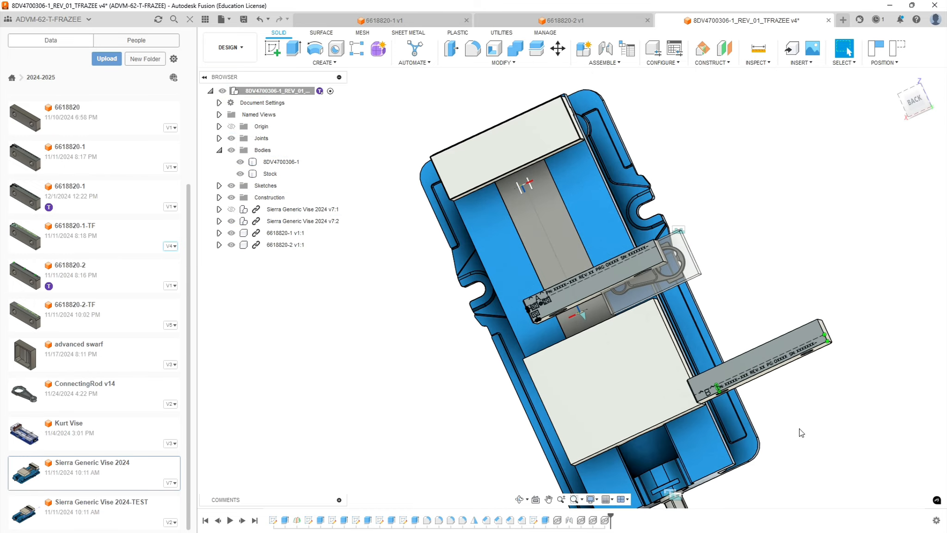
pyautogui.scroll(5, 789, 414)
pyautogui.scroll(-5, 700, 349)
pyautogui.keyDown('shift'); pyautogui.moveTo(591, 307); pyautogui.dragTo(657, 231, button='middle'); pyautogui.keyUp('shift')
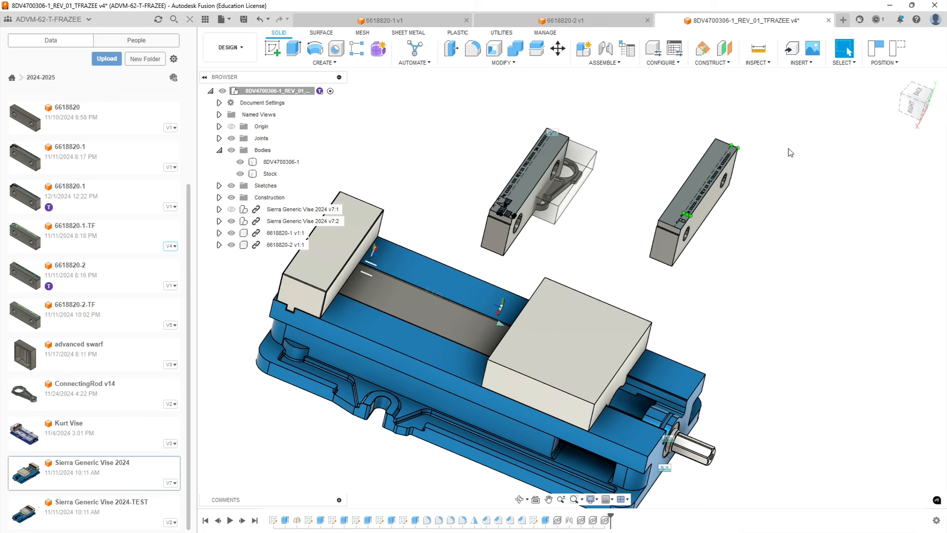
# Start a joint for the 6618820-1 jaw with its origin between the jaw's two end faces.
pyautogui.moveTo(441, 326)
pyautogui.keyDown('shift'); pyautogui.mouseDown(button='middle')
pyautogui.moveTo(461, 318)
pyautogui.moveTo(454, 325)
pyautogui.mouseUp(button='middle'); pyautogui.keyUp('shift')
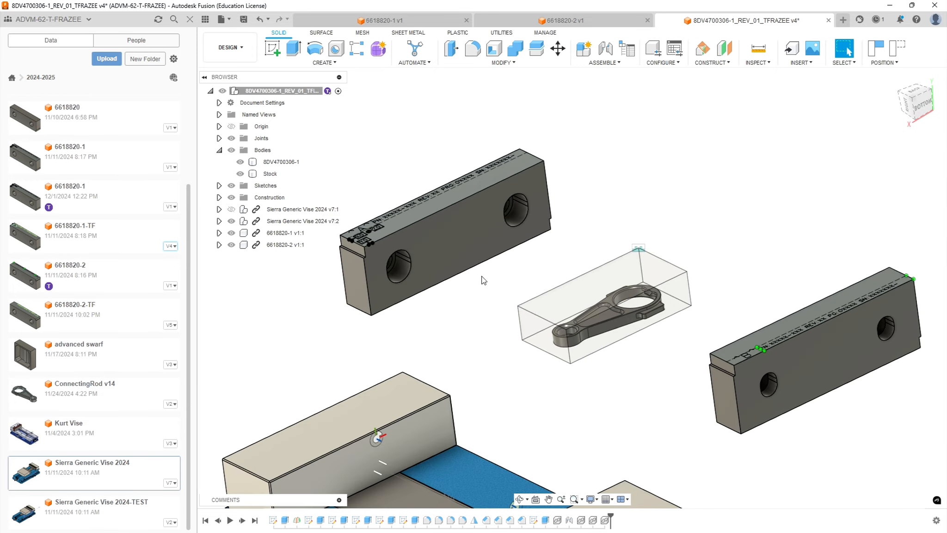
pyautogui.click(605, 50)
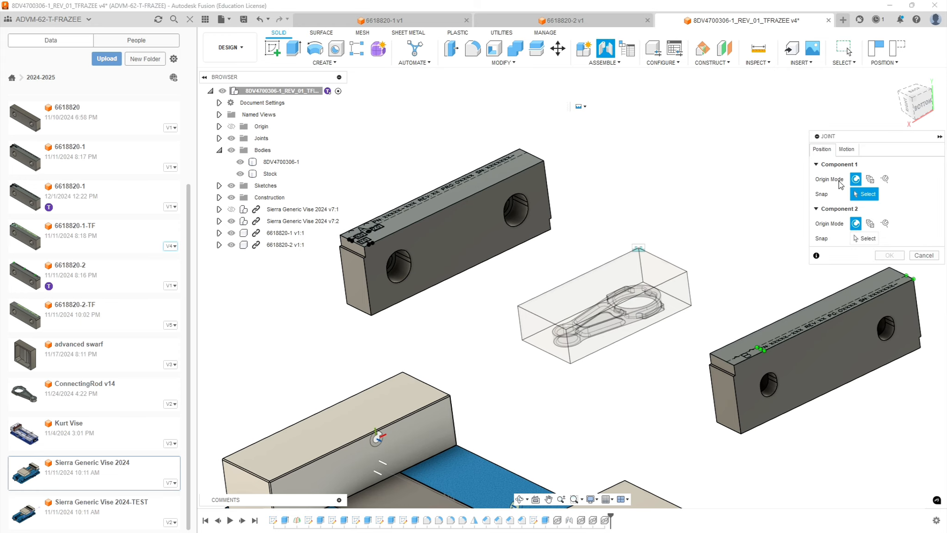
pyautogui.click(870, 178)
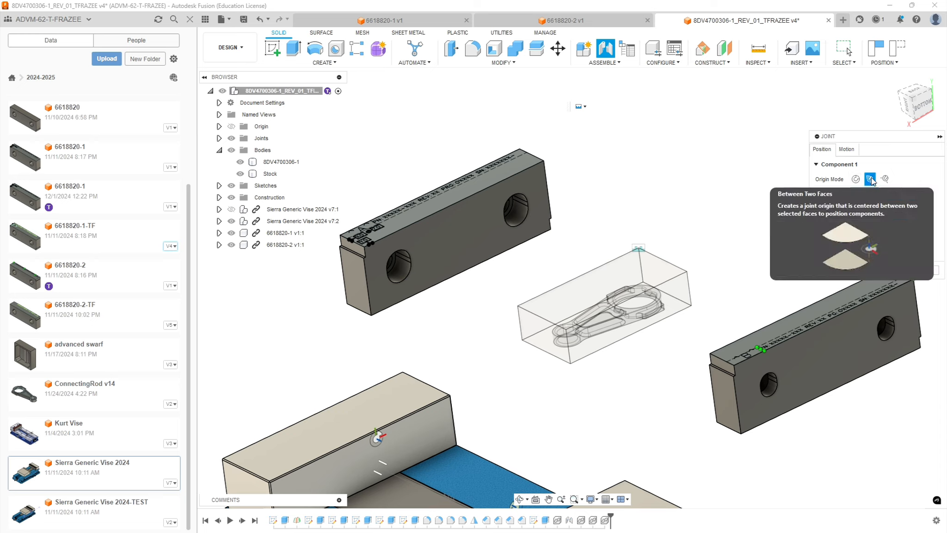
pyautogui.click(357, 279)
pyautogui.keyDown('shift'); pyautogui.moveTo(628, 227); pyautogui.dragTo(576, 219, button='middle'); pyautogui.keyUp('shift')
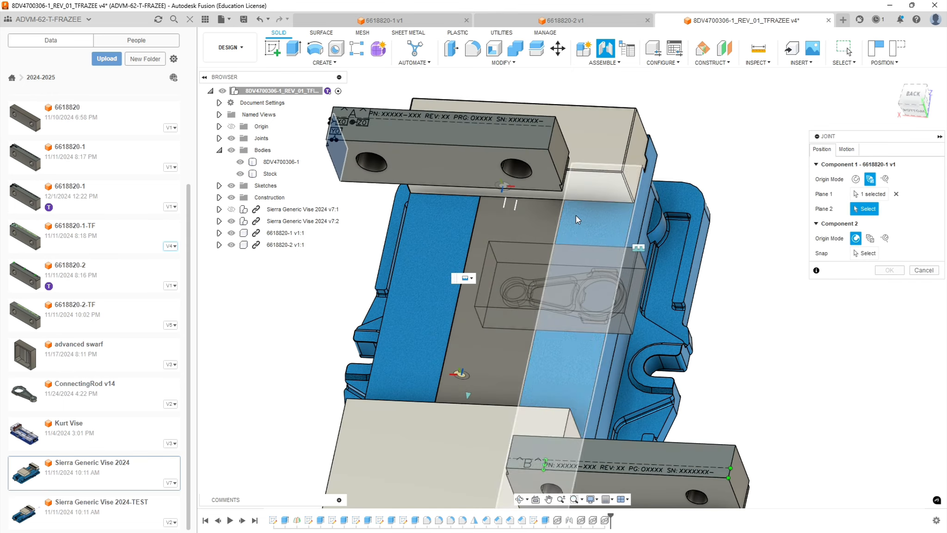
pyautogui.click(558, 158)
pyautogui.keyDown('shift'); pyautogui.moveTo(558, 158); pyautogui.dragTo(748, 148, button='middle'); pyautogui.keyUp('shift')
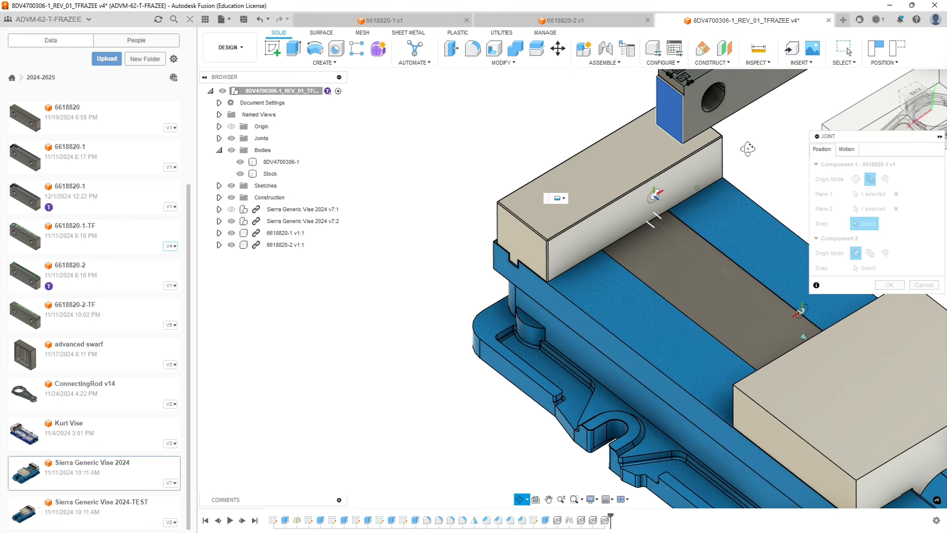
# Snap the 6618820-1 jaw's joint origin to its lower edge and set Component 2 to Between Two Faces.
pyautogui.scroll(-5, 673, 196)
pyautogui.click(688, 203)
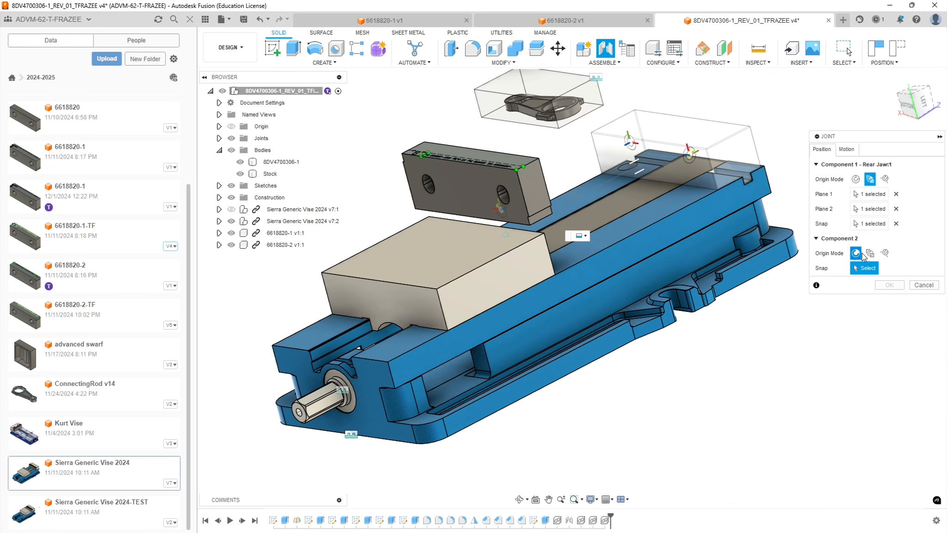
pyautogui.click(872, 256)
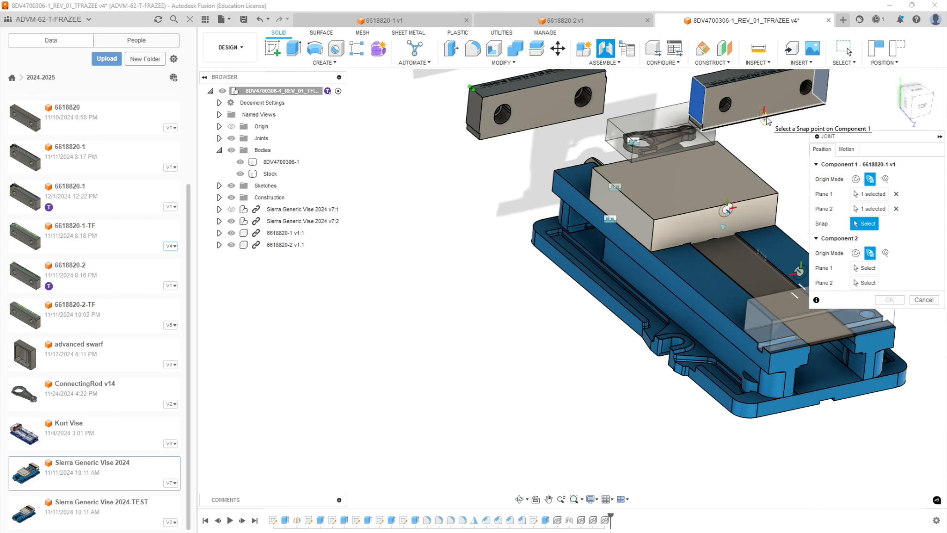
pyautogui.click(766, 119)
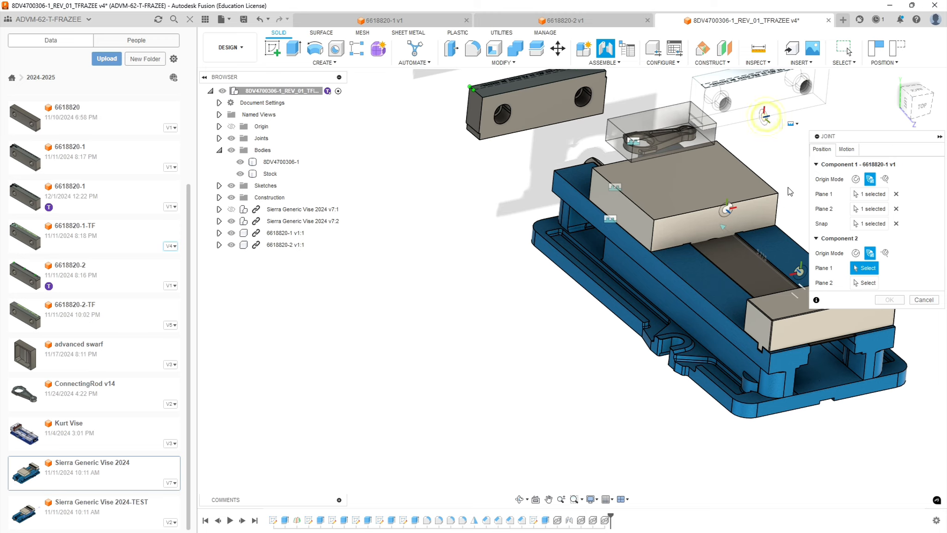
# Pick the two end faces of the vise's rear jaw as the planes for Component 2.
pyautogui.keyDown('shift'); pyautogui.moveTo(777, 168); pyautogui.dragTo(821, 164, button='middle'); pyautogui.keyUp('shift')
pyautogui.scroll(-5, 740, 174)
pyautogui.scroll(5, 723, 180)
pyautogui.keyDown('shift'); pyautogui.moveTo(783, 243); pyautogui.dragTo(805, 257, button='middle'); pyautogui.keyUp('shift')
pyautogui.scroll(4, 763, 264)
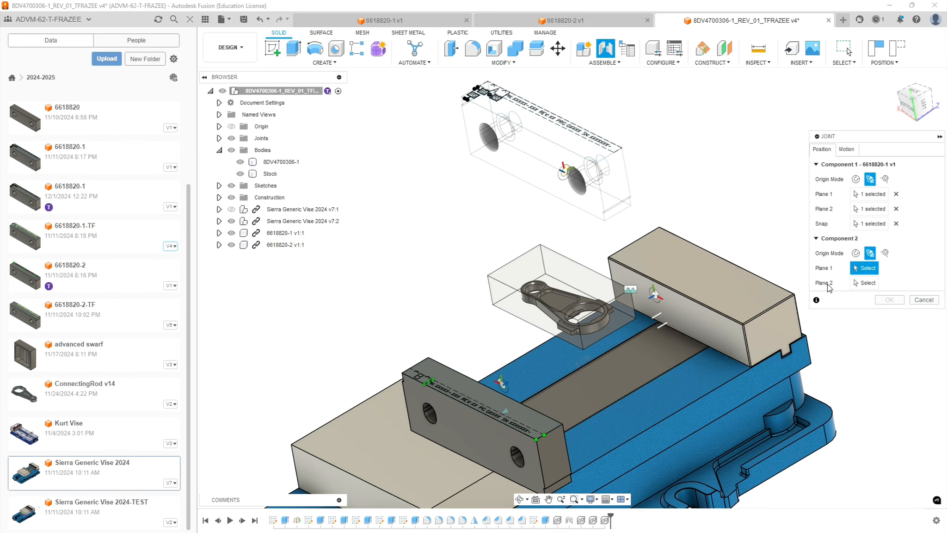
pyautogui.click(771, 331)
pyautogui.keyDown('shift'); pyautogui.moveTo(712, 253); pyautogui.dragTo(760, 243, button='middle'); pyautogui.keyUp('shift')
pyautogui.click(676, 306)
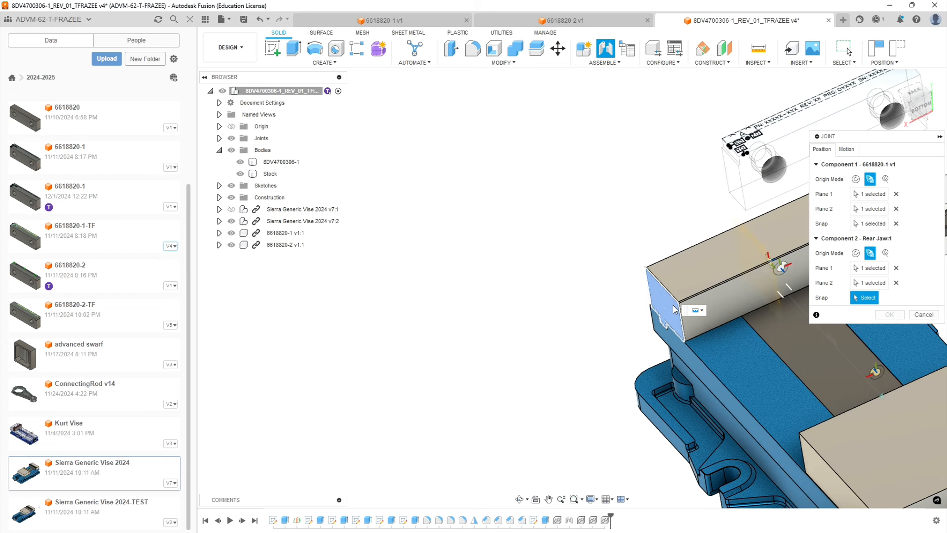
# Snap the Component 2 origin to the lower front edge of the vise's rear jaw, seating the 6618820-1 jaw against it.
pyautogui.scroll(-5, 675, 309)
pyautogui.scroll(8, 725, 292)
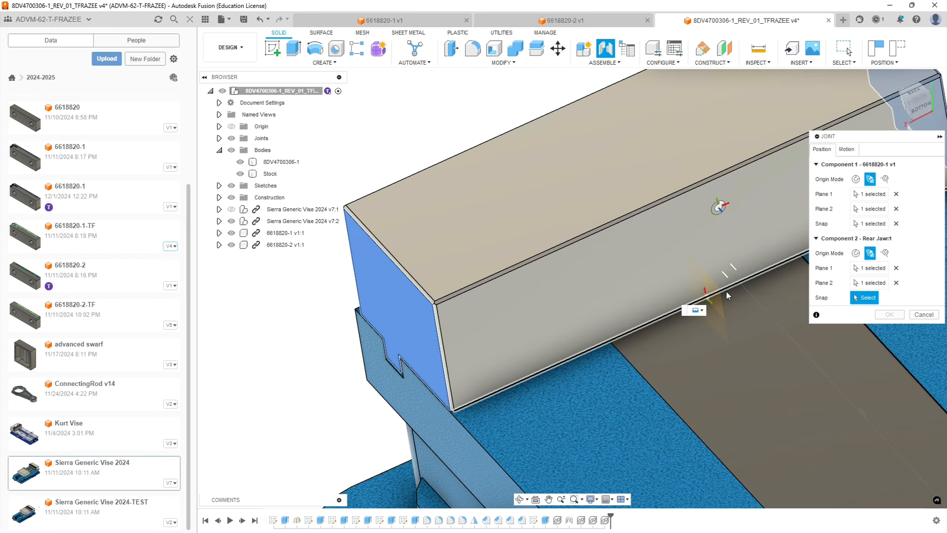
pyautogui.scroll(8, 707, 311)
pyautogui.click(702, 311)
pyautogui.scroll(-5, 731, 291)
pyautogui.keyDown('shift'); pyautogui.moveTo(744, 308); pyautogui.dragTo(757, 283, button='middle'); pyautogui.keyUp('shift')
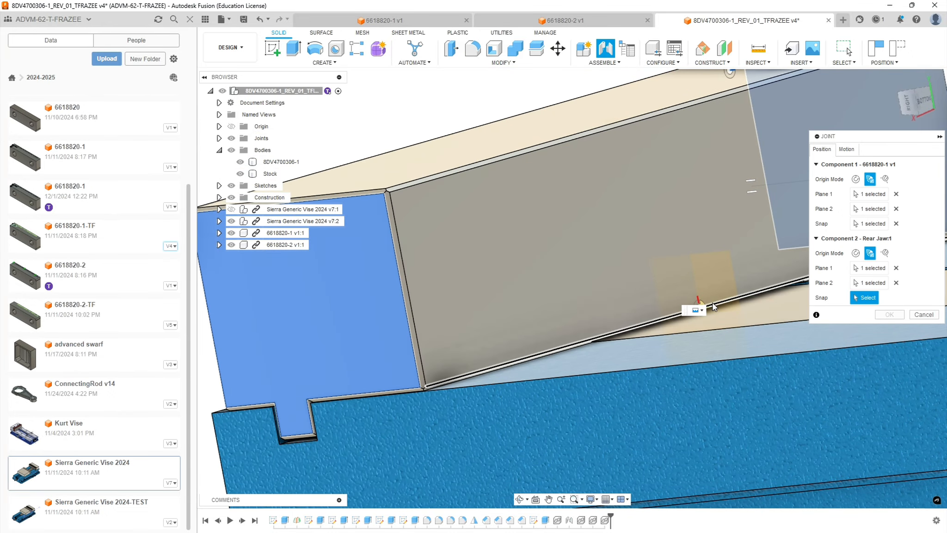
pyautogui.click(710, 304)
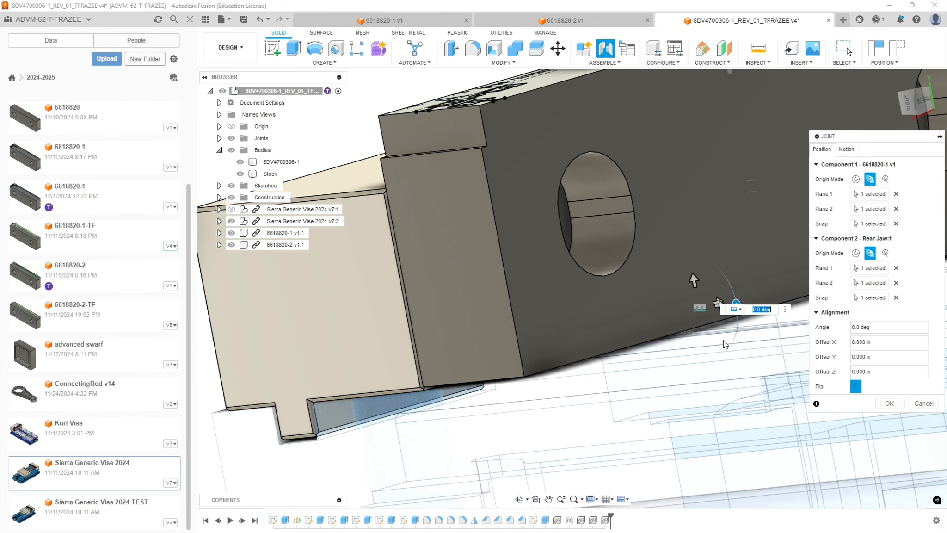
# Set the 6618820-1 jaw joint's X offset to -0.03 in and accept the joint.
pyautogui.moveTo(652, 360)
pyautogui.keyDown('shift'); pyautogui.mouseDown(button='middle')
pyautogui.moveTo(659, 358)
pyautogui.moveTo(648, 353)
pyautogui.mouseUp(button='middle'); pyautogui.keyUp('shift')
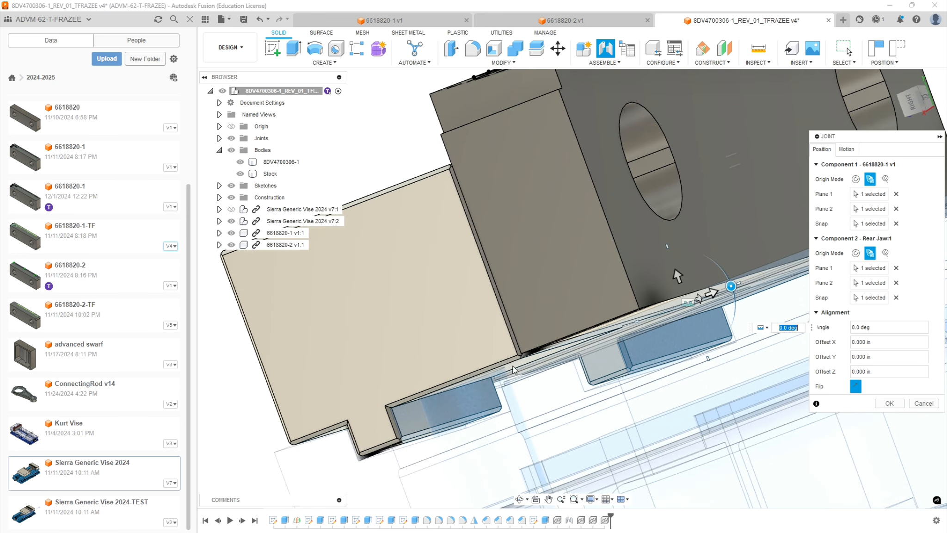
pyautogui.scroll(2, 586, 352)
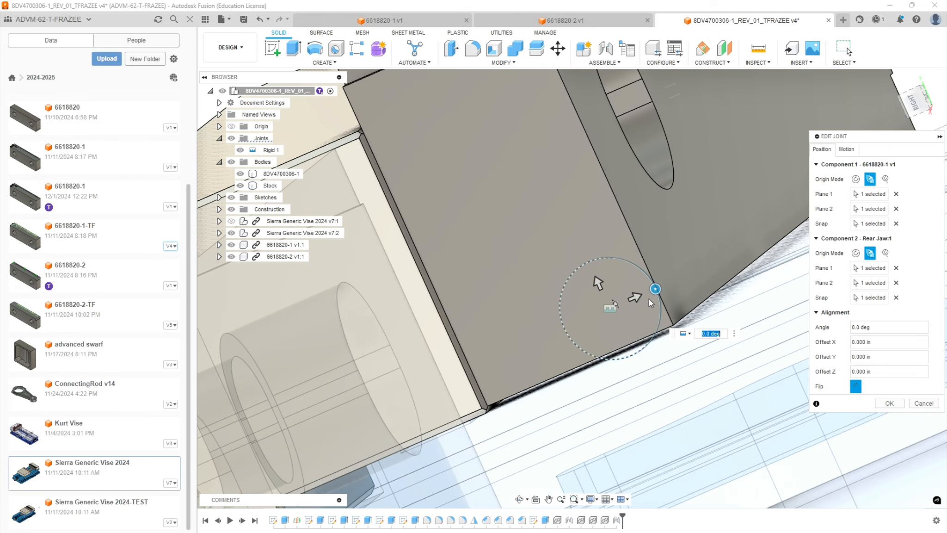
pyautogui.click(599, 285)
pyautogui.write('.3')
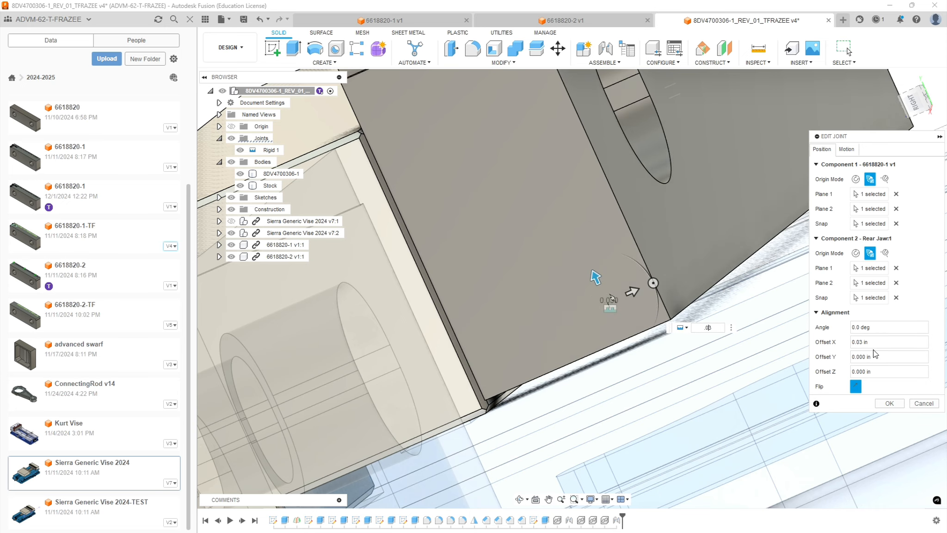
pyautogui.write('-')
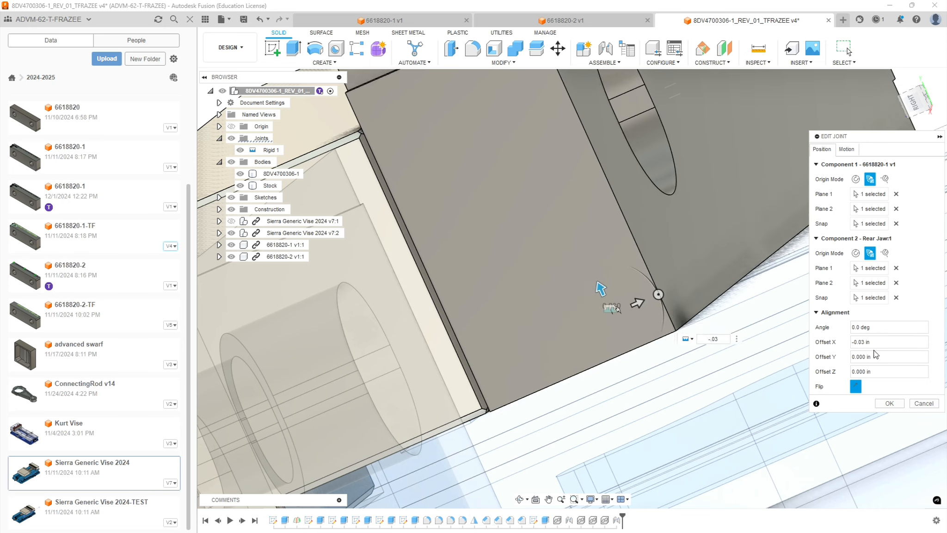
pyautogui.scroll(-8, 664, 296)
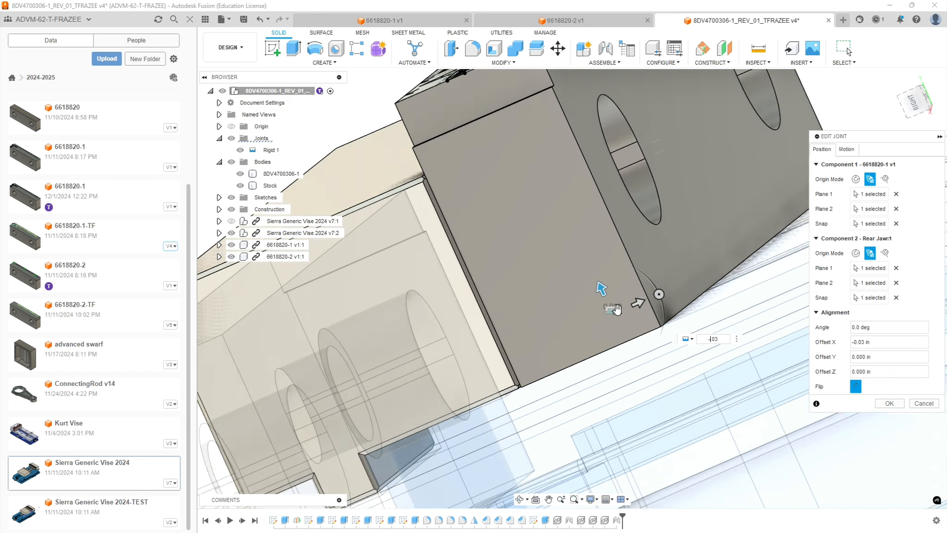
pyautogui.keyDown('shift'); pyautogui.moveTo(708, 296); pyautogui.dragTo(683, 298, button='middle'); pyautogui.keyUp('shift')
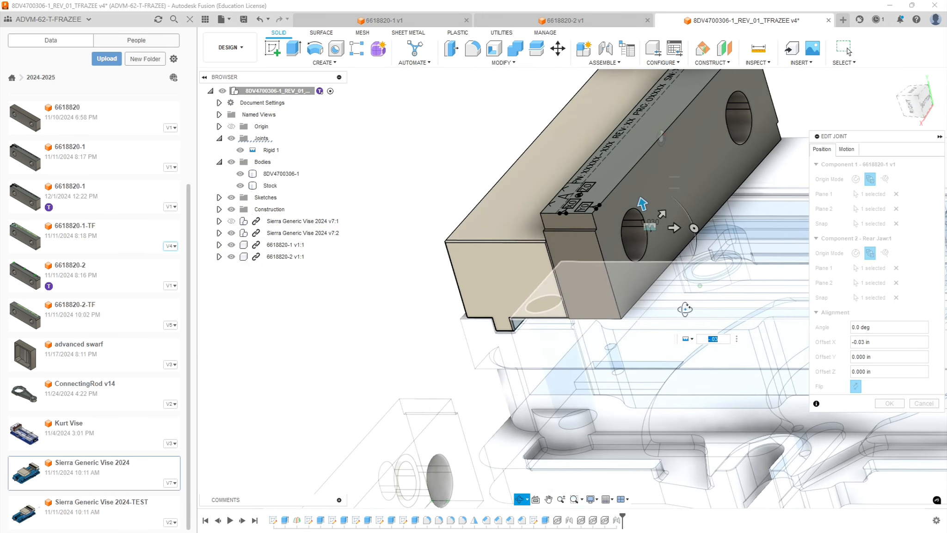
pyautogui.click(847, 48)
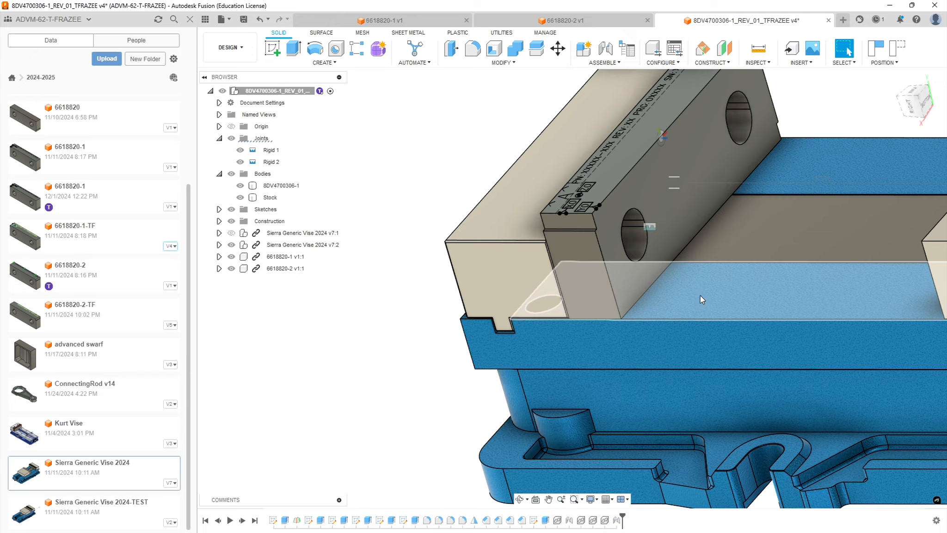
# Start a joint for the 6618820-2 jaw, snapping its origin to a lower corner at the jaw's end.
pyautogui.scroll(-10, 700, 300)
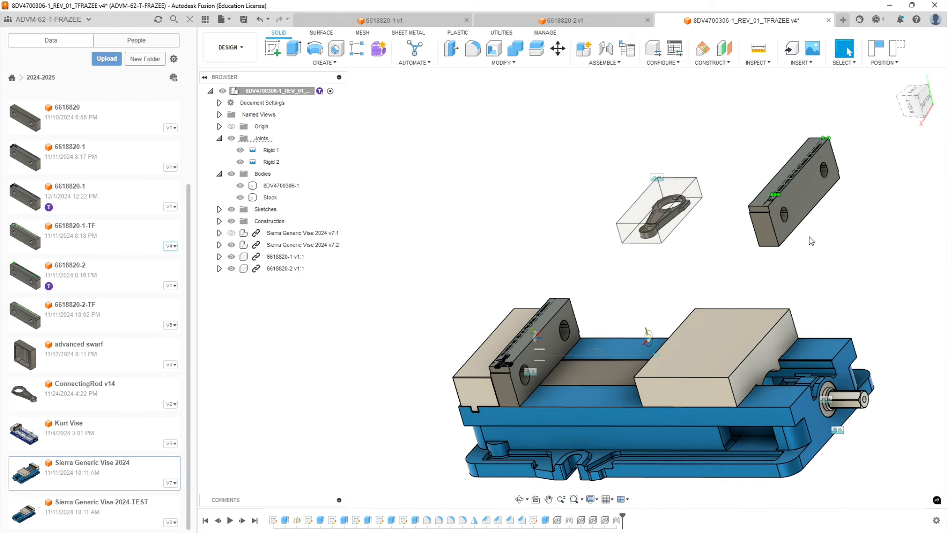
pyautogui.scroll(3, 813, 239)
pyautogui.moveTo(715, 266)
pyautogui.keyDown('shift'); pyautogui.mouseDown(button='middle')
pyautogui.moveTo(693, 259)
pyautogui.moveTo(723, 254)
pyautogui.moveTo(724, 264)
pyautogui.mouseUp(button='middle'); pyautogui.keyUp('shift')
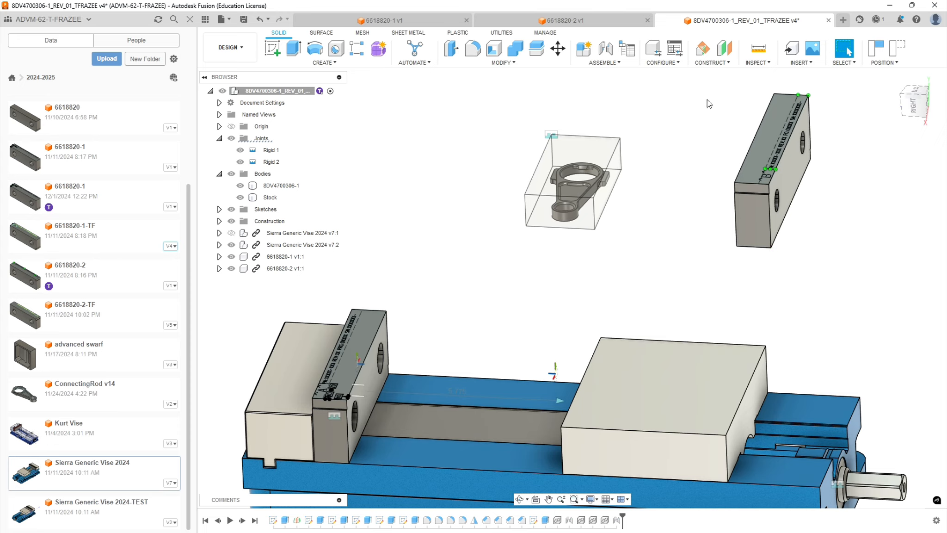
pyautogui.click(605, 48)
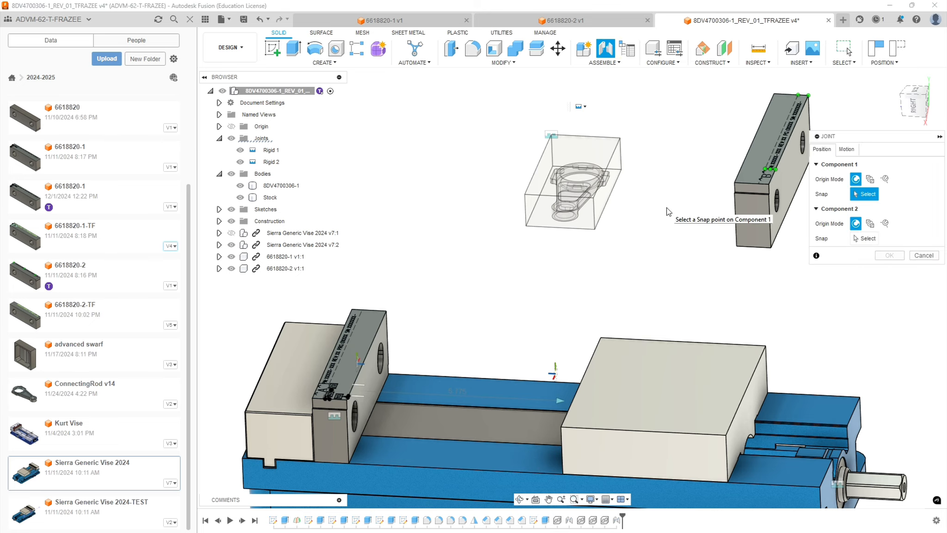
pyautogui.keyDown('shift'); pyautogui.moveTo(668, 212); pyautogui.dragTo(691, 192, button='middle'); pyautogui.keyUp('shift')
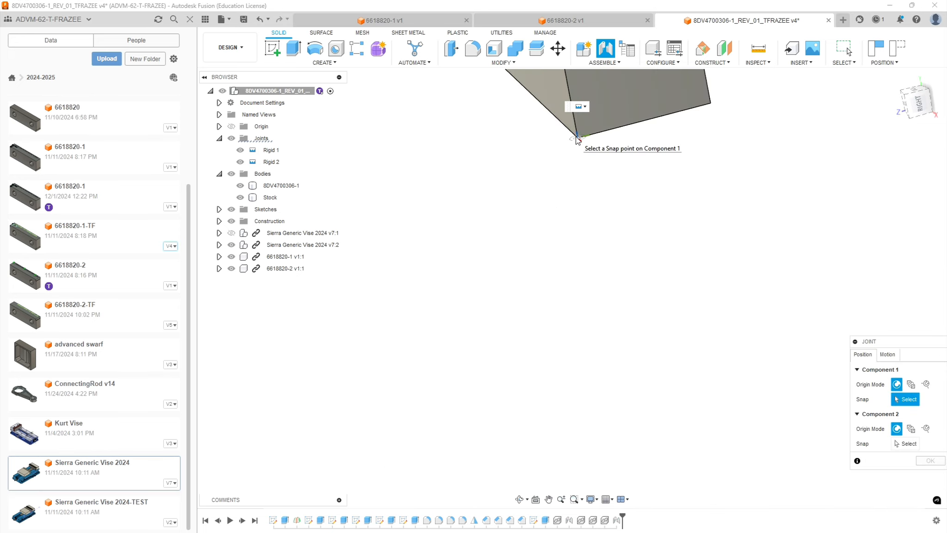
pyautogui.click(576, 141)
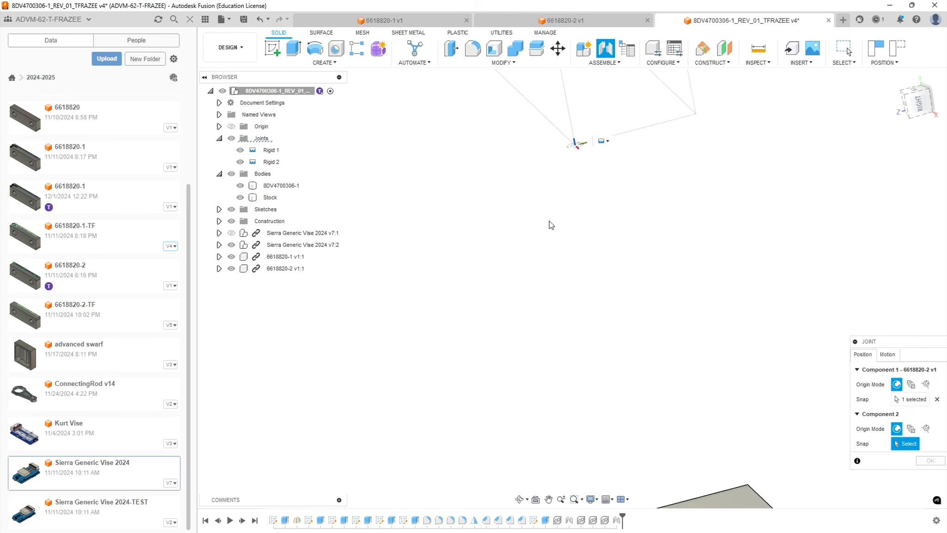
# Snap the joint's second component to the matching lower front corner of the 6618820-1 jaw.
pyautogui.scroll(-10, 551, 225)
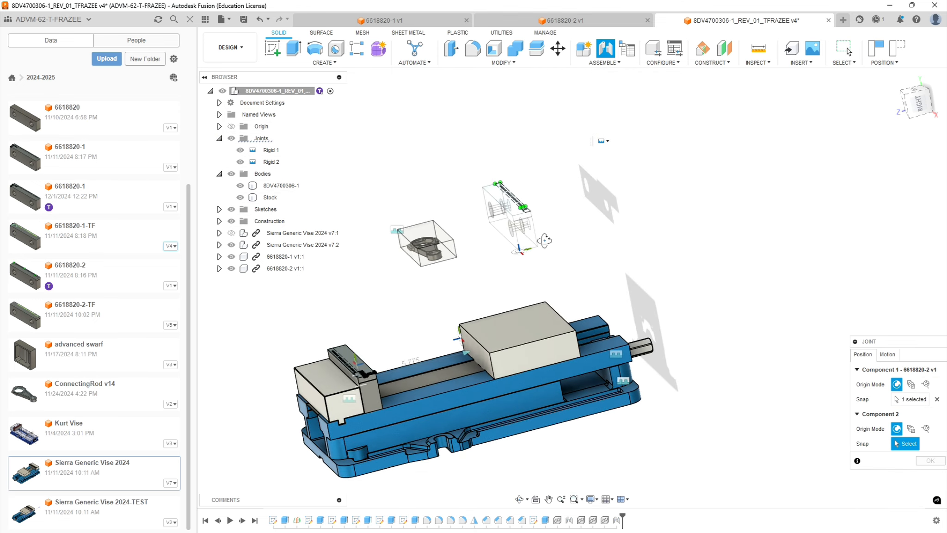
pyautogui.keyDown('shift'); pyautogui.moveTo(545, 240); pyautogui.dragTo(484, 288, button='middle'); pyautogui.keyUp('shift')
pyautogui.keyDown('shift'); pyautogui.moveTo(539, 357); pyautogui.dragTo(509, 368, button='middle'); pyautogui.keyUp('shift')
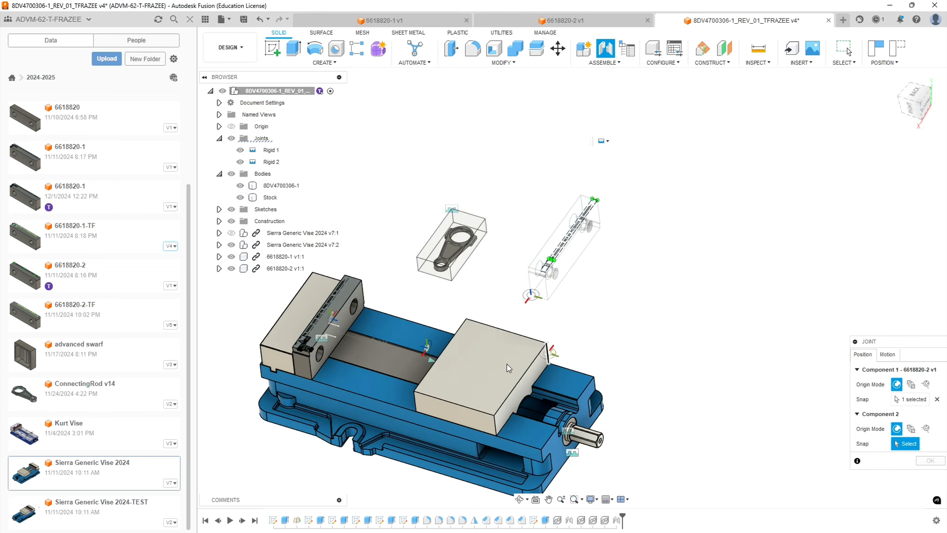
pyautogui.scroll(10, 356, 364)
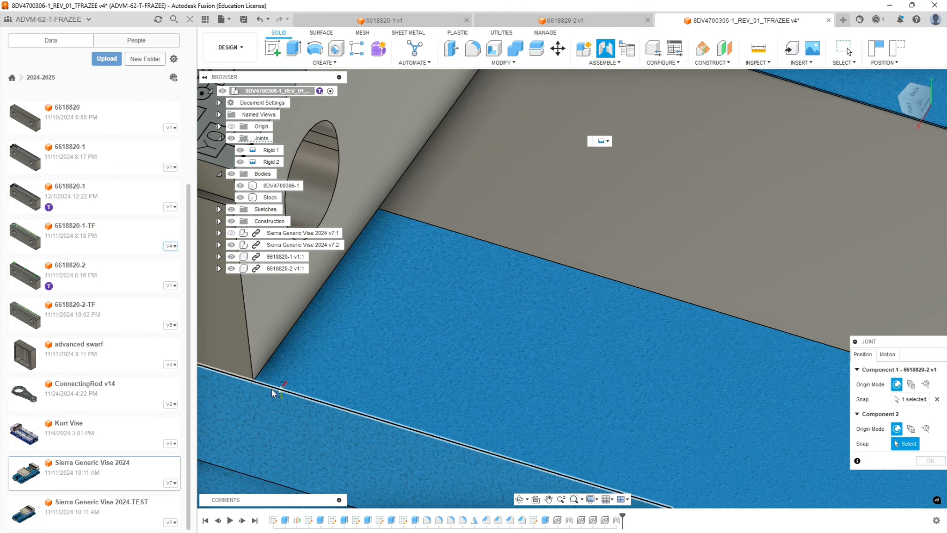
pyautogui.click(259, 383)
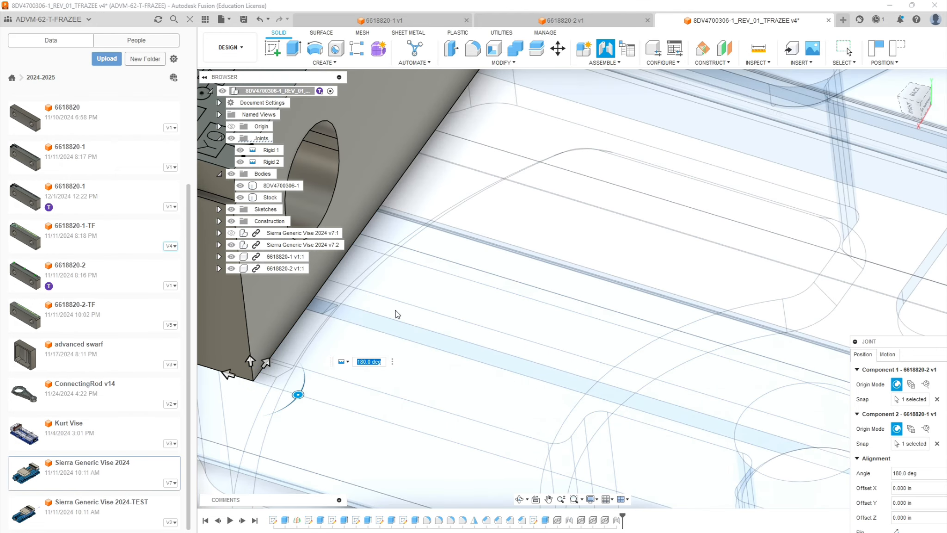
# Set the joint's Y offset to -0.5 in to space the 6618820-2 jaw away from the 6618820-1 jaw.
pyautogui.scroll(-10, 396, 310)
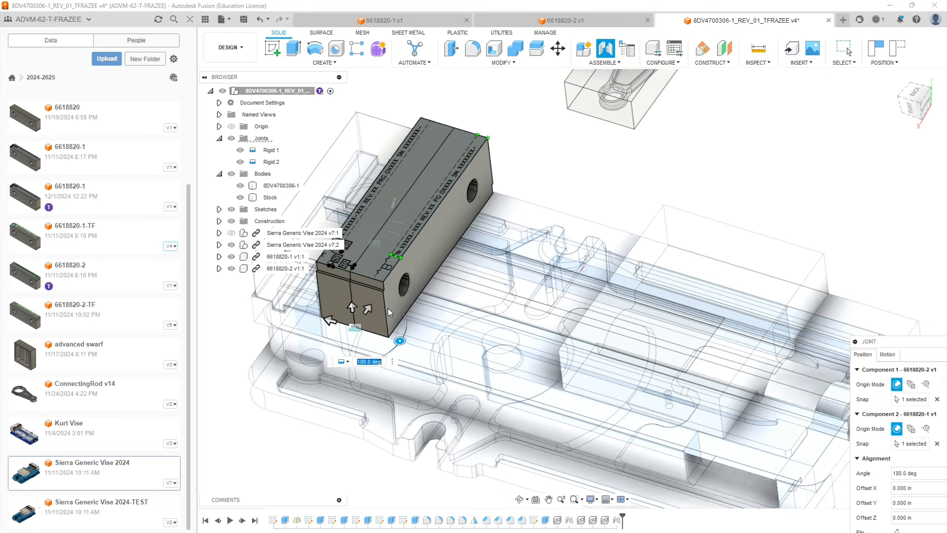
pyautogui.scroll(2, 352, 307)
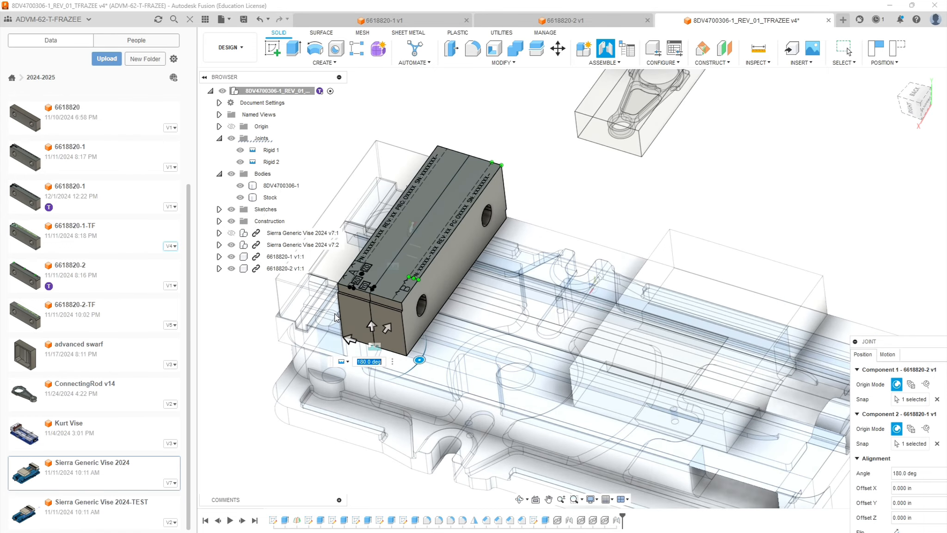
pyautogui.scroll(5, 336, 318)
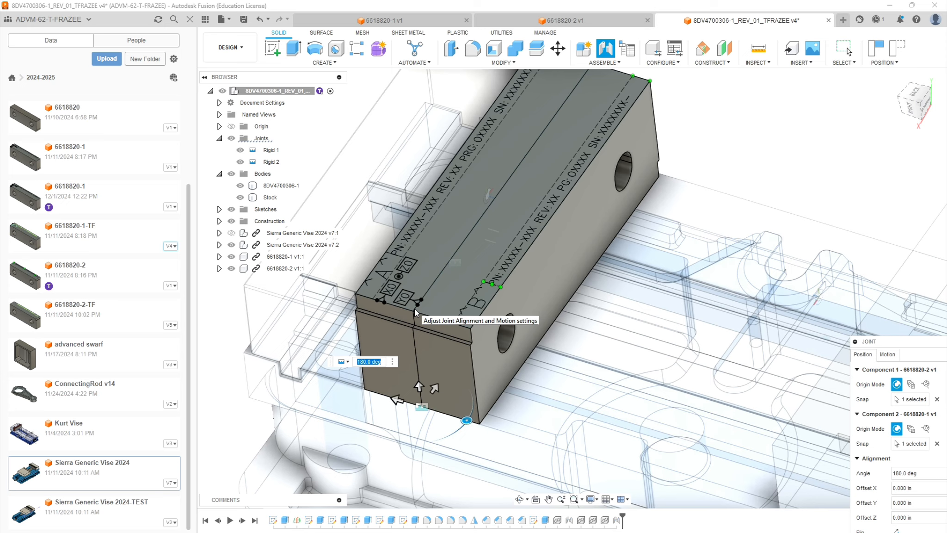
pyautogui.click(396, 400)
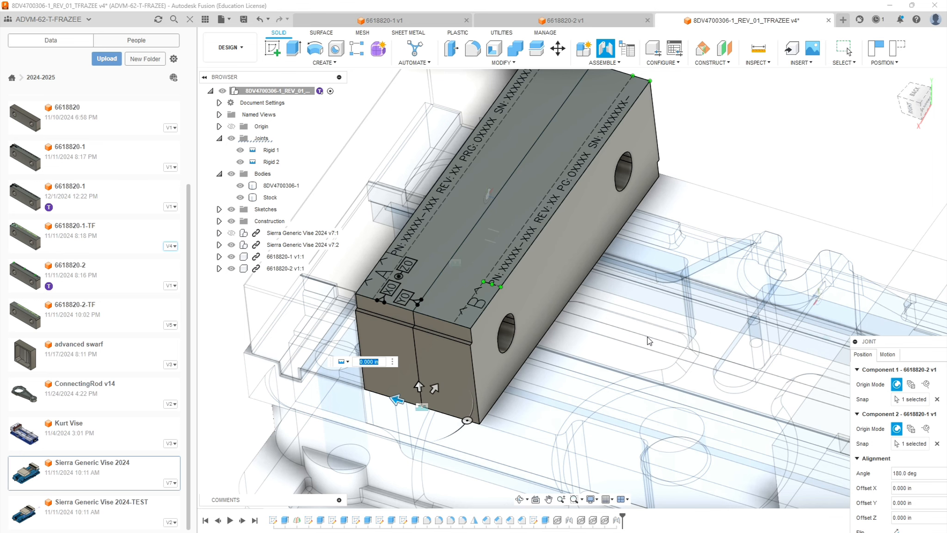
pyautogui.scroll(-3, 624, 359)
pyautogui.keyDown('shift'); pyautogui.moveTo(603, 377); pyautogui.dragTo(555, 387, button='middle'); pyautogui.keyUp('shift')
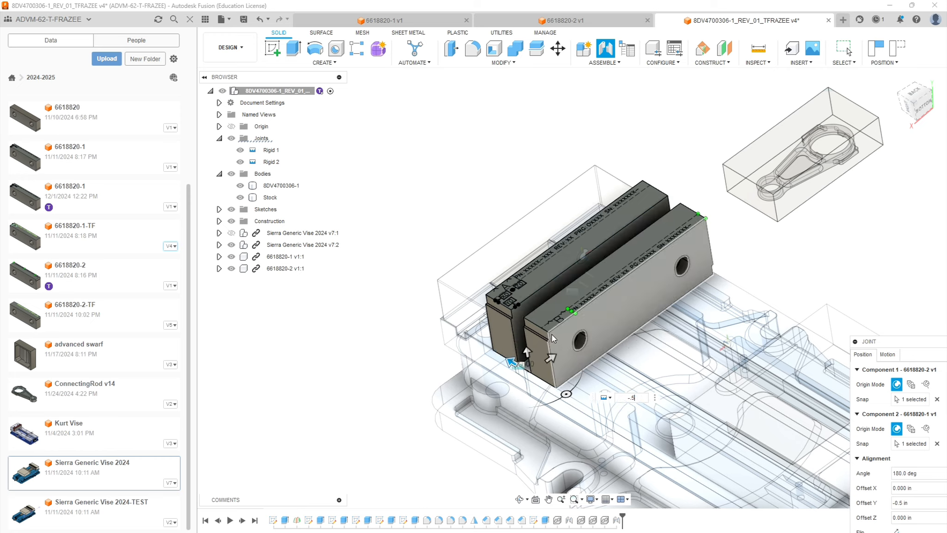
pyautogui.keyDown('shift'); pyautogui.moveTo(594, 332); pyautogui.dragTo(634, 332, button='middle'); pyautogui.keyUp('shift')
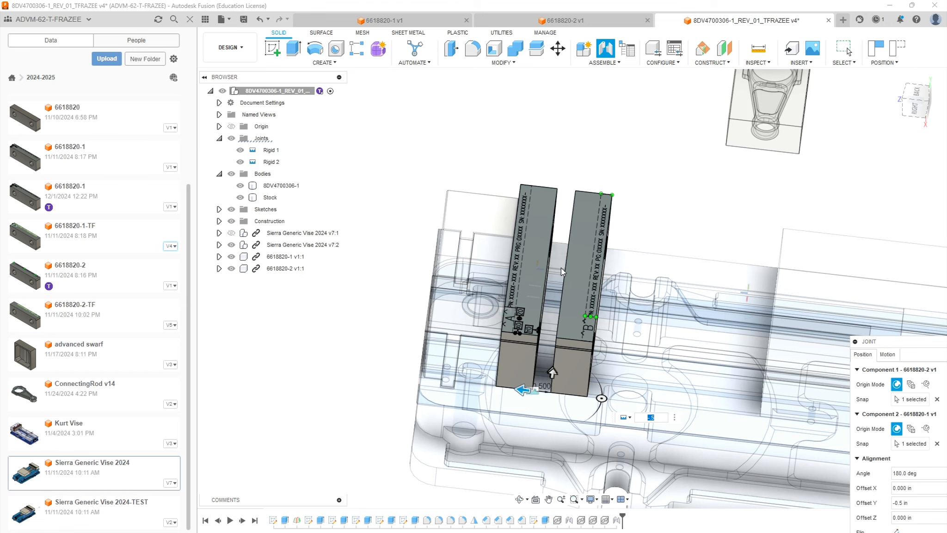
pyautogui.keyDown('shift'); pyautogui.moveTo(668, 334); pyautogui.dragTo(696, 319, button='middle'); pyautogui.keyUp('shift')
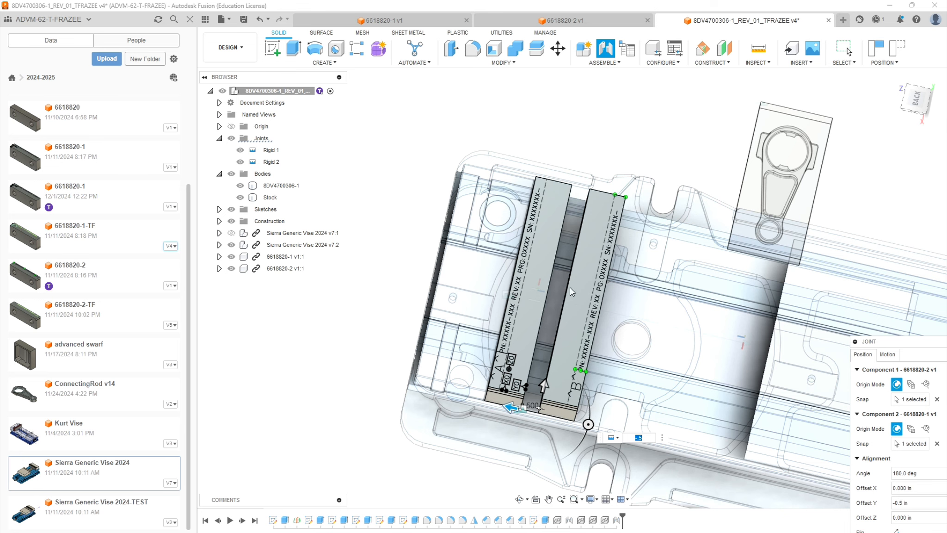
# Accept the rigid joint that positions the 6618820-2 jaw opposite the 6618820-1 jaw.
pyautogui.keyDown('shift'); pyautogui.moveTo(619, 340); pyautogui.dragTo(719, 187, button='middle'); pyautogui.keyUp('shift')
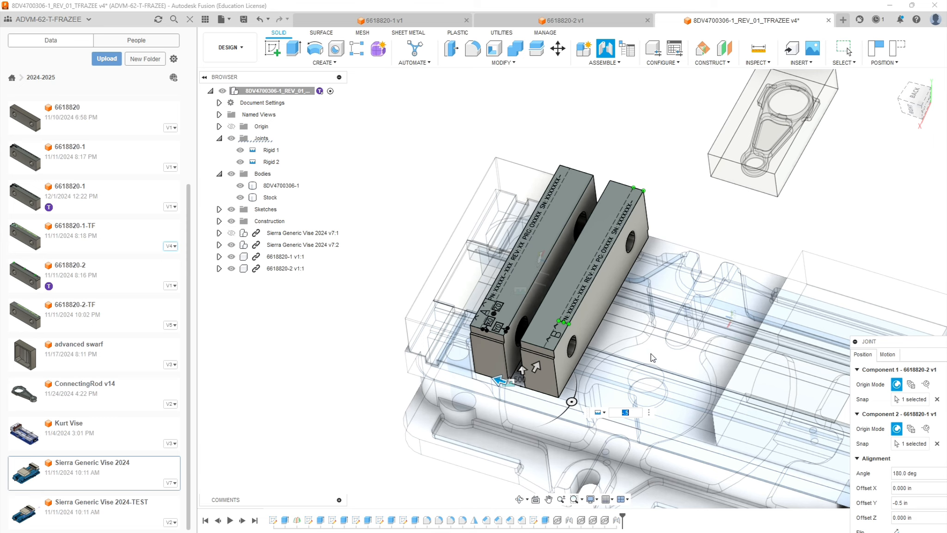
pyautogui.moveTo(915, 350); pyautogui.dragTo(873, 114)
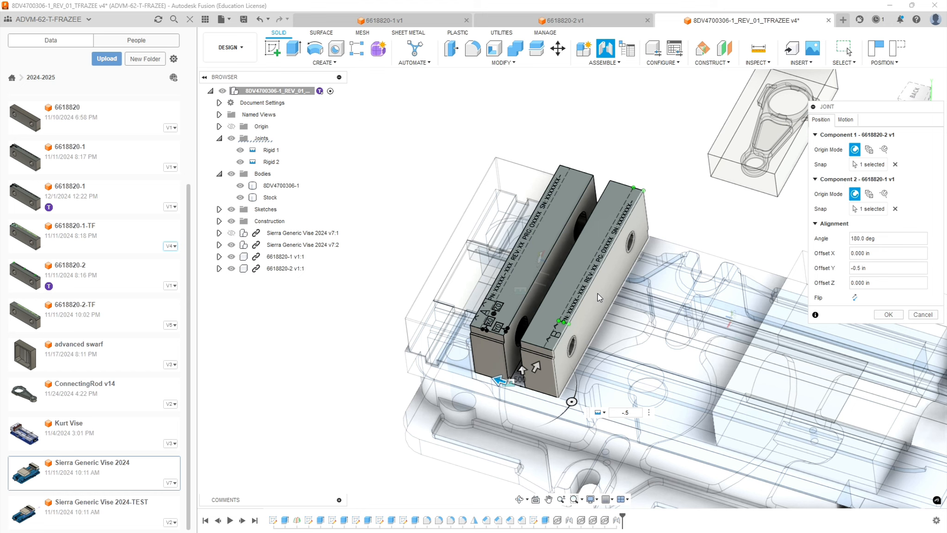
pyautogui.click(888, 315)
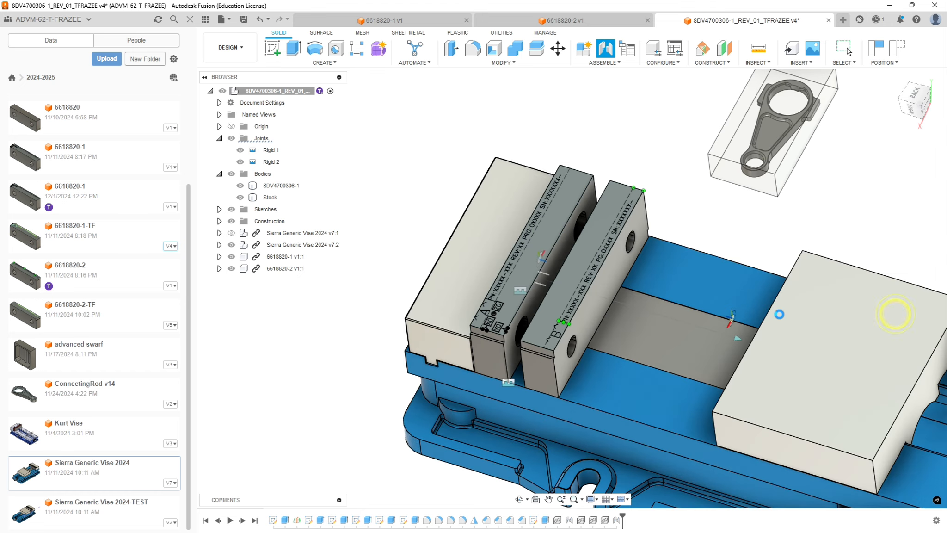
# Set the vise's movable jaw joint distance to 1.05 in to bring the front jaw up to the 6618820-2 jaw.
pyautogui.keyDown('shift'); pyautogui.moveTo(772, 296); pyautogui.dragTo(786, 313, button='middle'); pyautogui.keyUp('shift')
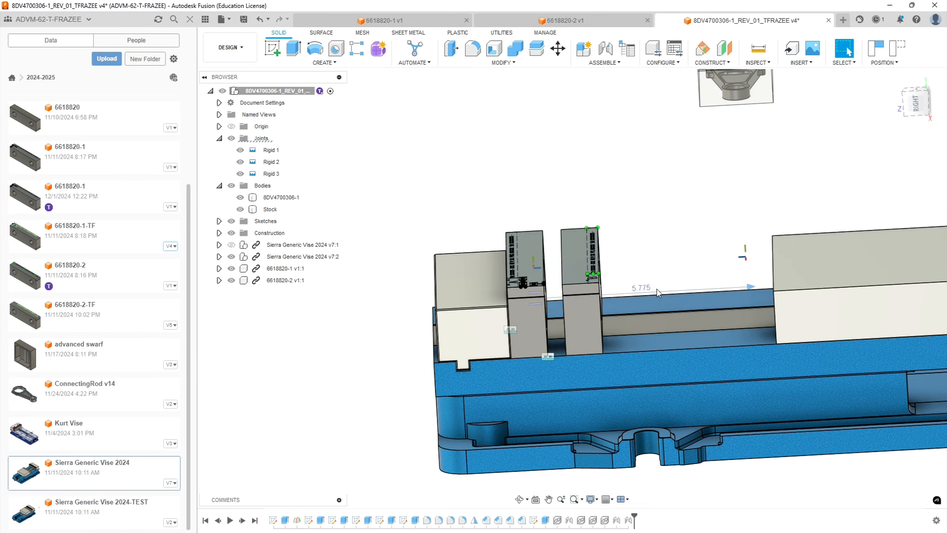
pyautogui.keyDown('shift'); pyautogui.moveTo(693, 249); pyautogui.dragTo(714, 191, button='middle'); pyautogui.keyUp('shift')
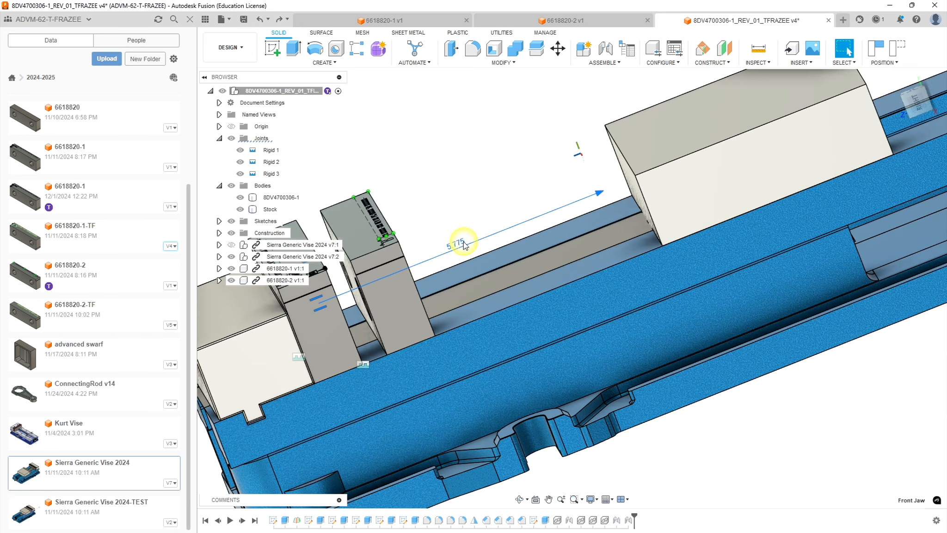
pyautogui.doubleClick(464, 242)
pyautogui.write('1.05')
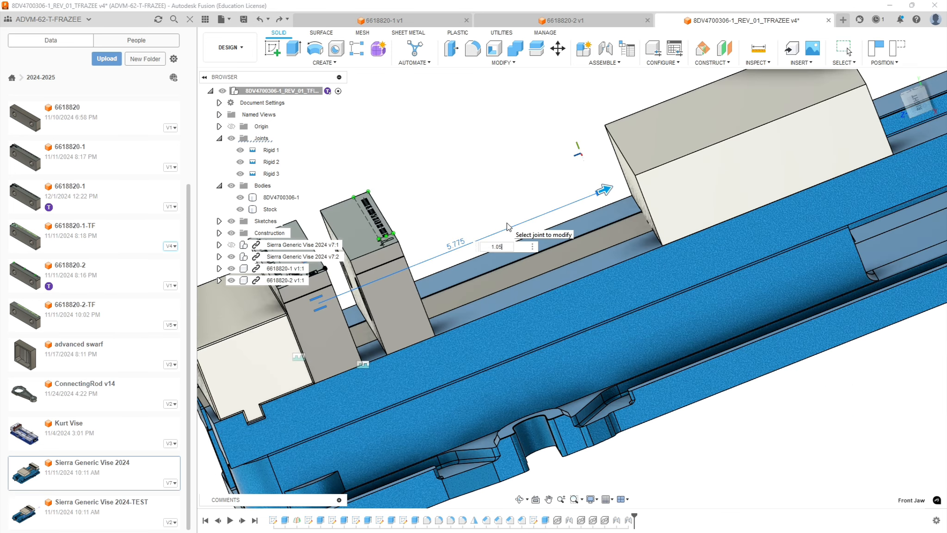
pyautogui.press('Return')
pyautogui.keyDown('shift'); pyautogui.moveTo(515, 221); pyautogui.dragTo(535, 232, button='middle'); pyautogui.keyUp('shift')
pyautogui.scroll(-5, 522, 239)
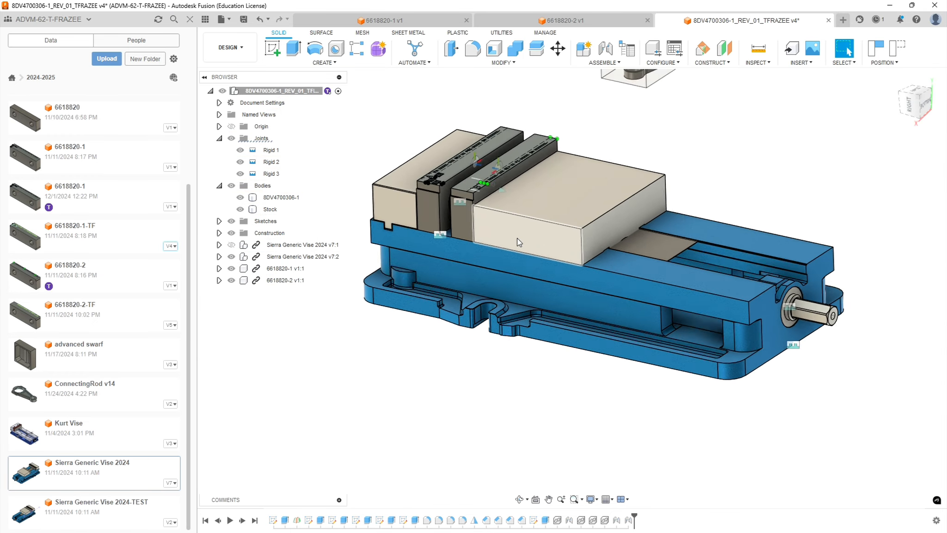
pyautogui.scroll(5, 443, 141)
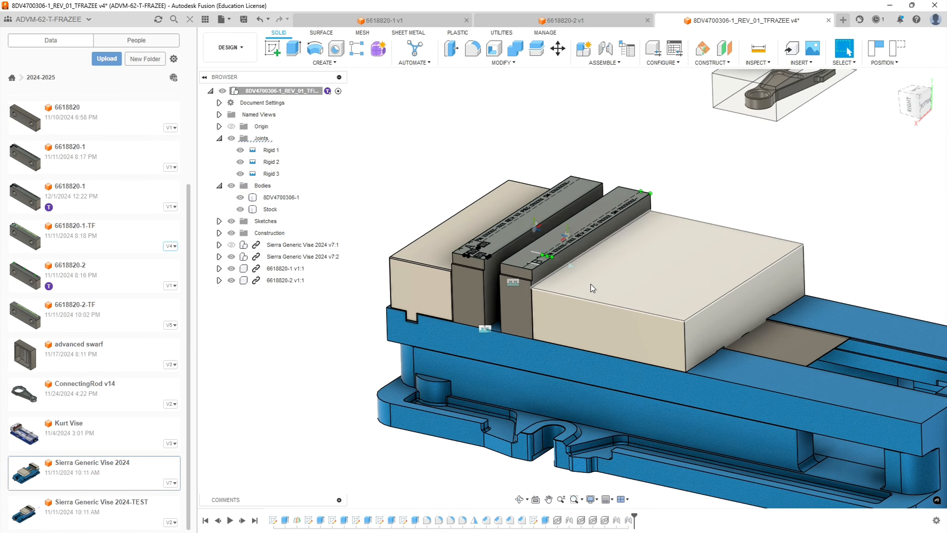
pyautogui.keyDown('shift'); pyautogui.moveTo(579, 279); pyautogui.dragTo(584, 300, button='middle'); pyautogui.keyUp('shift')
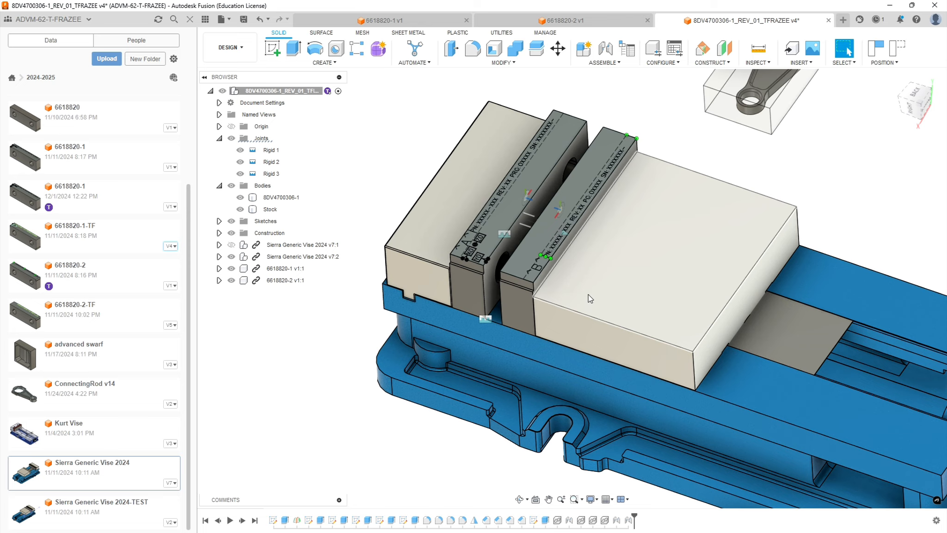
pyautogui.scroll(-5, 589, 295)
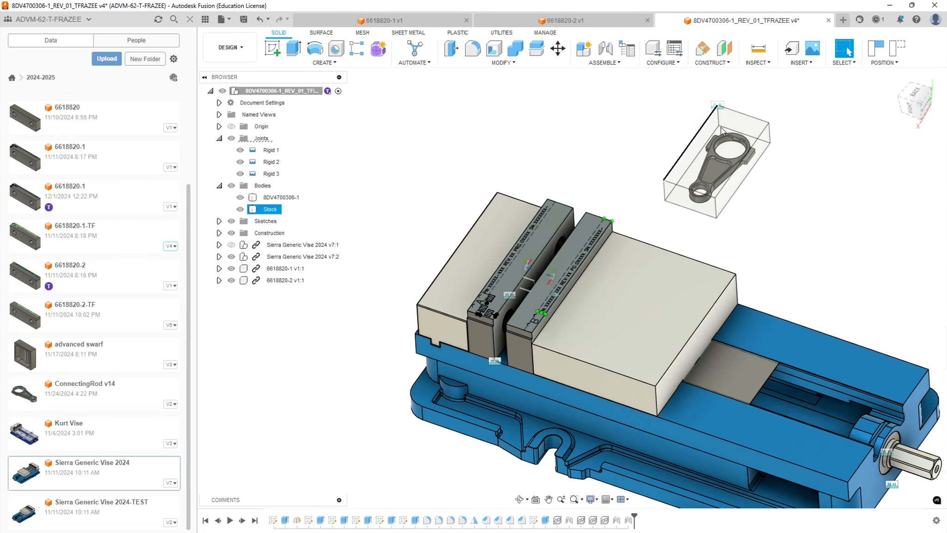
# Start a joint and snap its first component to the upper inner corner of the 6618820-1 jaw, at the Y0 marking.
pyautogui.click(718, 148)
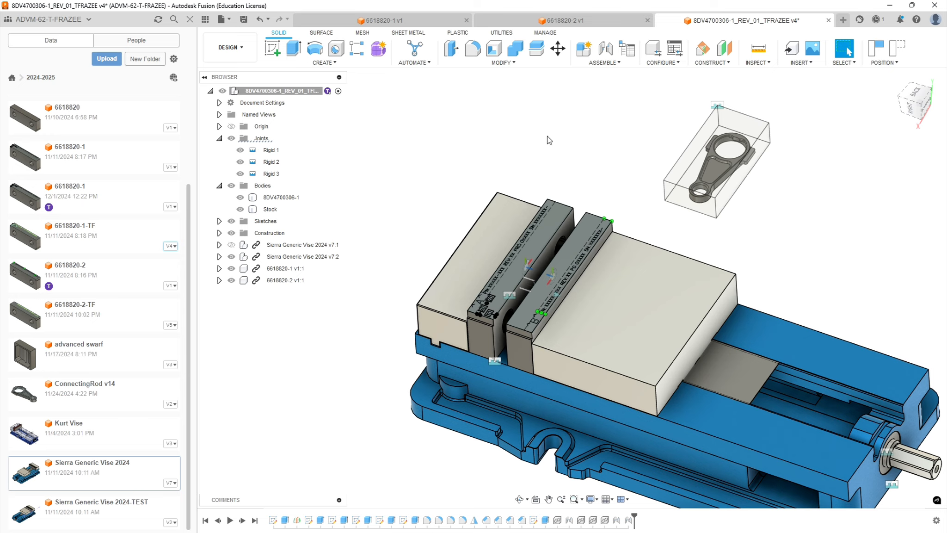
pyautogui.click(605, 48)
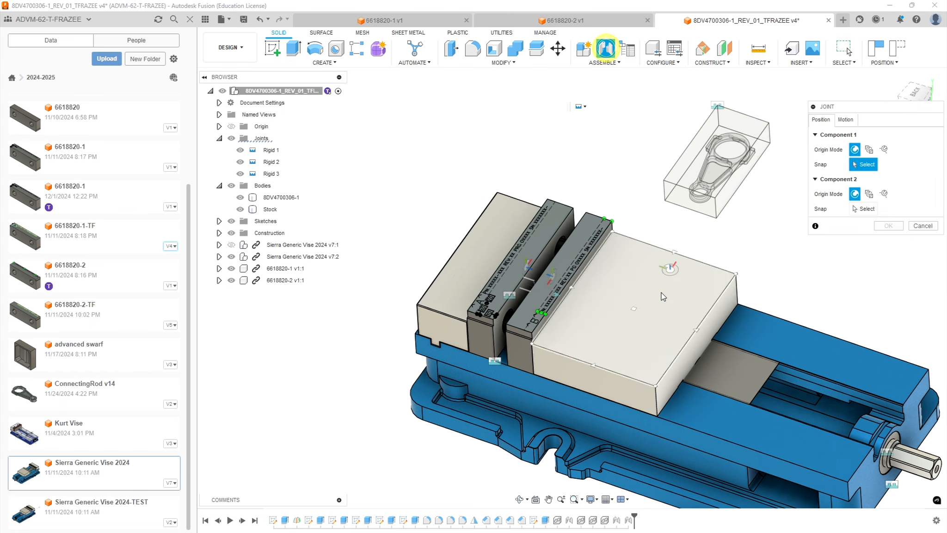
pyautogui.scroll(3, 511, 340)
pyautogui.scroll(5, 511, 345)
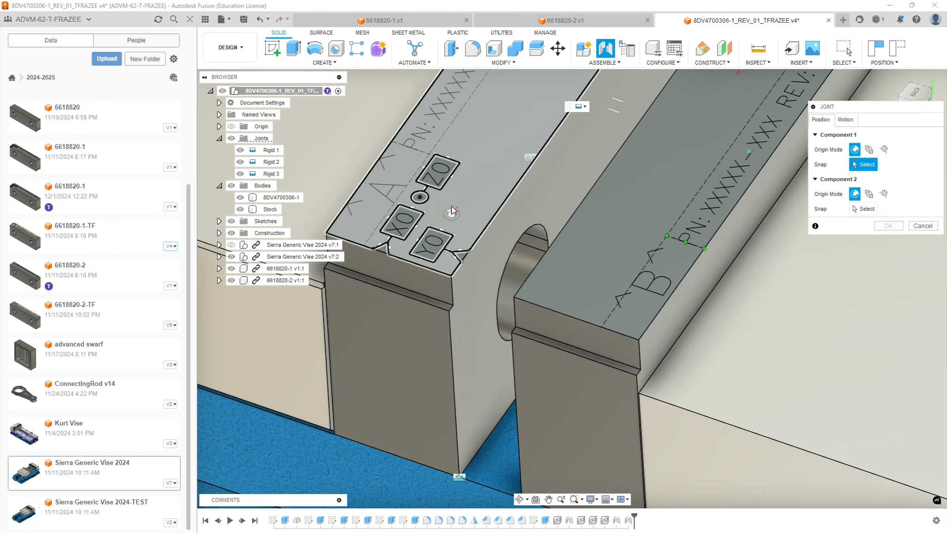
pyautogui.click(450, 275)
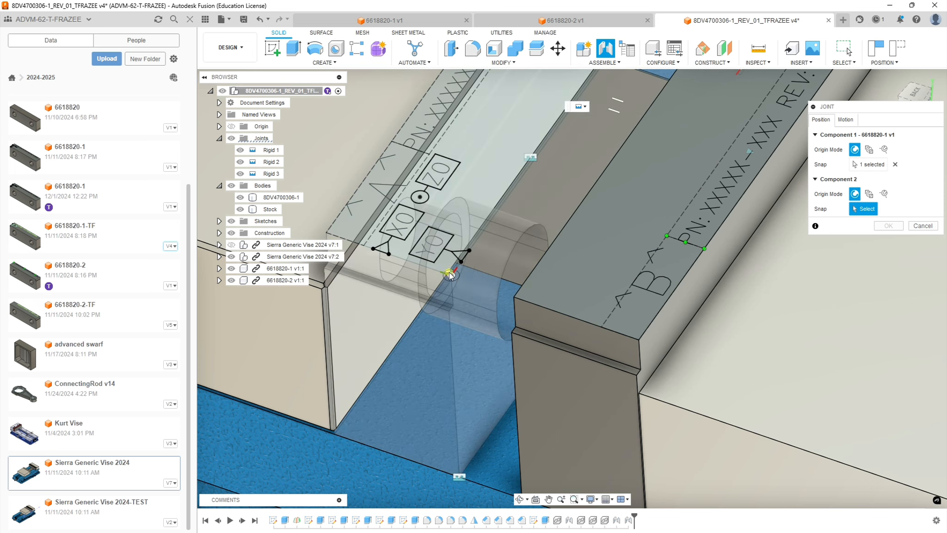
# Snap the joint's second component to the midpoint of the stock's lower short edge near the rod's small end.
pyautogui.scroll(-8, 649, 222)
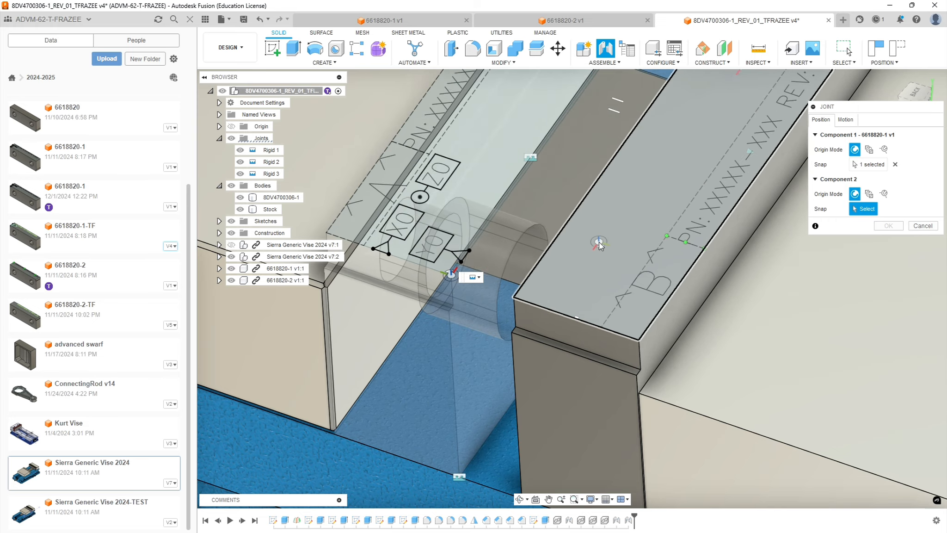
pyautogui.scroll(-8, 539, 207)
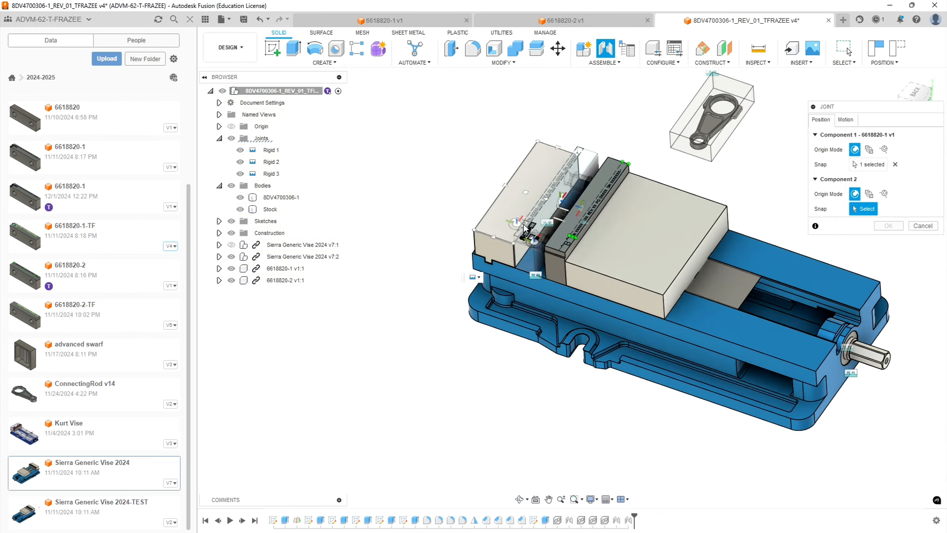
pyautogui.keyDown('shift'); pyautogui.moveTo(706, 209); pyautogui.dragTo(657, 173, button='middle'); pyautogui.keyUp('shift')
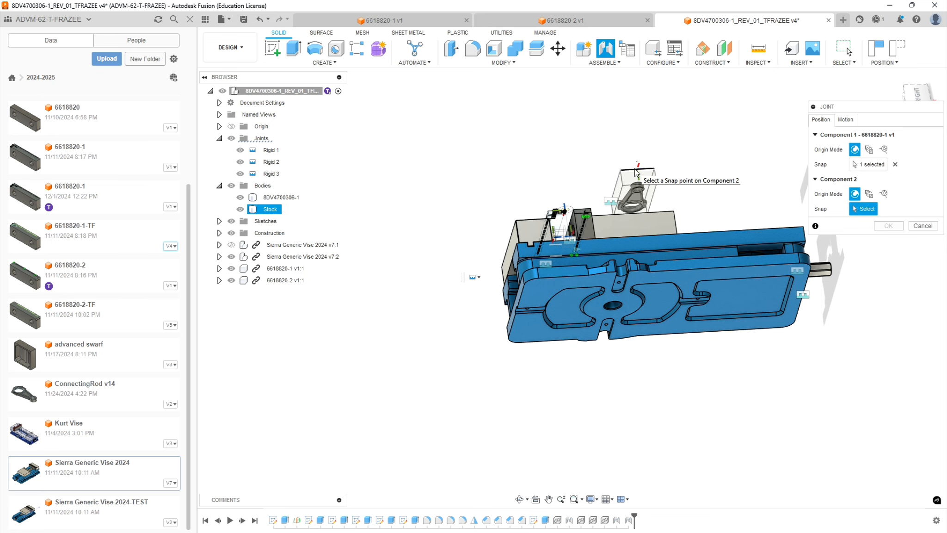
pyautogui.scroll(5, 638, 188)
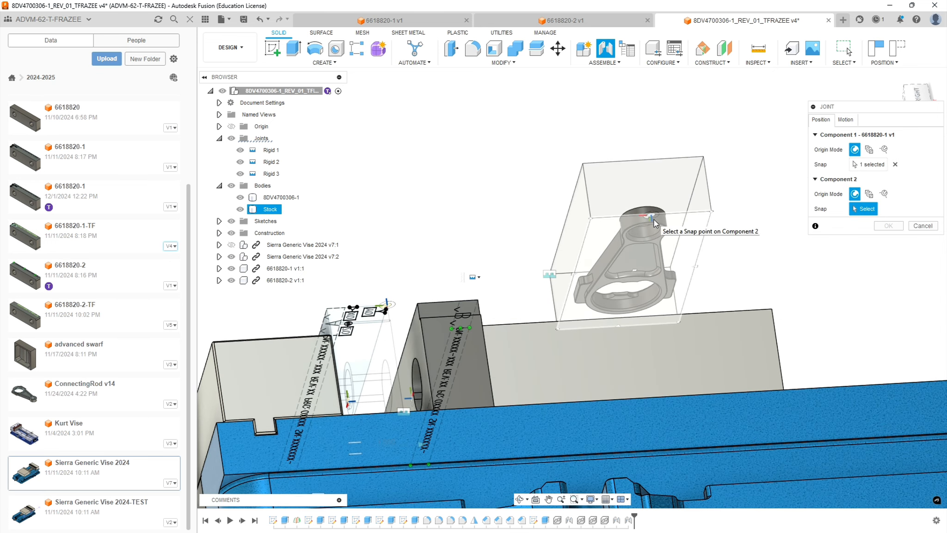
pyautogui.click(653, 219)
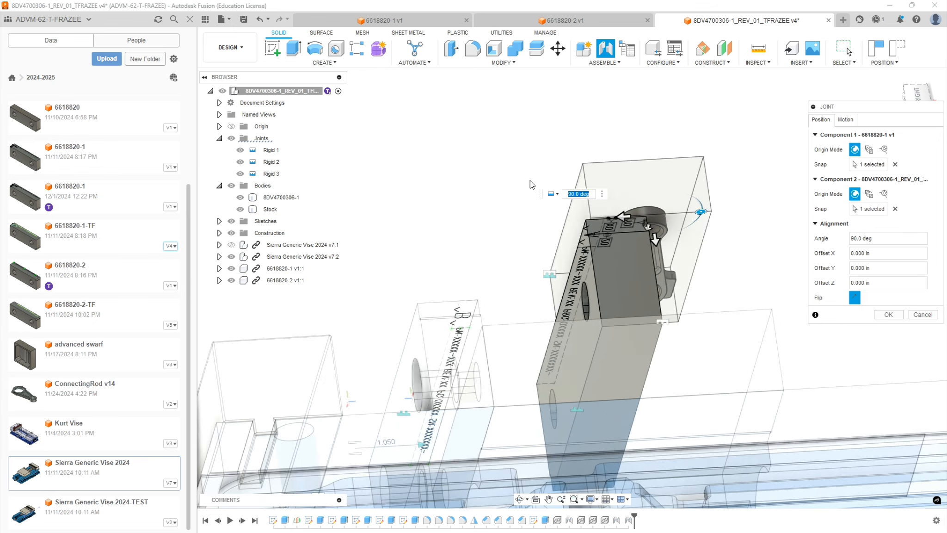
# Set the X offset of the joint between the 6618820-1 jaw and the stock to 0.25 in.
pyautogui.keyDown('shift'); pyautogui.moveTo(530, 181); pyautogui.dragTo(459, 222, button='middle'); pyautogui.keyUp('shift')
pyautogui.scroll(-5, 476, 237)
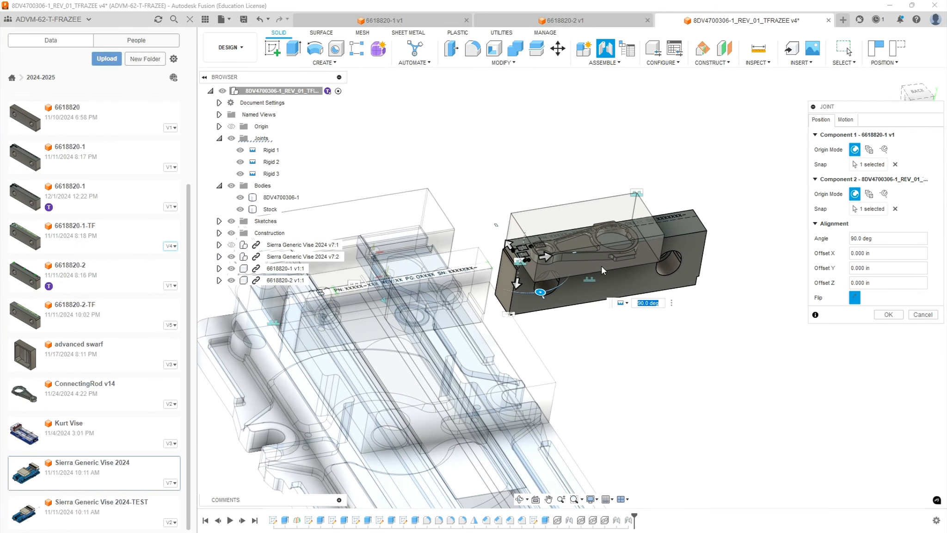
pyautogui.scroll(4, 648, 243)
pyautogui.scroll(4, 538, 308)
pyautogui.scroll(-3, 521, 372)
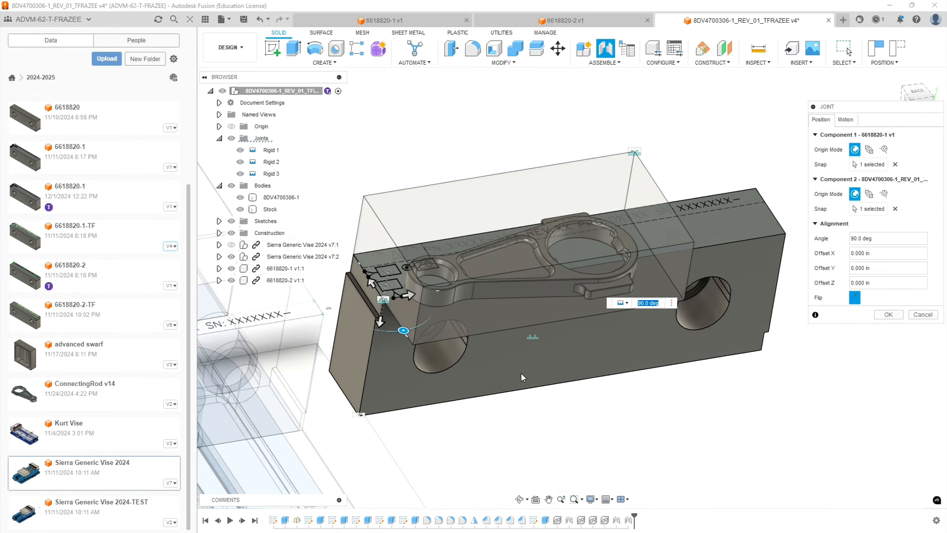
pyautogui.scroll(2, 470, 325)
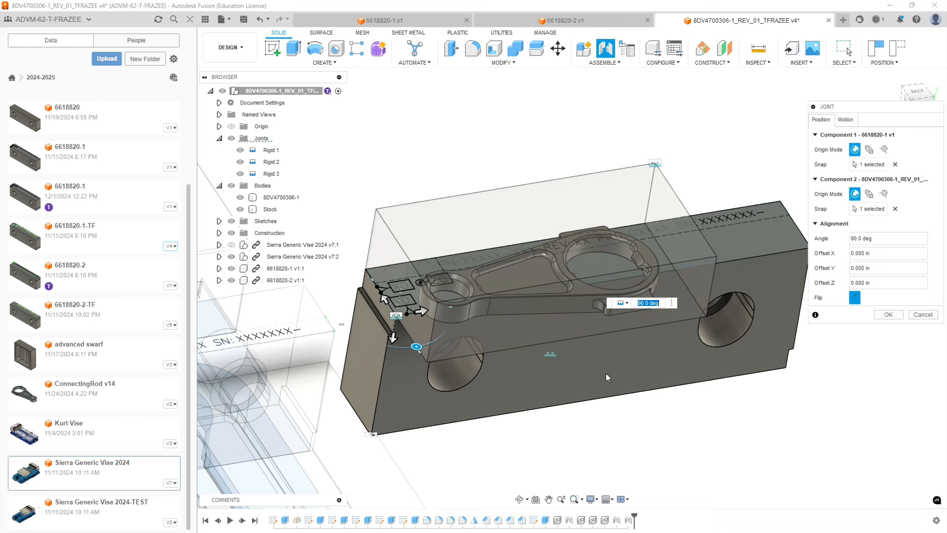
pyautogui.scroll(-3, 493, 370)
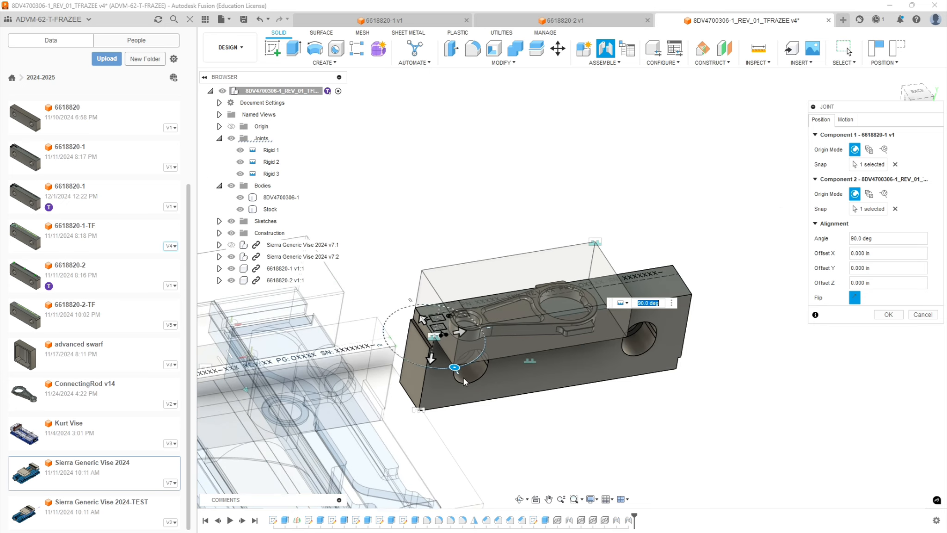
pyautogui.scroll(2, 518, 321)
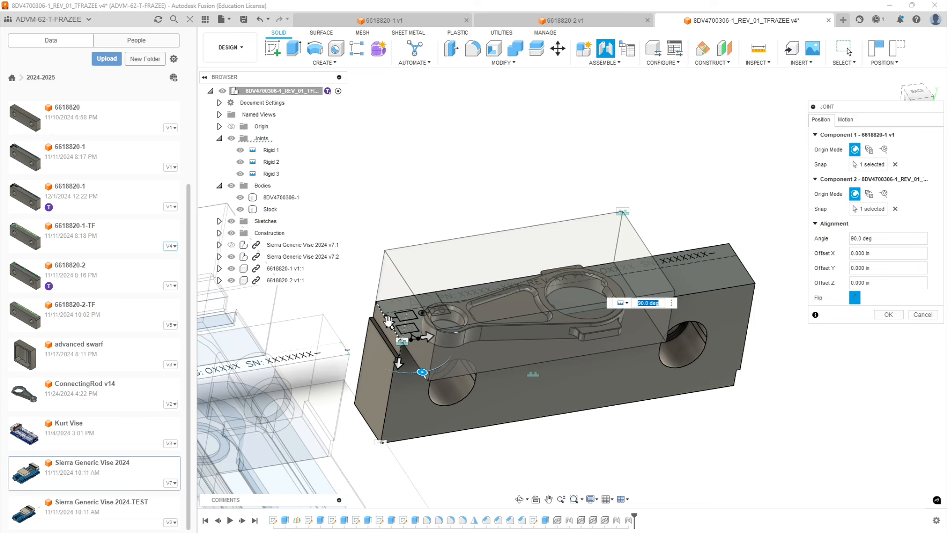
pyautogui.click(389, 321)
pyautogui.write('-')
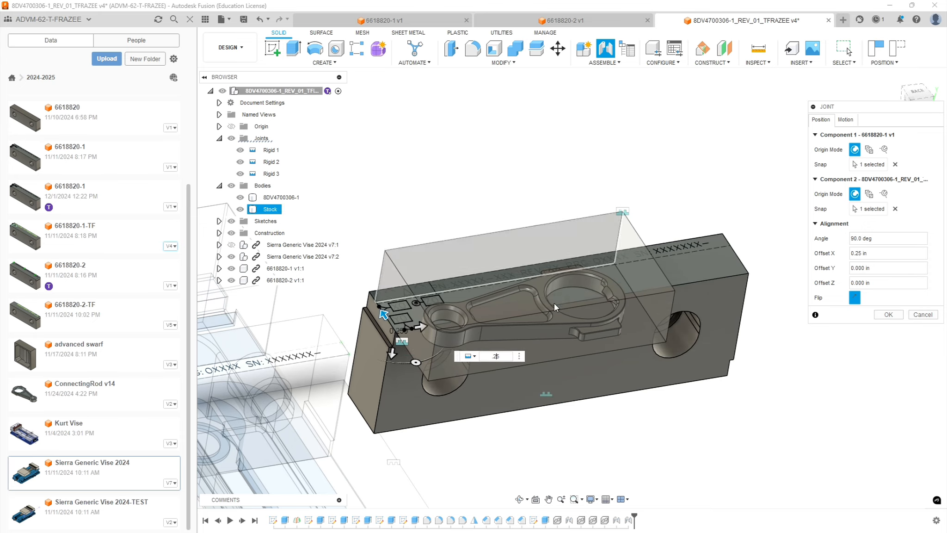
# Set the joint's Y offset to -1 in to shift the stock along the jaw's length.
pyautogui.keyDown('shift'); pyautogui.moveTo(506, 275); pyautogui.dragTo(533, 312, button='middle'); pyautogui.keyUp('shift')
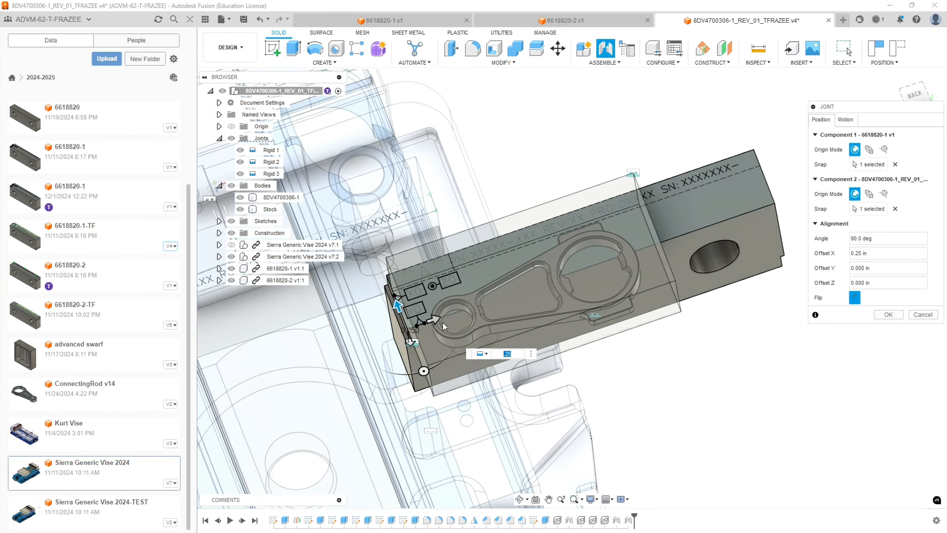
pyautogui.click(435, 322)
pyautogui.write('-1')
# Set the joint's Z offset to -0.2 in to adjust the stock's depth relative to the 6618820-1 jaw's top face.
pyautogui.keyDown('shift'); pyautogui.moveTo(662, 360); pyautogui.dragTo(556, 368, button='middle'); pyautogui.keyUp('shift')
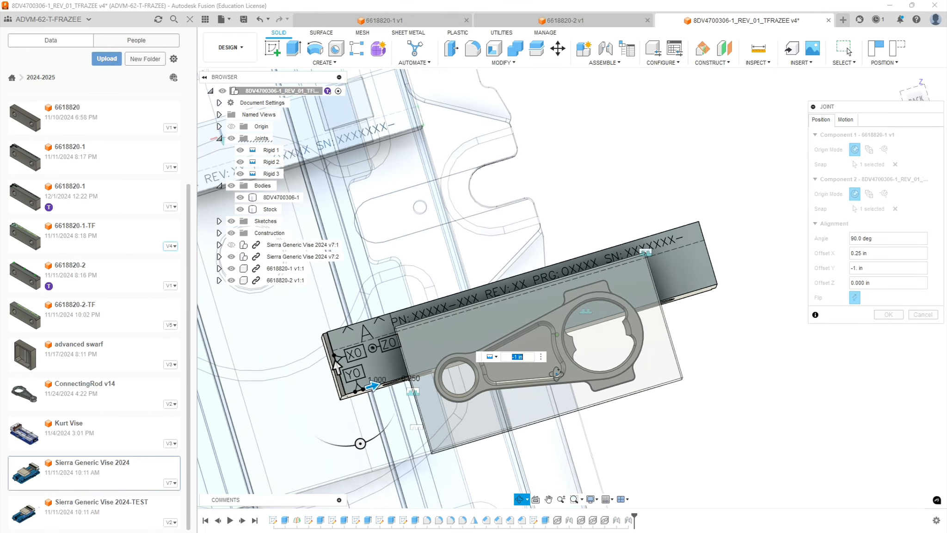
pyautogui.keyDown('shift'); pyautogui.moveTo(584, 287); pyautogui.dragTo(559, 269, button='middle'); pyautogui.keyUp('shift')
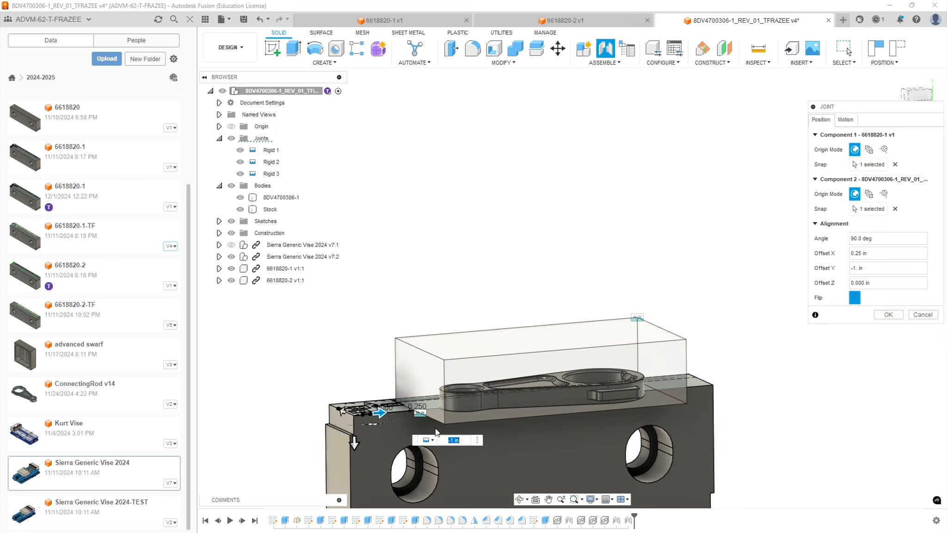
pyautogui.click(354, 442)
pyautogui.write('.2')
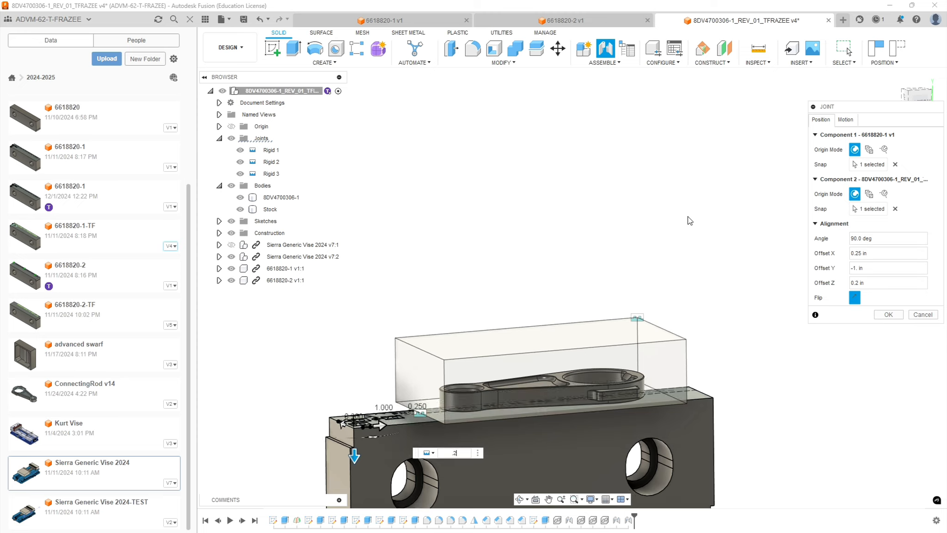
pyautogui.press('Home')
pyautogui.write('-')
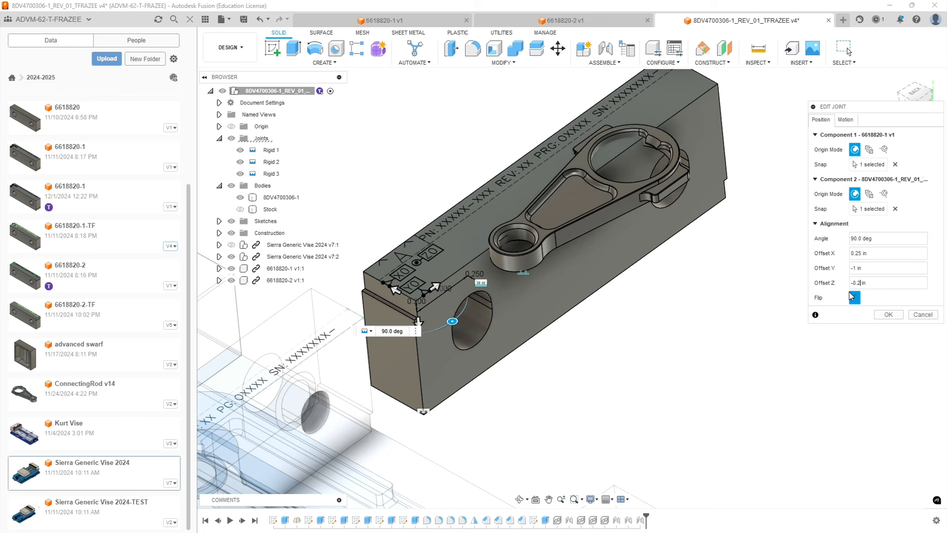
# Examine the connecting rod's fit against the 6618820-1 jaw's top face and engraved text, and accept the edited joint.
pyautogui.keyDown('shift'); pyautogui.moveTo(638, 249); pyautogui.dragTo(628, 148, button='middle'); pyautogui.keyUp('shift')
pyautogui.scroll(5, 629, 152)
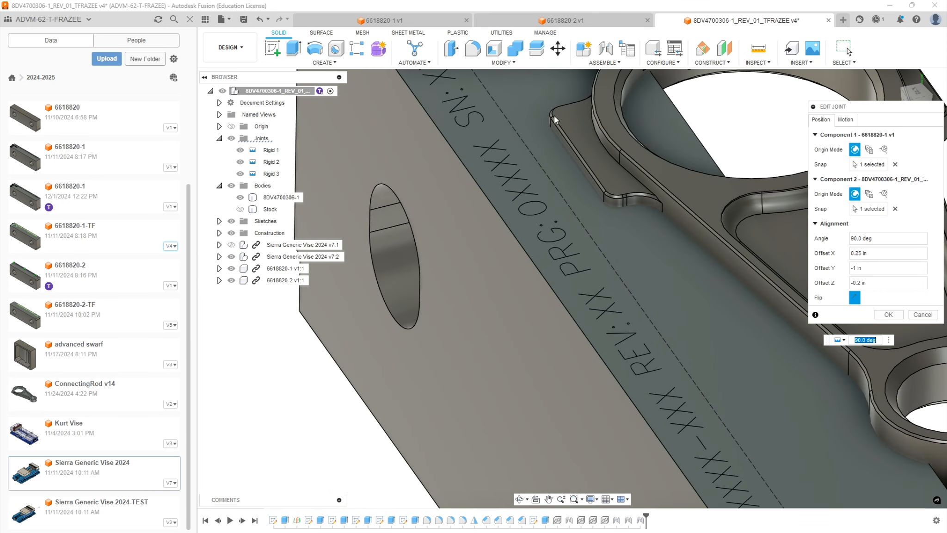
pyautogui.scroll(-8, 580, 295)
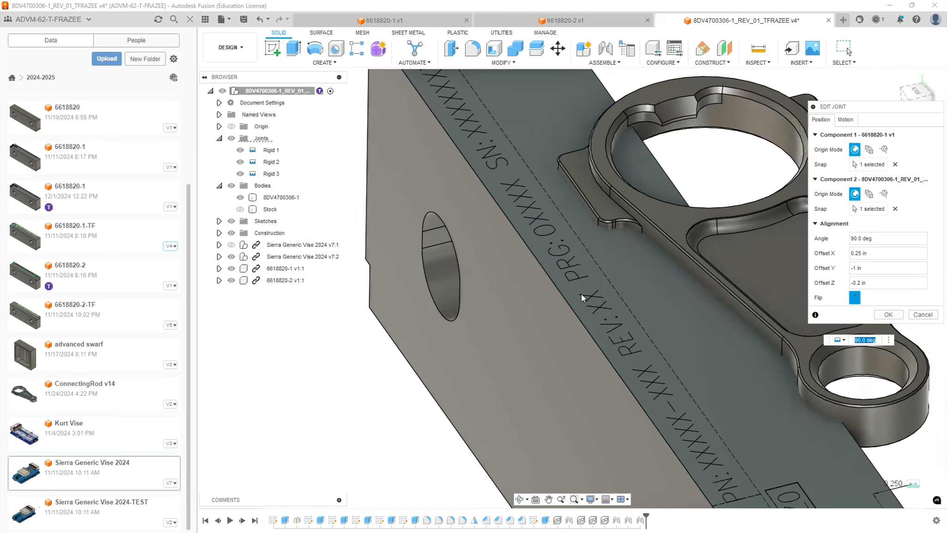
pyautogui.keyDown('shift'); pyautogui.moveTo(707, 389); pyautogui.dragTo(630, 383, button='middle'); pyautogui.keyUp('shift')
pyautogui.scroll(-2, 630, 383)
pyautogui.scroll(-2, 632, 387)
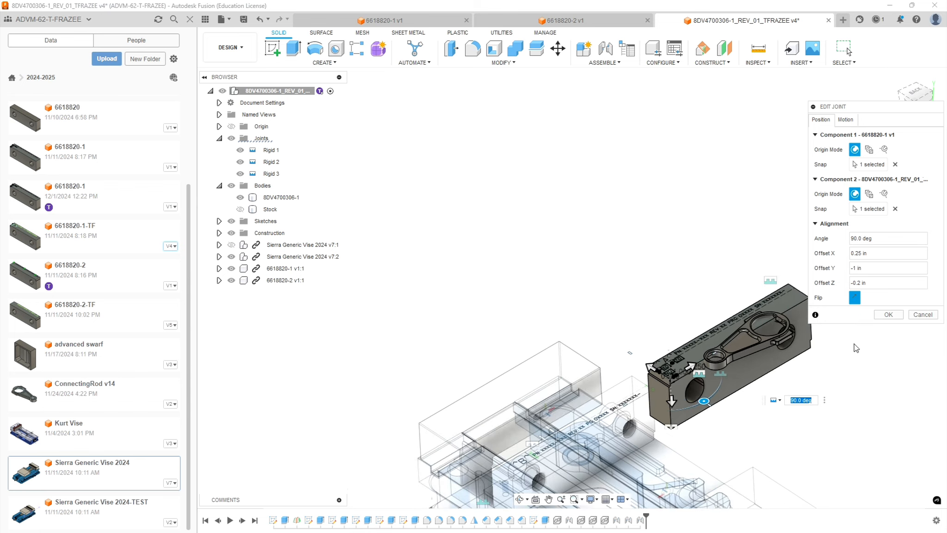
pyautogui.scroll(5, 854, 350)
pyautogui.scroll(-3, 607, 413)
pyautogui.scroll(-2, 608, 413)
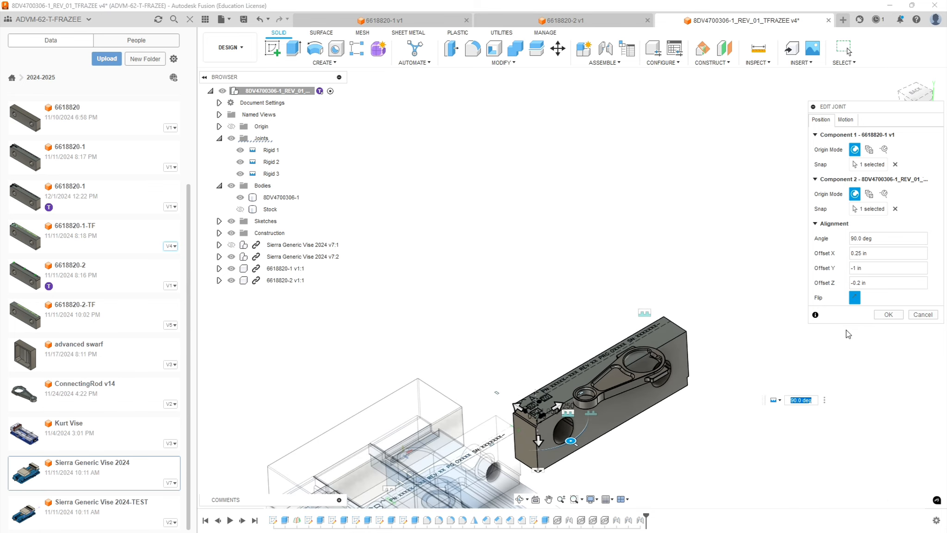
pyautogui.click(887, 314)
pyautogui.scroll(5, 662, 386)
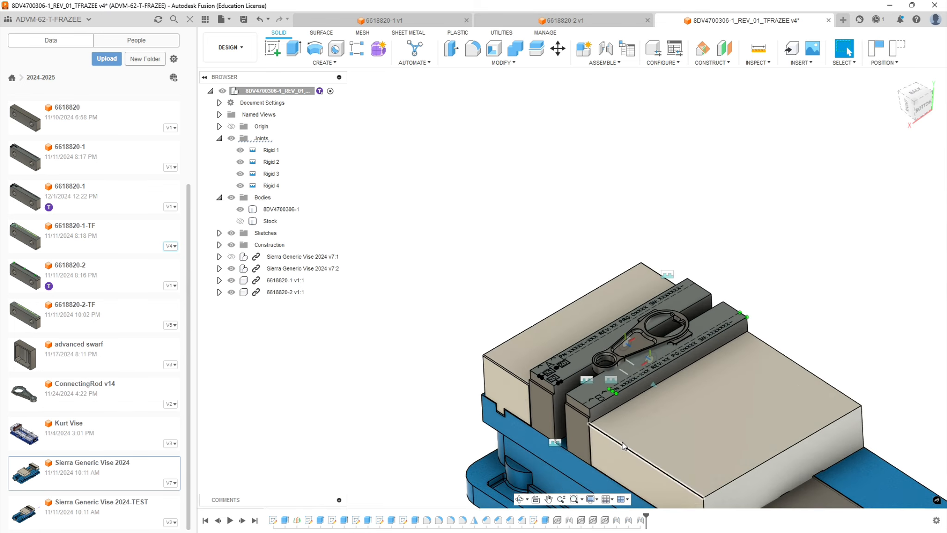
# Show the Stock body to check how it sits between the vise jaws, and hide it again.
pyautogui.scroll(2, 617, 428)
pyautogui.click(240, 220)
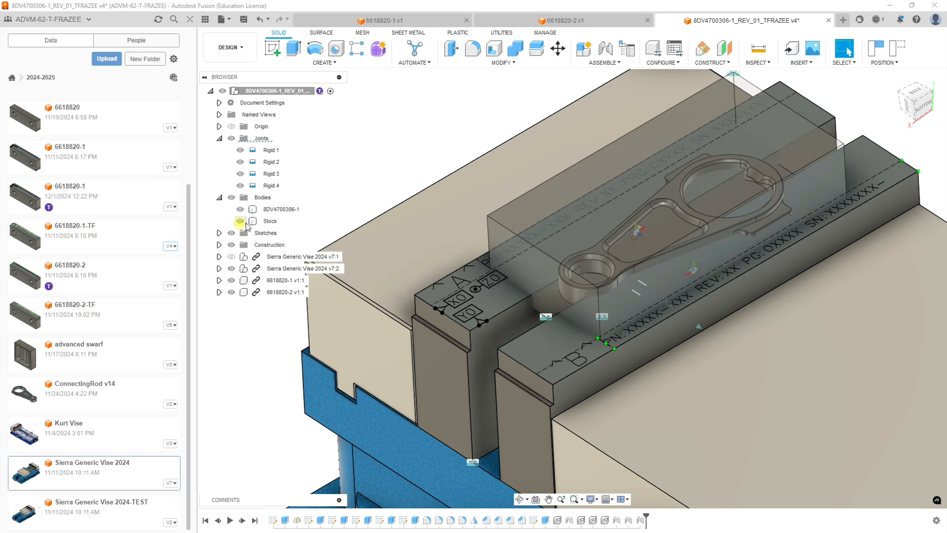
pyautogui.click(270, 220)
pyautogui.click(241, 222)
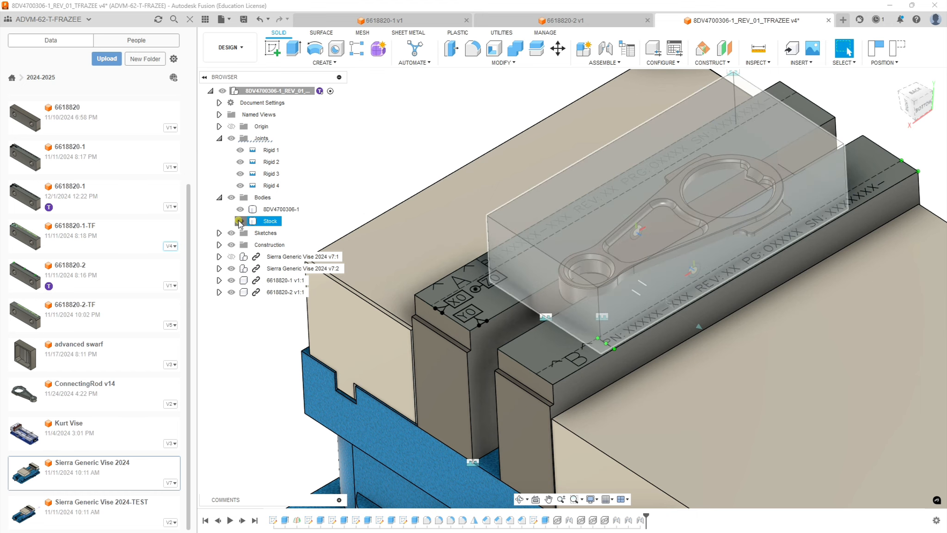
pyautogui.click(240, 221)
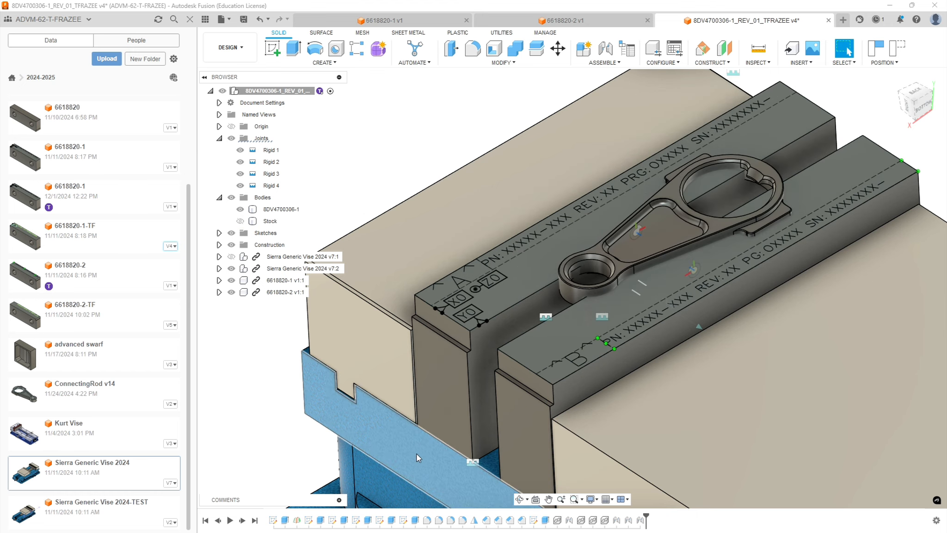
pyautogui.scroll(-8, 437, 417)
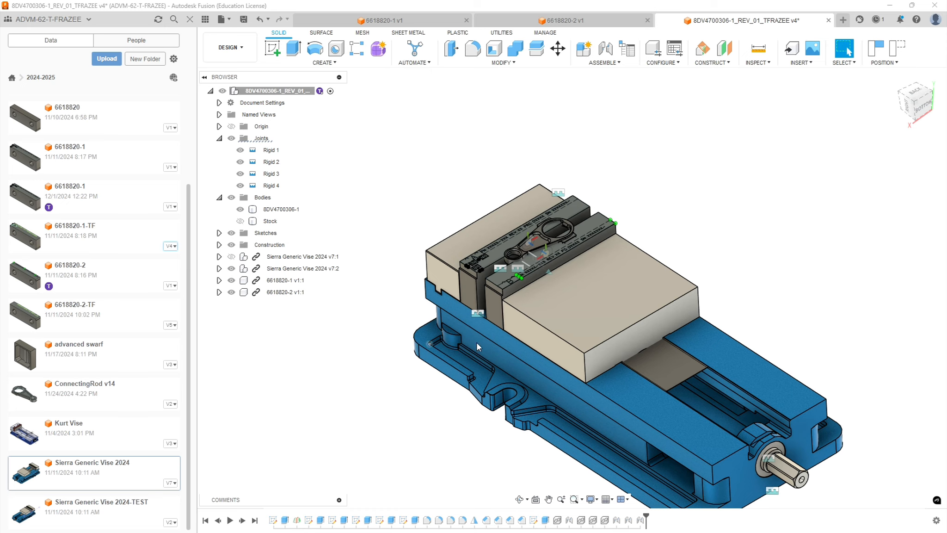
# Turn off the object visibility of joints and joint origins for the whole assembly.
pyautogui.click(597, 500)
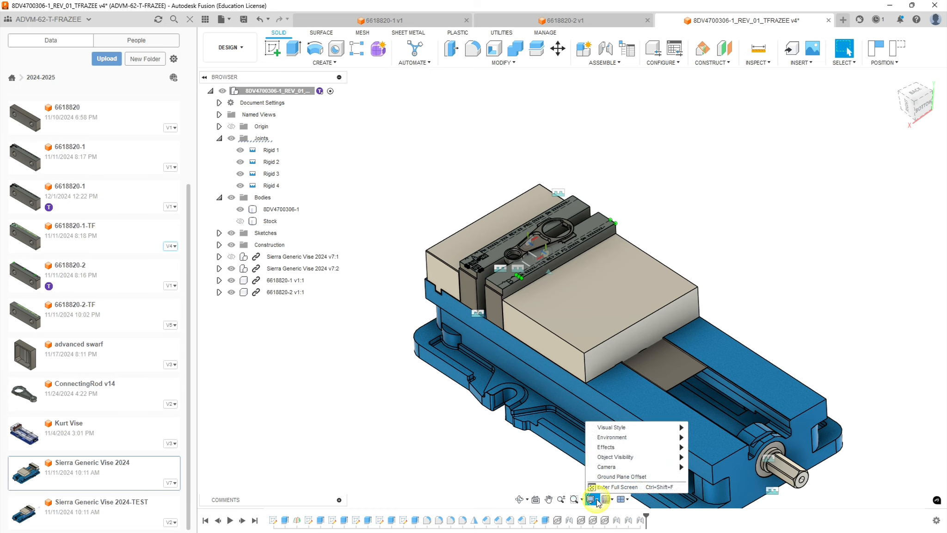
pyautogui.moveTo(681, 457)
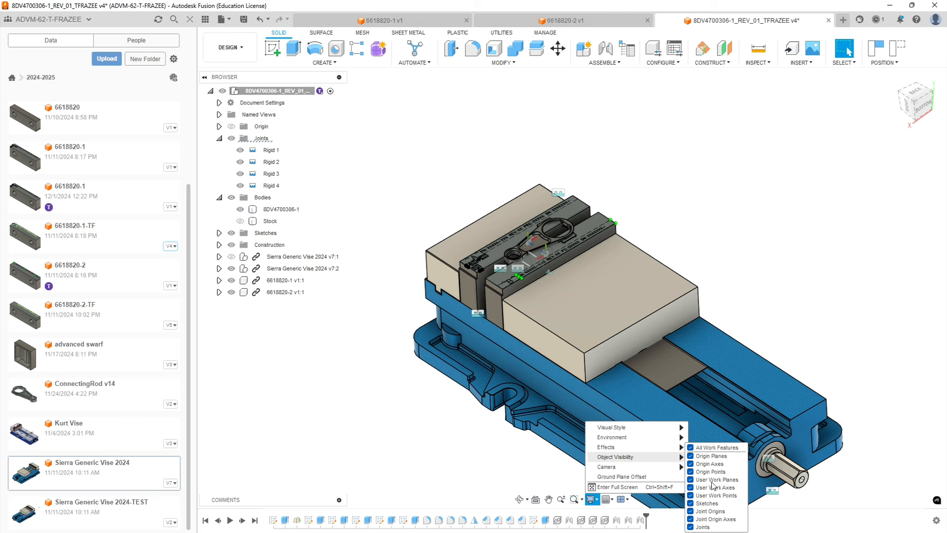
pyautogui.click(691, 527)
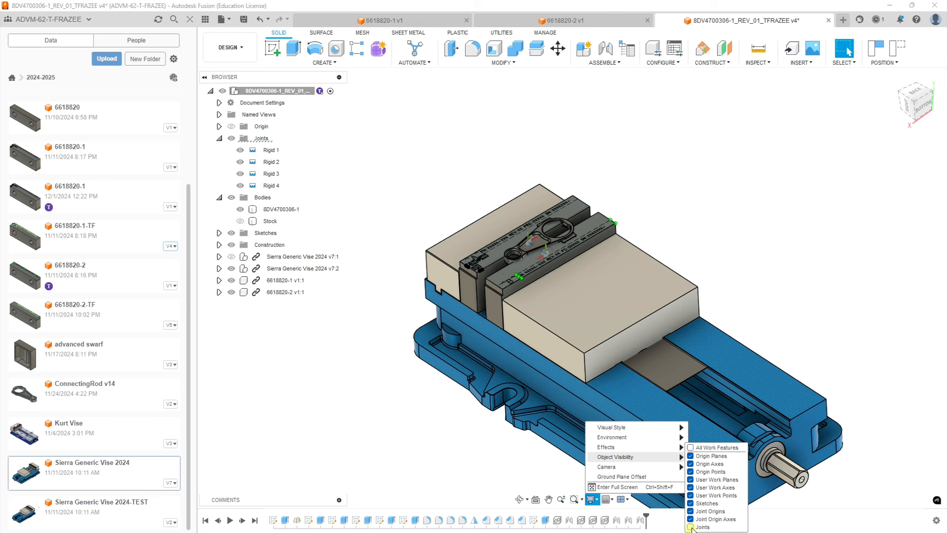
pyautogui.click(690, 512)
pyautogui.click(420, 443)
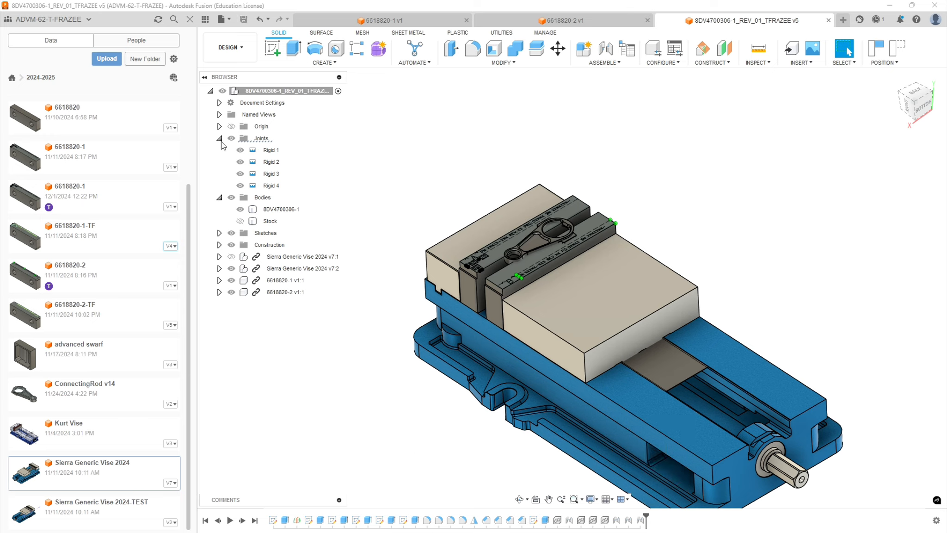
# Collapse the Joints and Bodies folders and close the data panel to enlarge the modelling area.
pyautogui.click(219, 138)
pyautogui.click(219, 150)
pyautogui.click(189, 19)
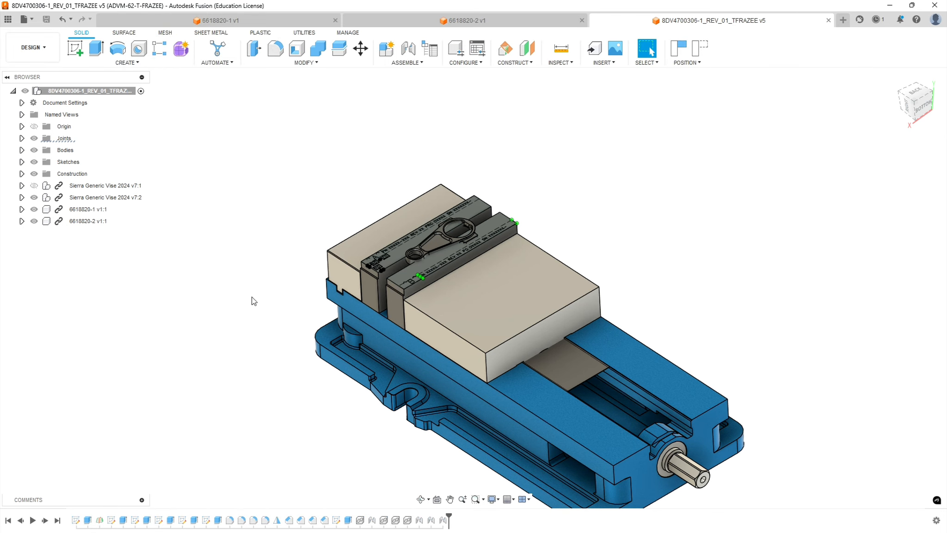
# Start editing the 6618820-1 jaw in place, capturing the current positions of the moved components.
pyautogui.scroll(3, 288, 344)
pyautogui.scroll(2, 273, 283)
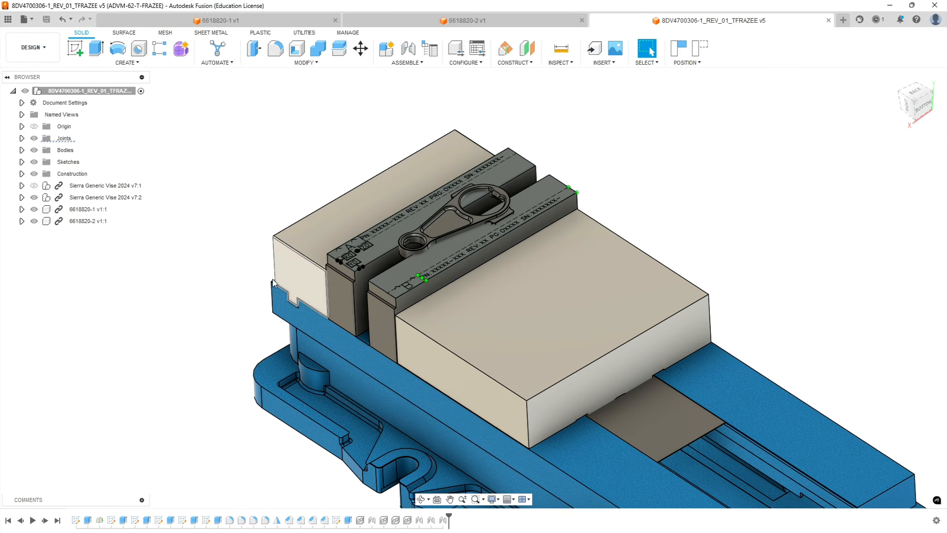
pyautogui.keyDown('shift'); pyautogui.moveTo(249, 267); pyautogui.dragTo(233, 291, button='middle'); pyautogui.keyUp('shift')
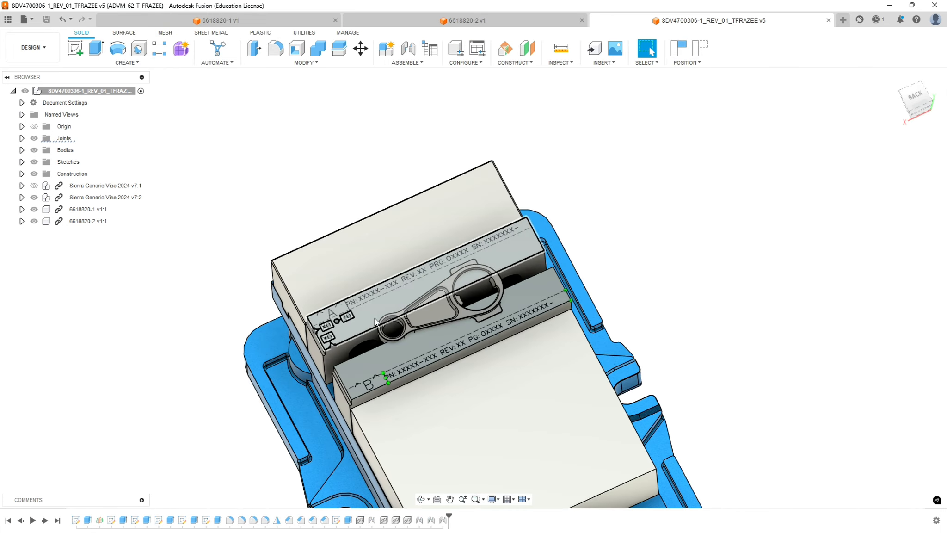
pyautogui.scroll(3, 433, 365)
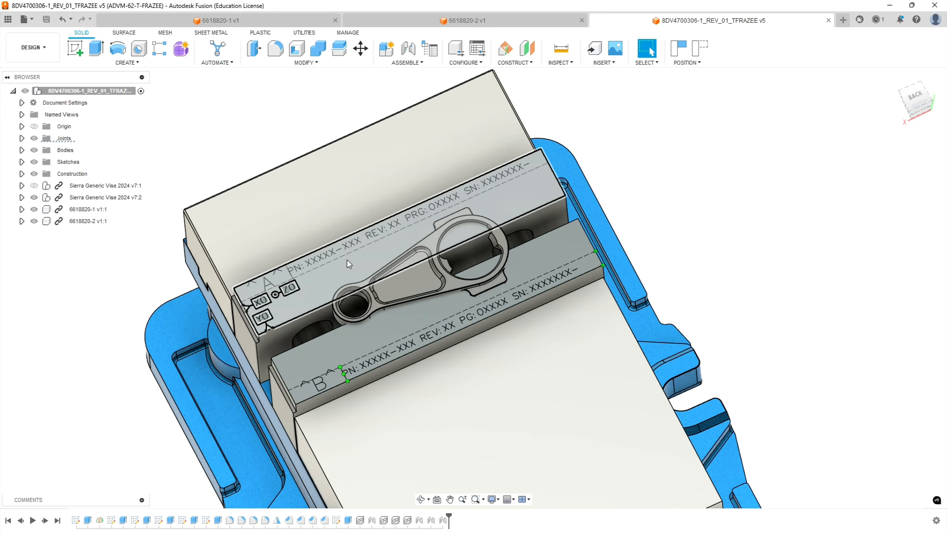
pyautogui.click(22, 209)
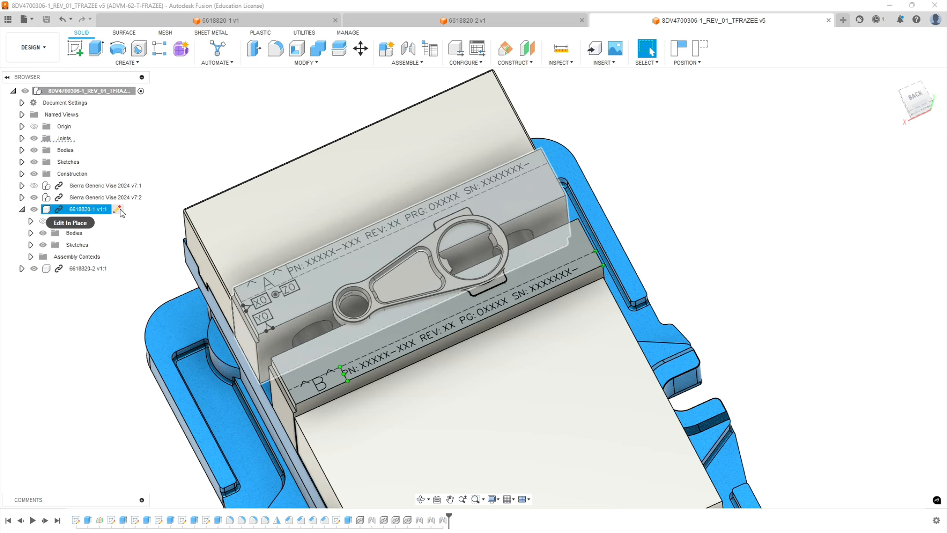
pyautogui.click(118, 210)
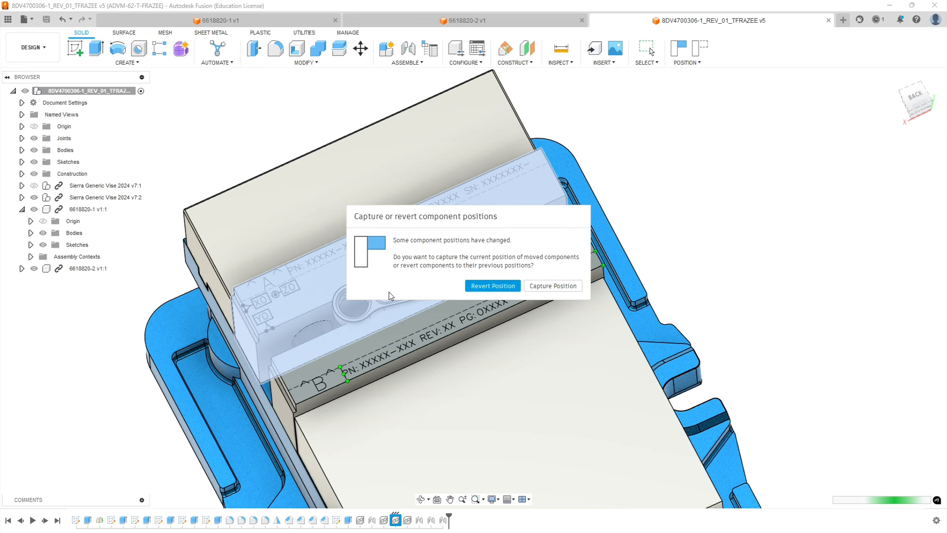
pyautogui.click(545, 289)
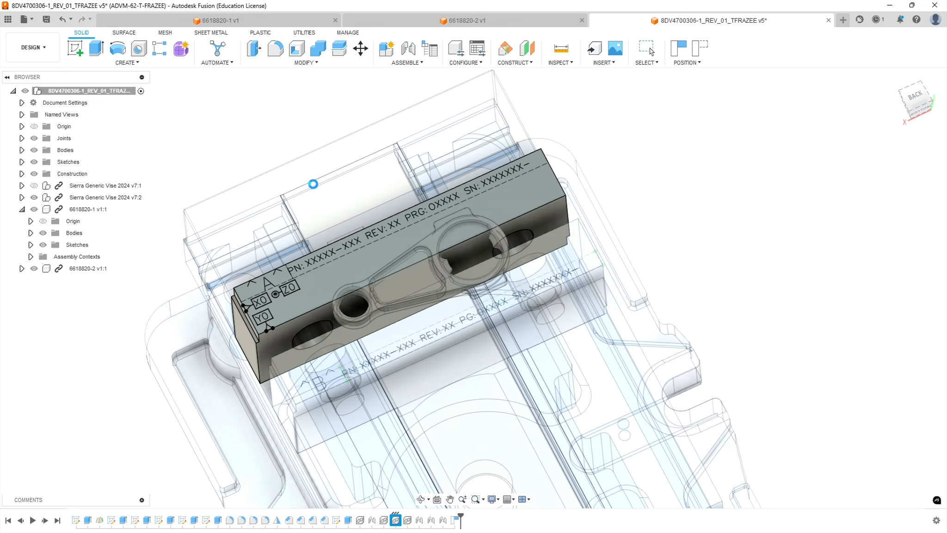
pyautogui.click(570, 299)
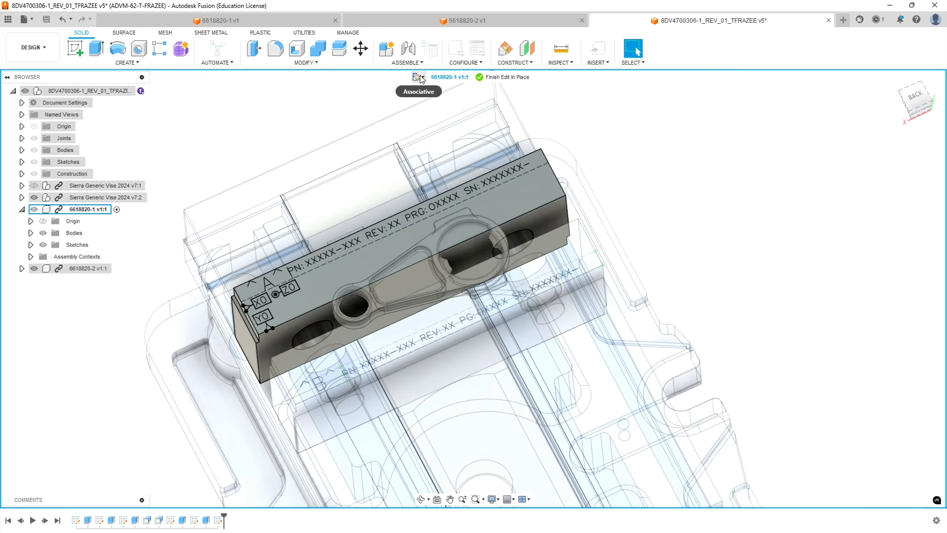
# Switch the in-place edit of the 6618820-1 jaw to non-associative and accept the notice.
pyautogui.click(422, 81)
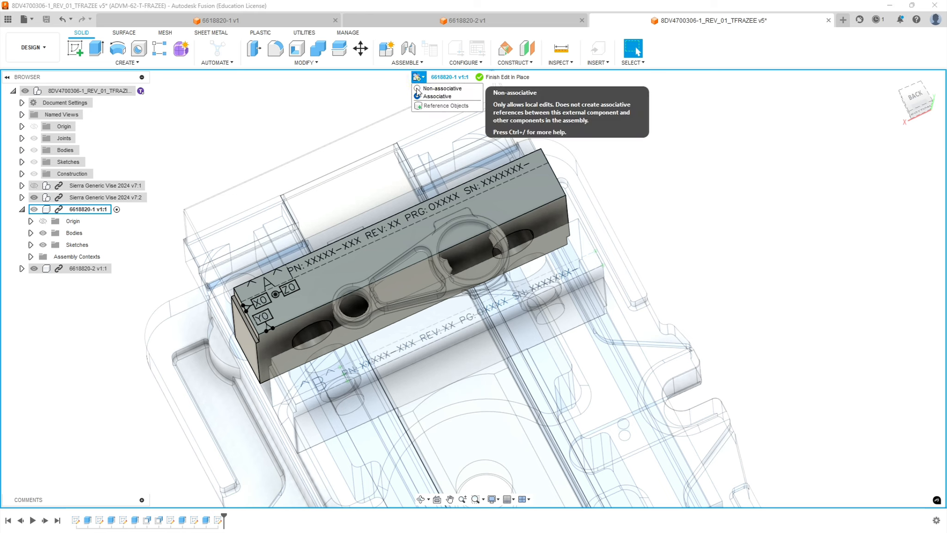
pyautogui.click(419, 90)
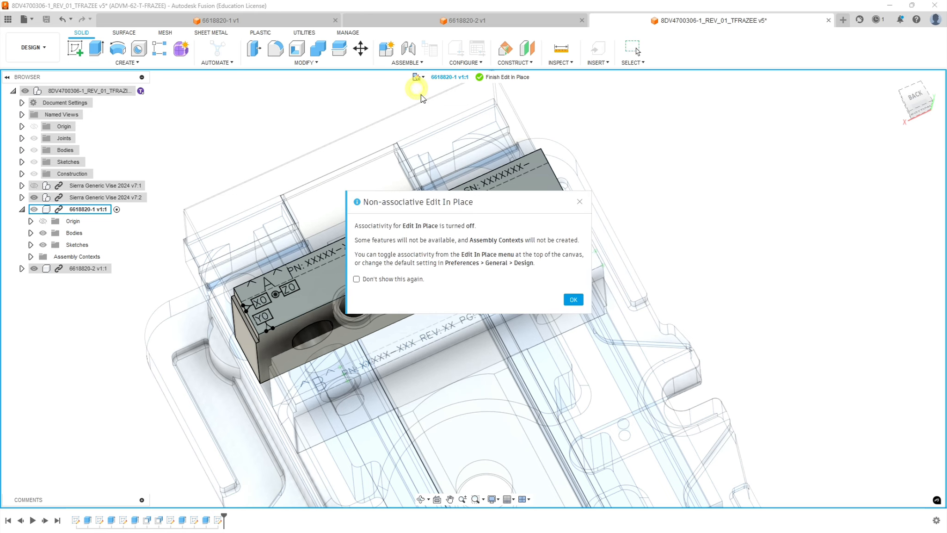
pyautogui.click(577, 300)
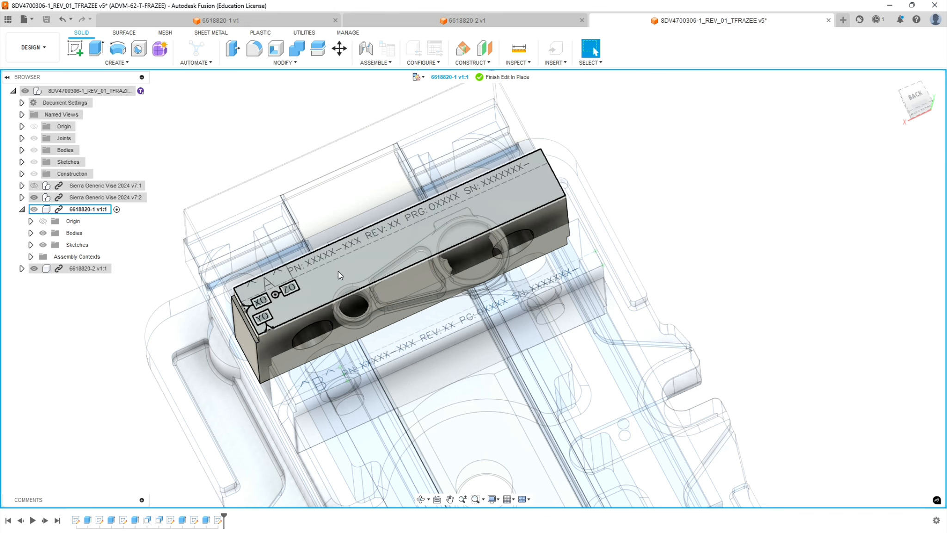
# Open Sketch6, which holds the engraved text on the 6618820-1 jaw's top face, for editing.
pyautogui.scroll(2, 313, 270)
pyautogui.scroll(4, 314, 269)
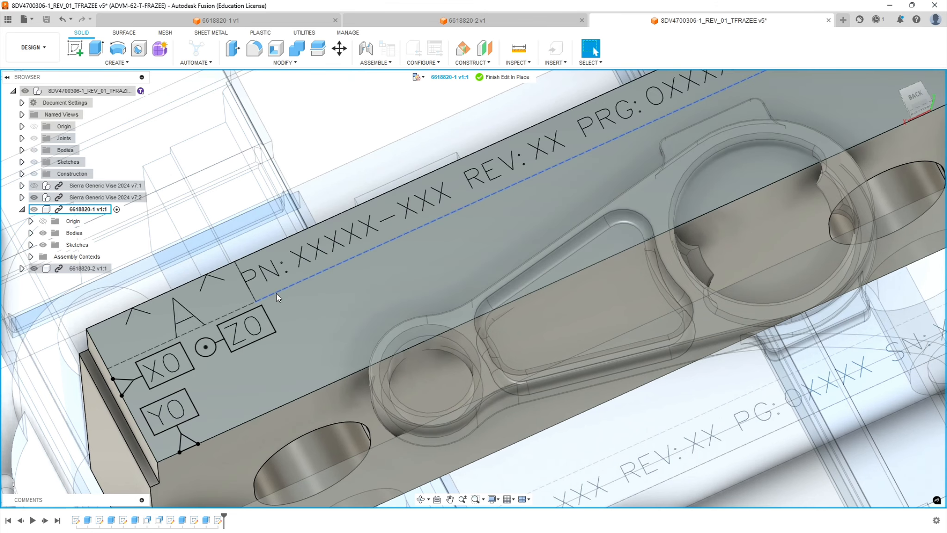
pyautogui.scroll(-5, 278, 296)
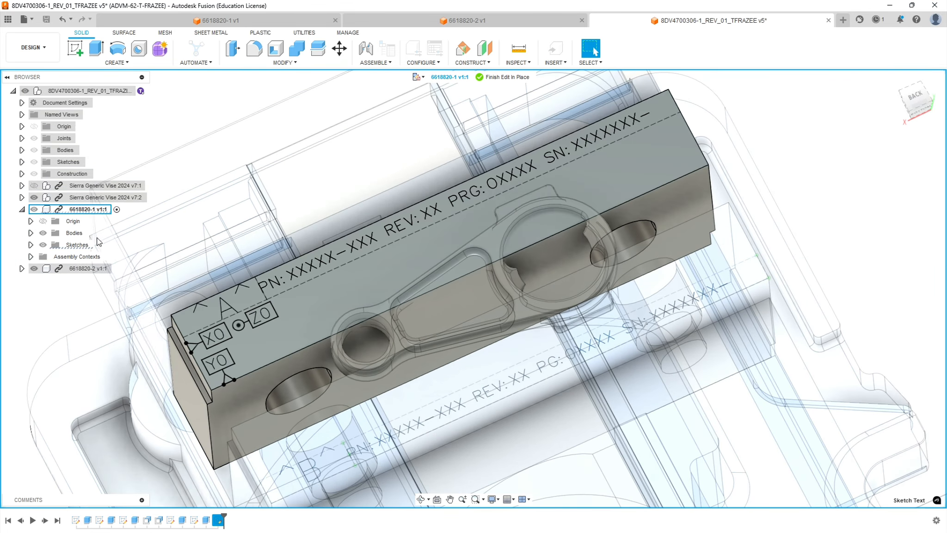
pyautogui.click(31, 245)
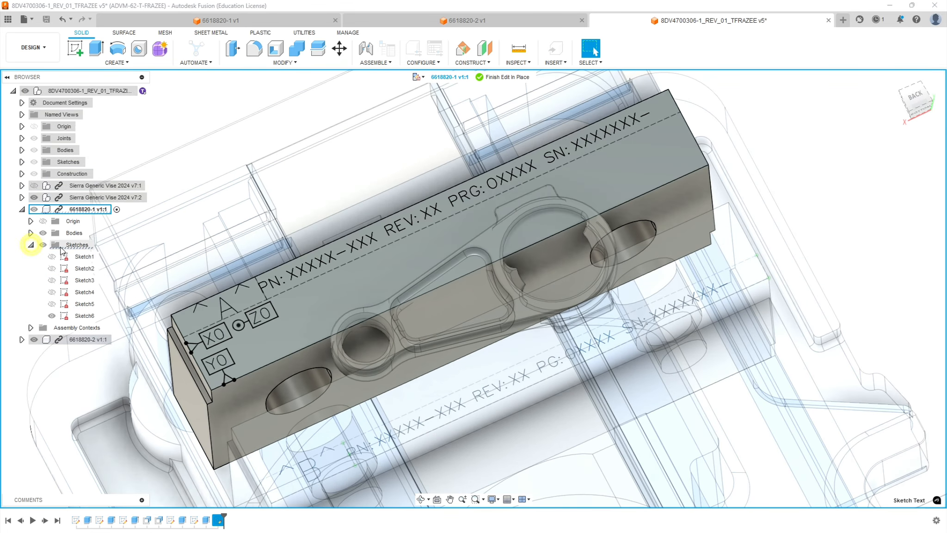
pyautogui.rightClick(85, 317)
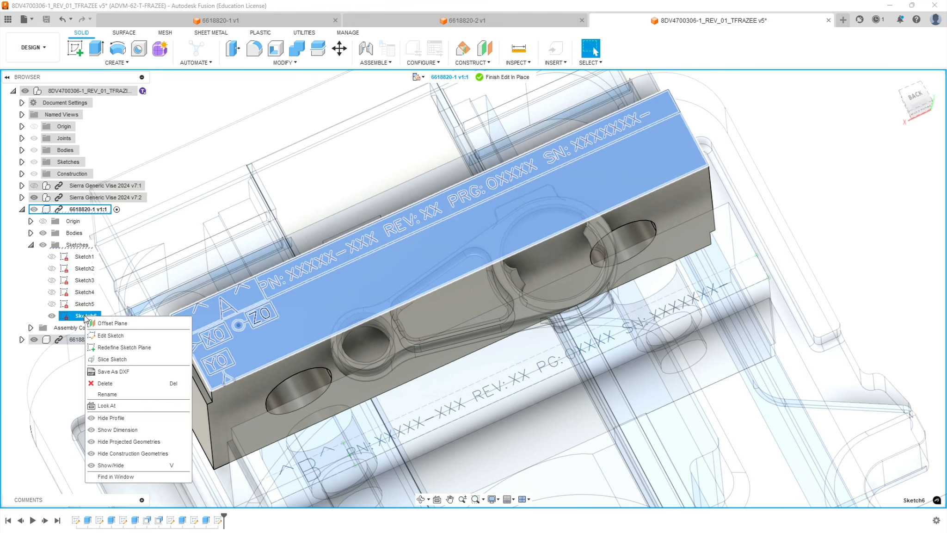
pyautogui.click(112, 336)
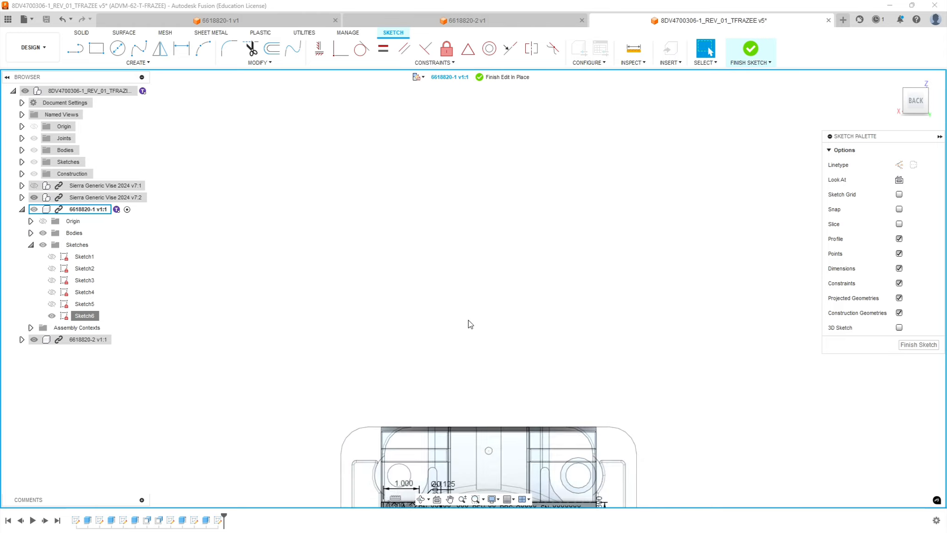
# Open the PN/REV/PRG/SN sketch text for editing and replace the XXX part-number suffix with 1.
pyautogui.scroll(10, 453, 393)
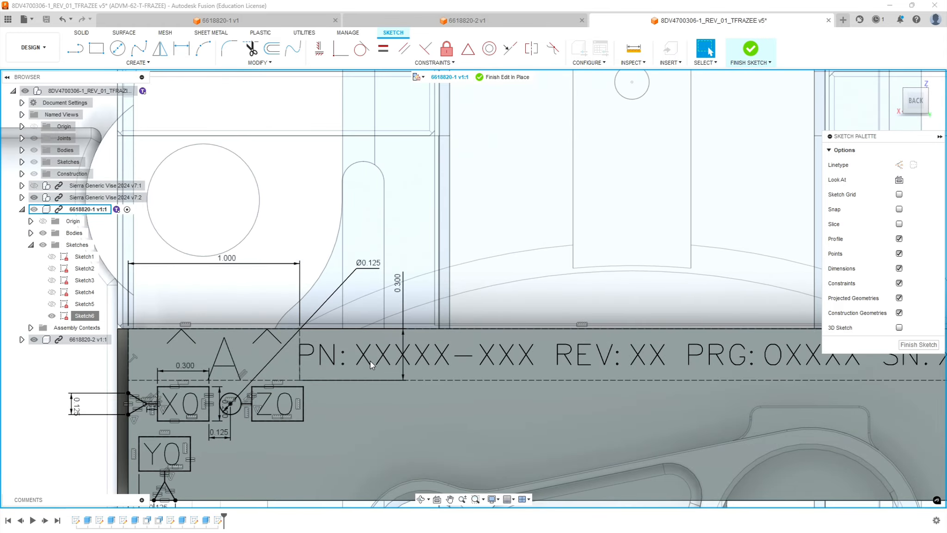
pyautogui.doubleClick(368, 360)
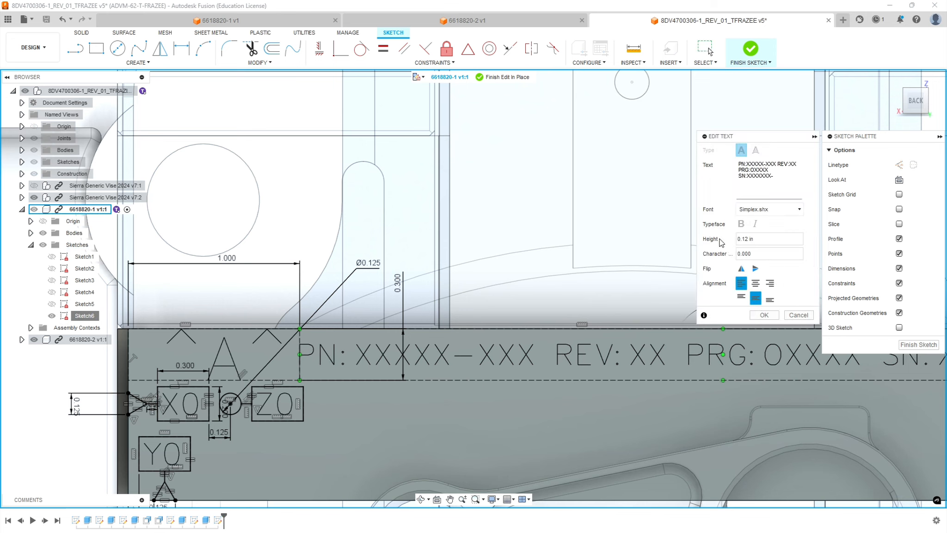
pyautogui.doubleClick(771, 164)
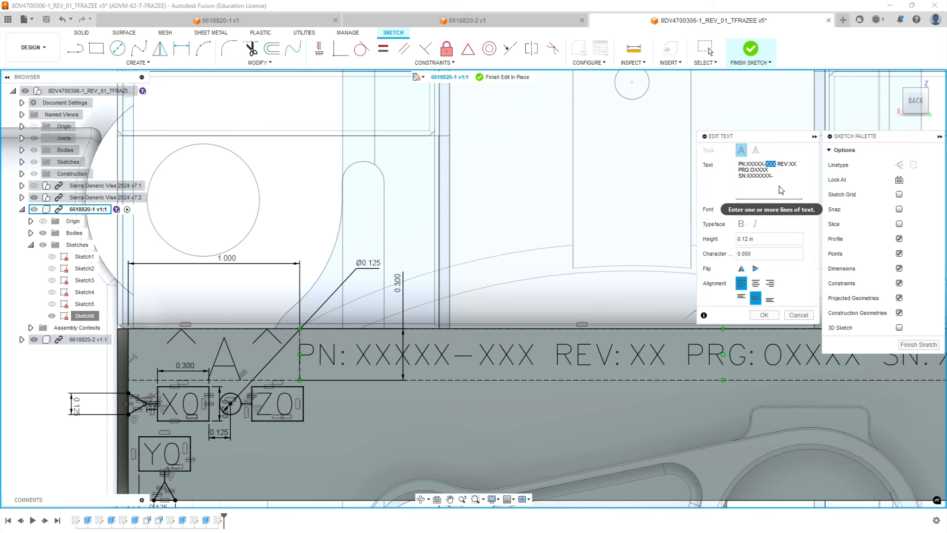
pyautogui.write('1')
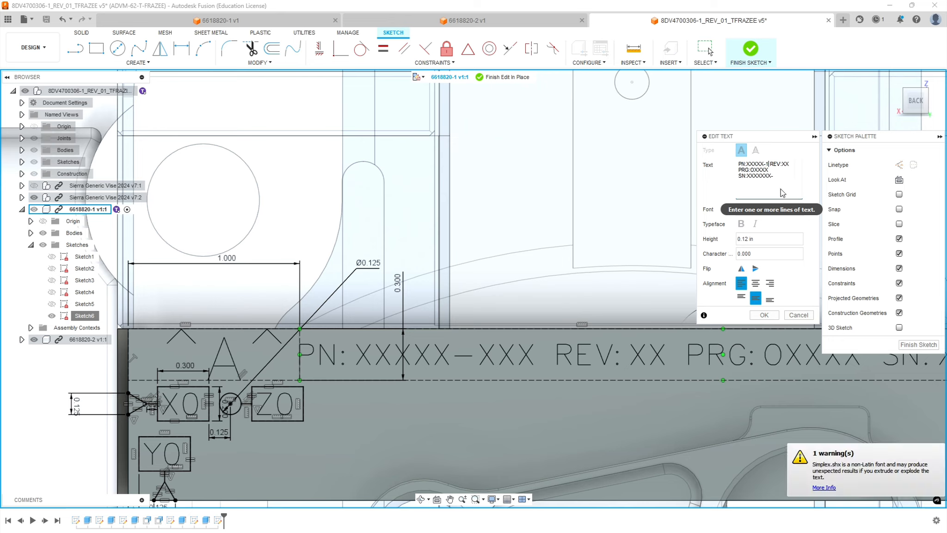
# Replace the XXXXX placeholder before the -1 suffix in the PN text with 8dv470036.
pyautogui.click(764, 164)
pyautogui.press('BackSpace')
pyautogui.press('BackSpace')
pyautogui.press('BackSpace')
pyautogui.press('BackSpace')
pyautogui.press('BackSpace')
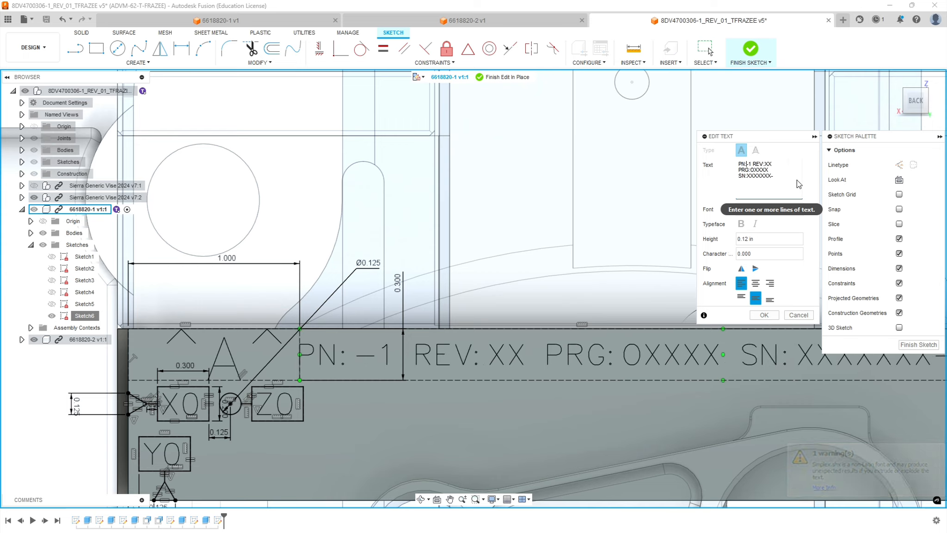
pyautogui.write('8dv')
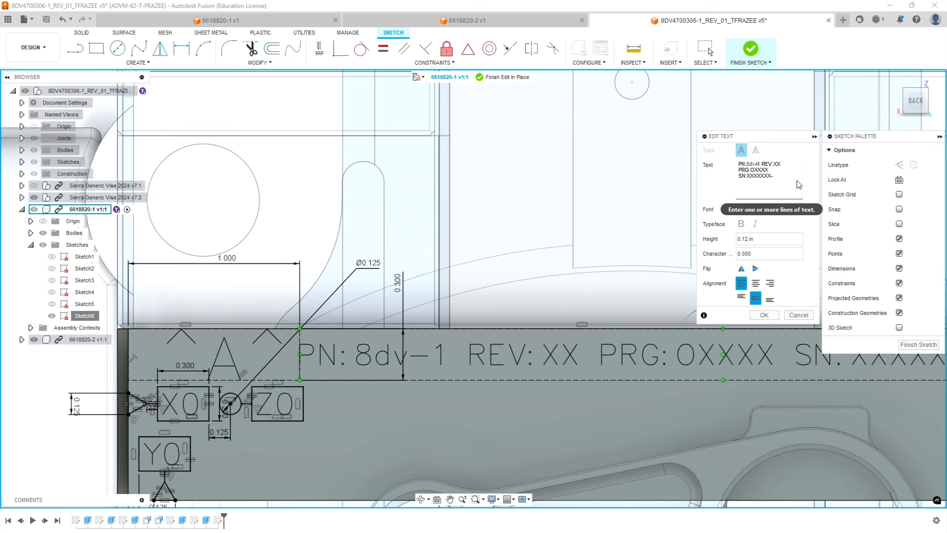
pyautogui.write('47003')
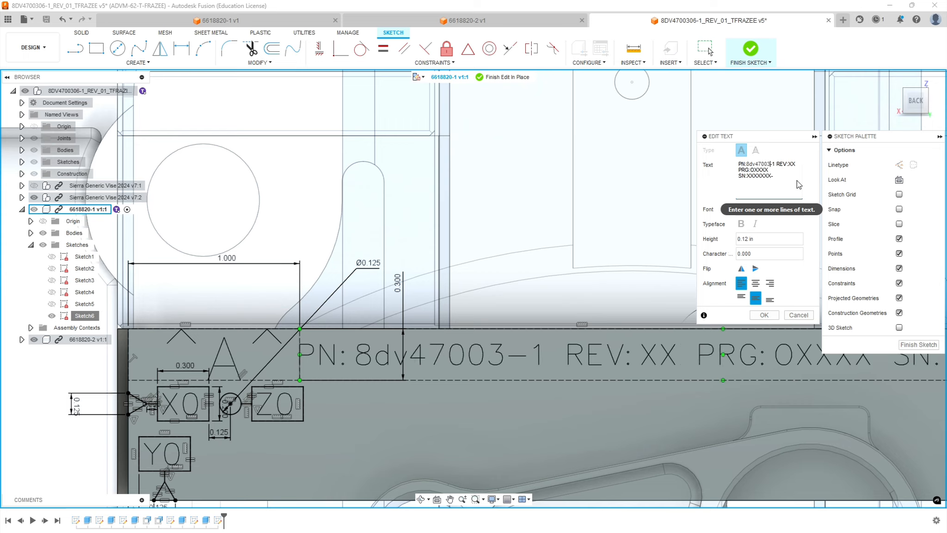
pyautogui.write('6')
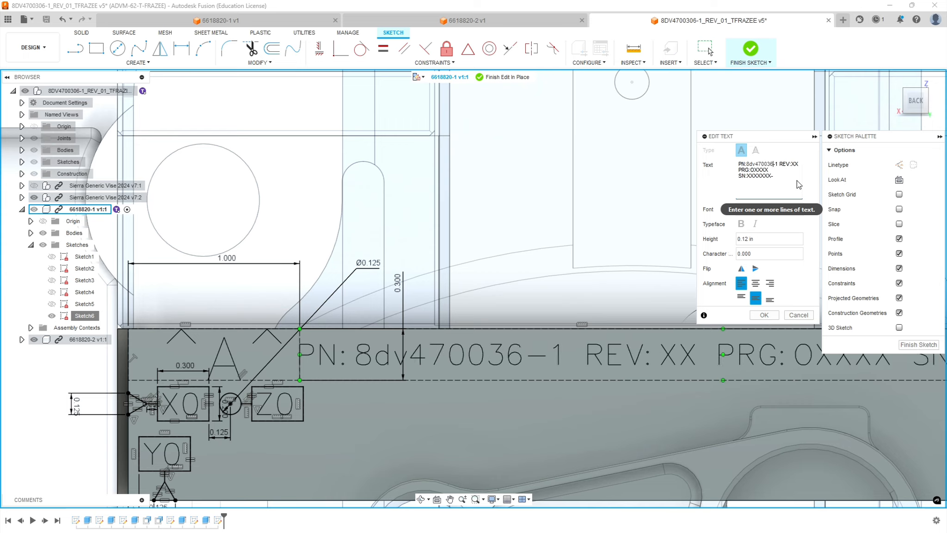
# Replace the lowercase dv in the sketch text's part number with uppercase DV.
pyautogui.click(404, 348)
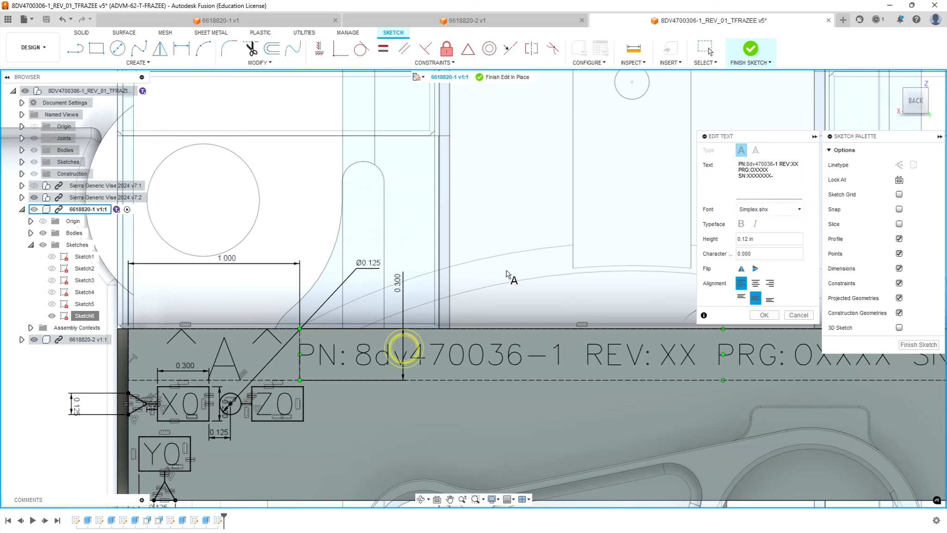
pyautogui.click(756, 165)
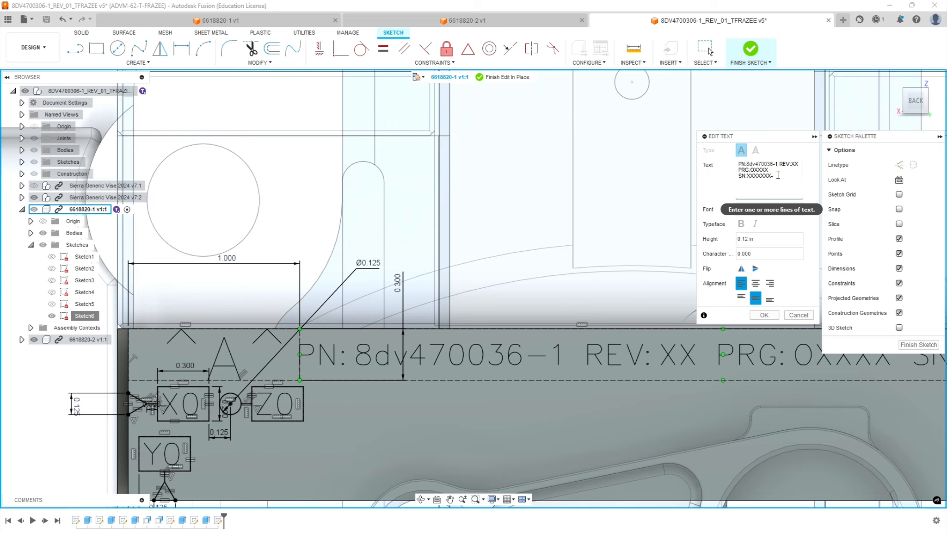
pyautogui.press('BackSpace')
pyautogui.press('BackSpace')
pyautogui.write('d')
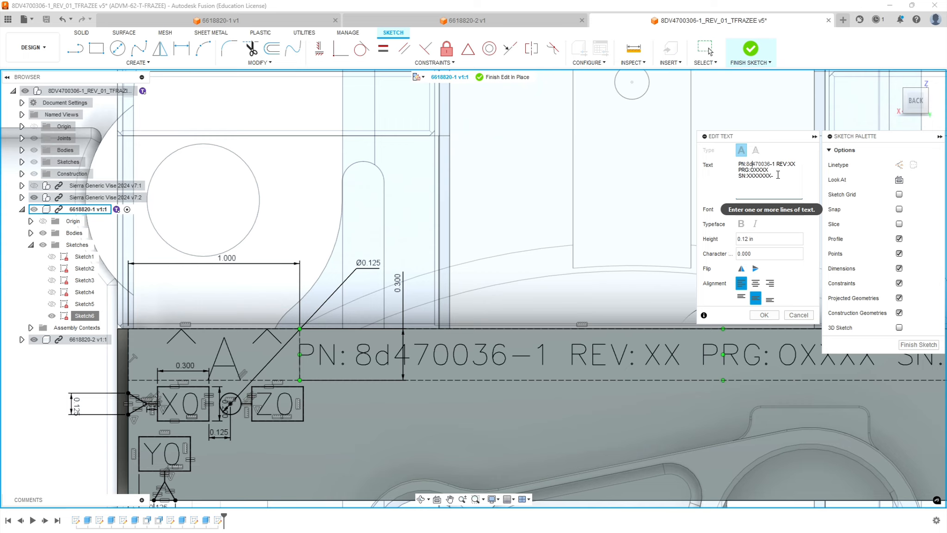
pyautogui.press('BackSpace')
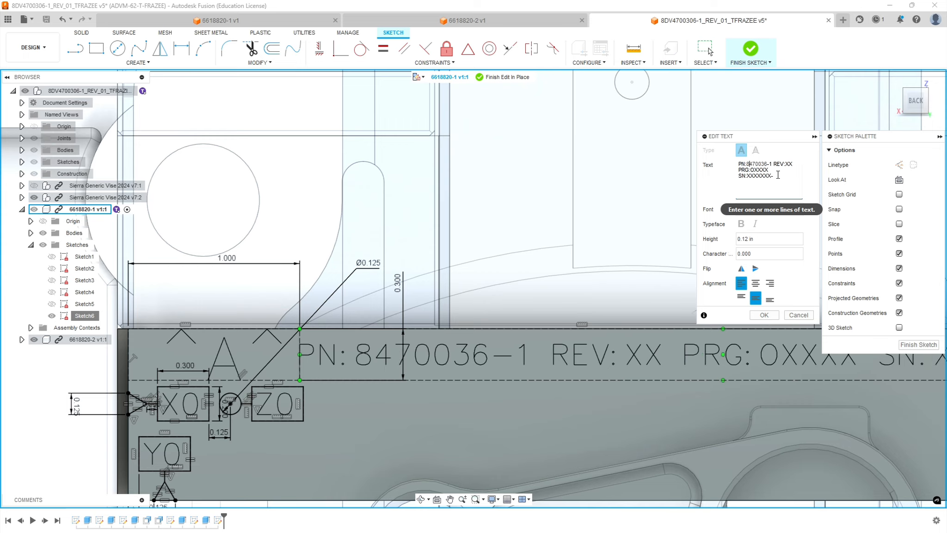
pyautogui.write('DV')
# Complete the PN, REV and PRG entries of the sketch text as PN:8DV4700306-1 REV:01 PRG:O30612.
pyautogui.click(798, 164)
pyautogui.moveTo(798, 164); pyautogui.dragTo(796, 163)
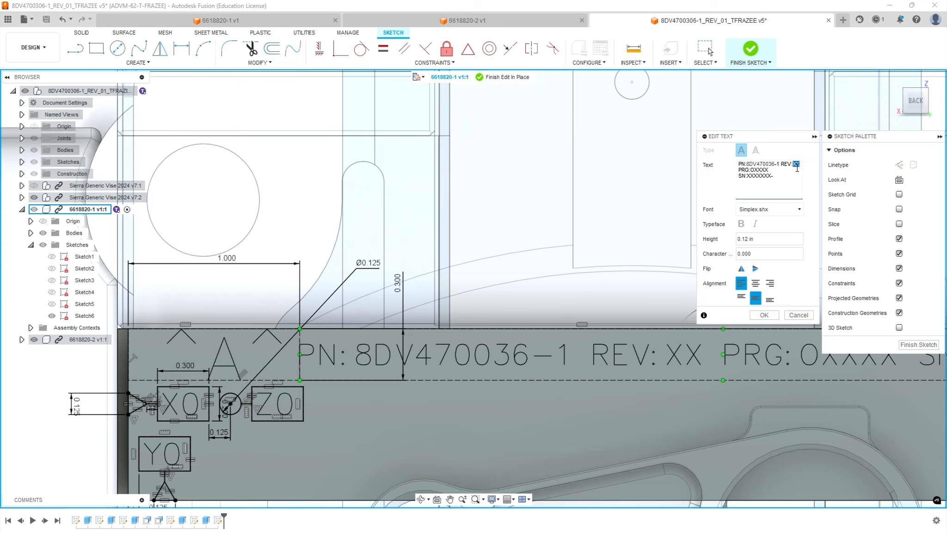
pyautogui.write('01')
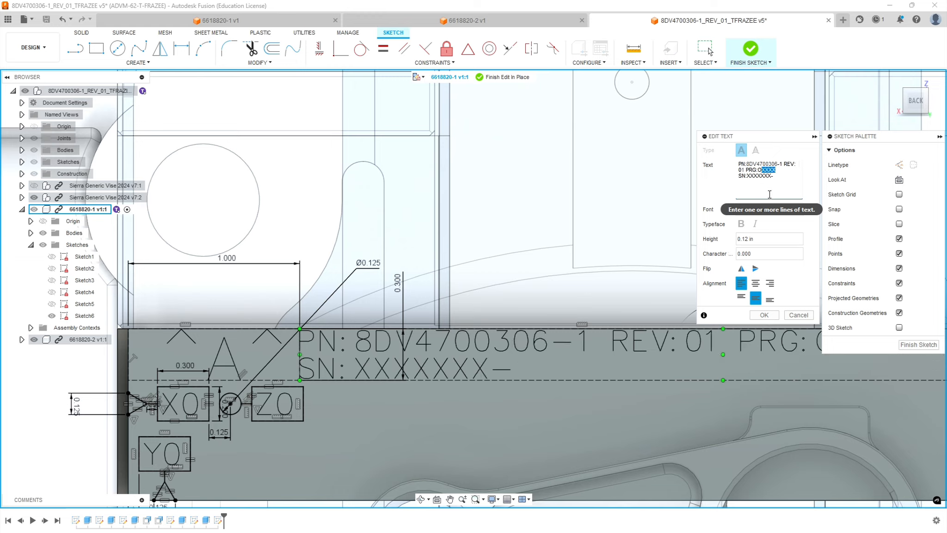
pyautogui.write('30')
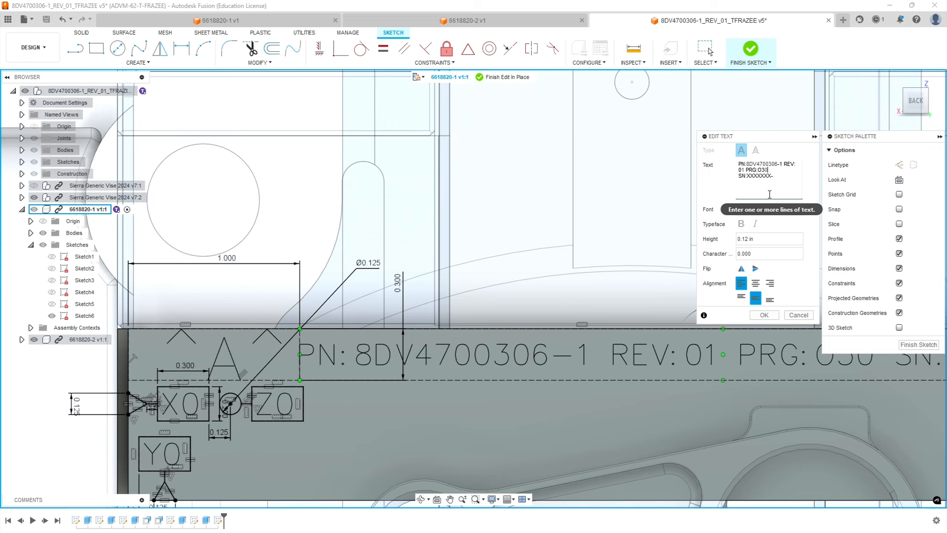
pyautogui.write('612')
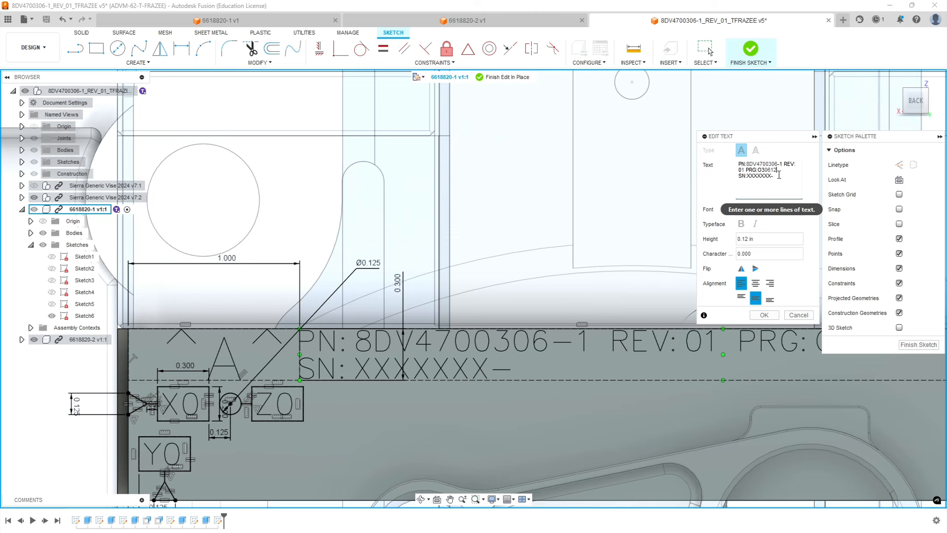
# Replace the SN placeholder with 99999, keeping the trailing dash, and finish the sketch.
pyautogui.moveTo(771, 179); pyautogui.dragTo(750, 177)
pyautogui.write('999999-')
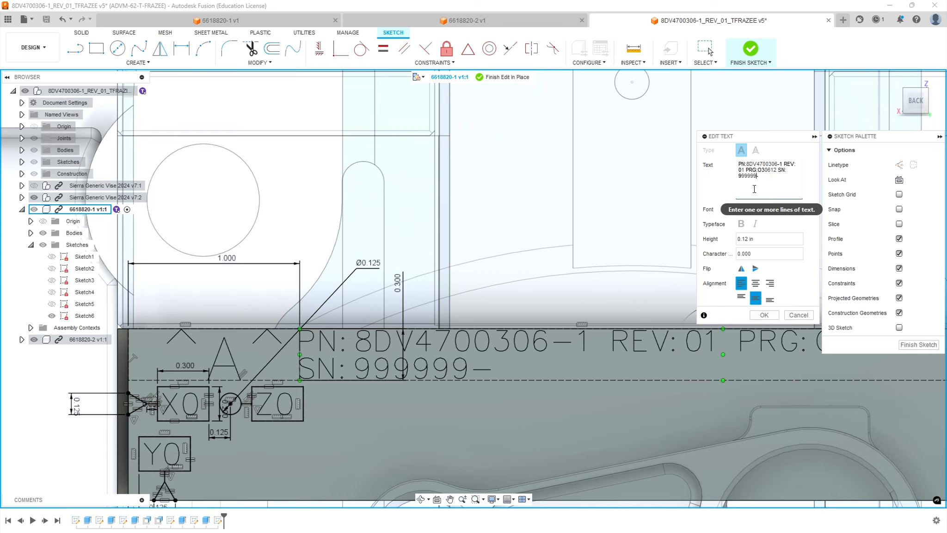
pyautogui.press('BackSpace')
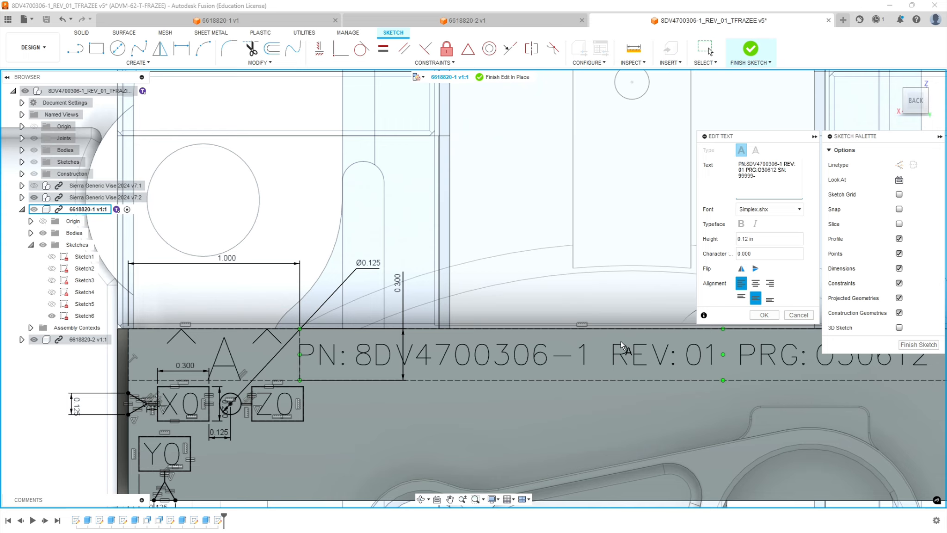
pyautogui.click(919, 345)
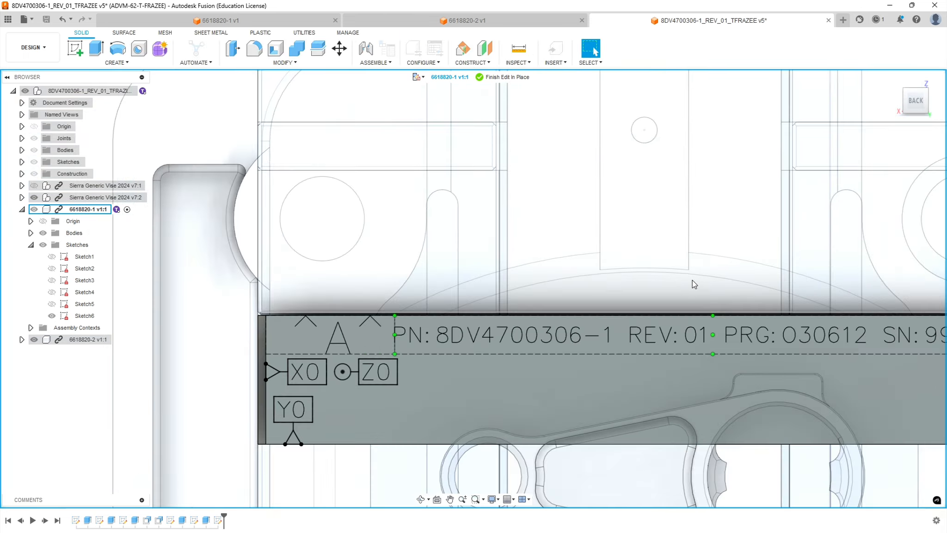
# Check the engraved line on the 6618820-1 jaw's top face and reopen Sketch6 for editing.
pyautogui.scroll(3, 835, 329)
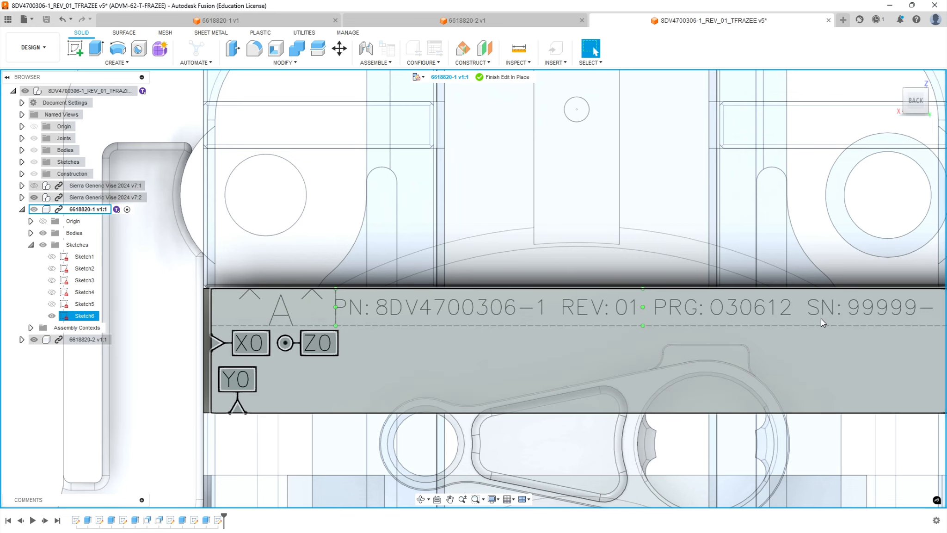
pyautogui.scroll(3, 896, 310)
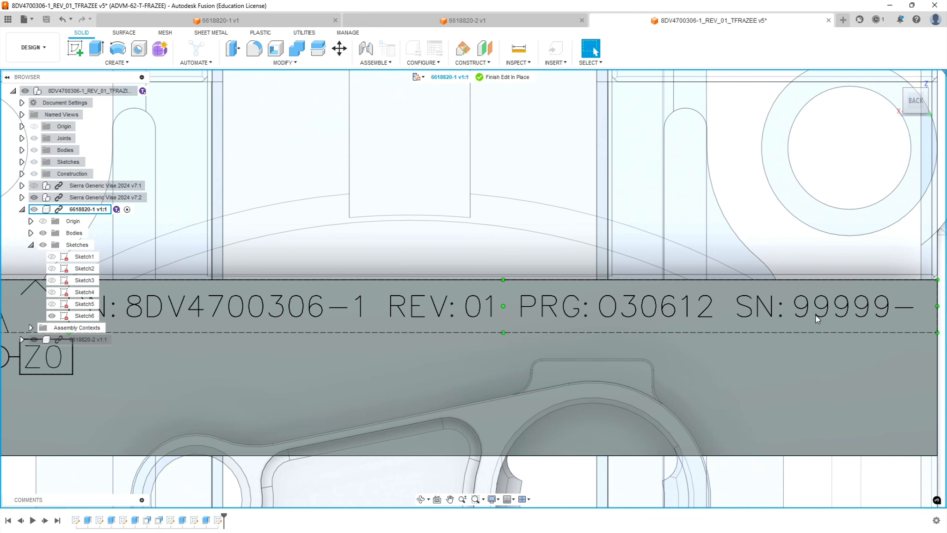
pyautogui.click(782, 316)
pyautogui.click(909, 308)
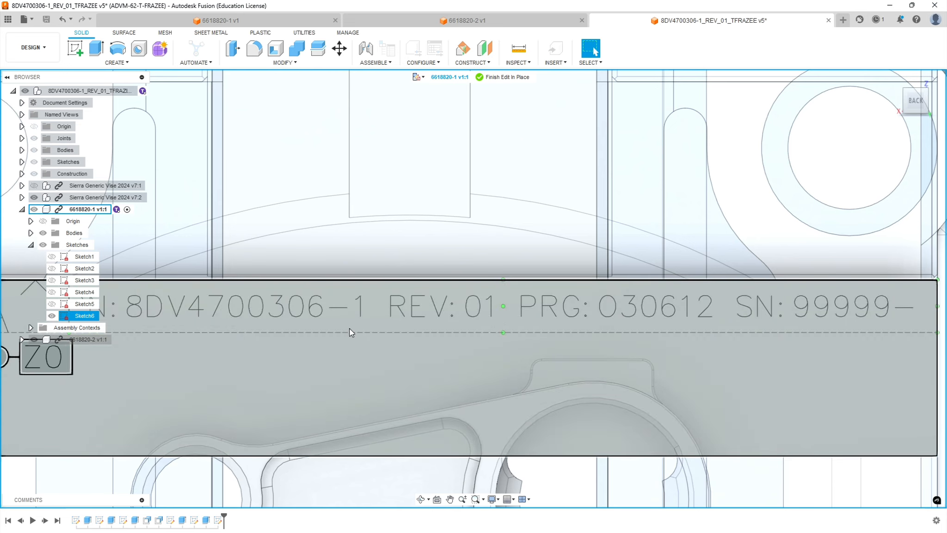
pyautogui.scroll(-10, 349, 328)
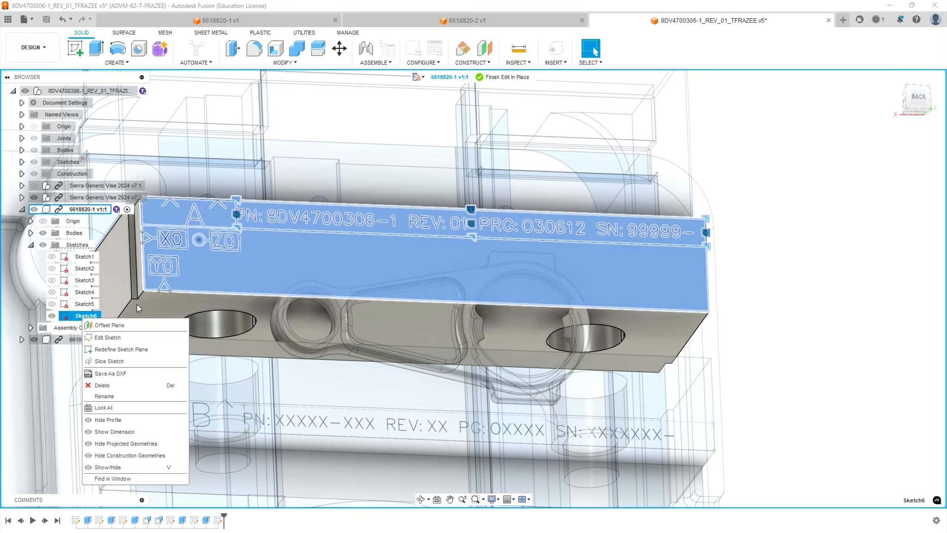
pyautogui.click(108, 337)
# Explode the Y0, X0 and Z0 label texts in Sketch6 into sketch curves.
pyautogui.scroll(10, 485, 110)
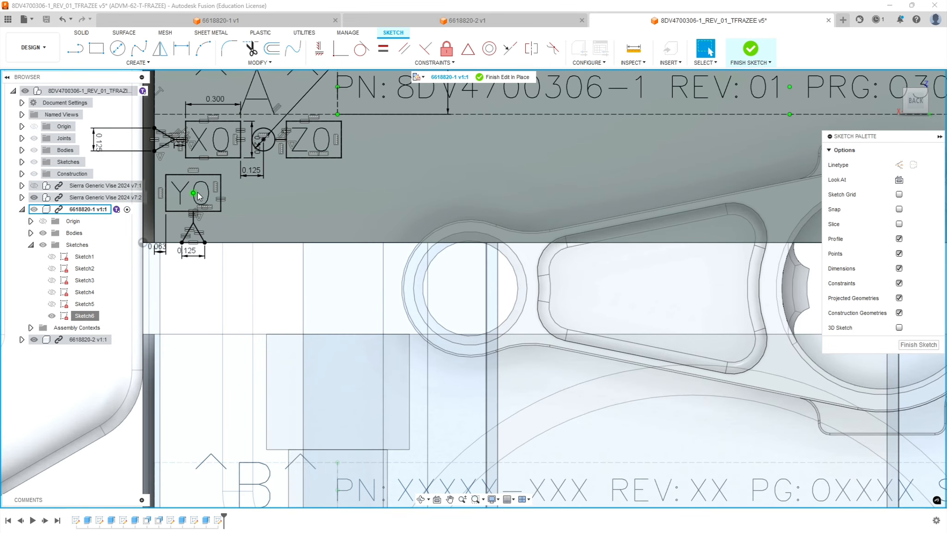
pyautogui.rightClick(197, 185)
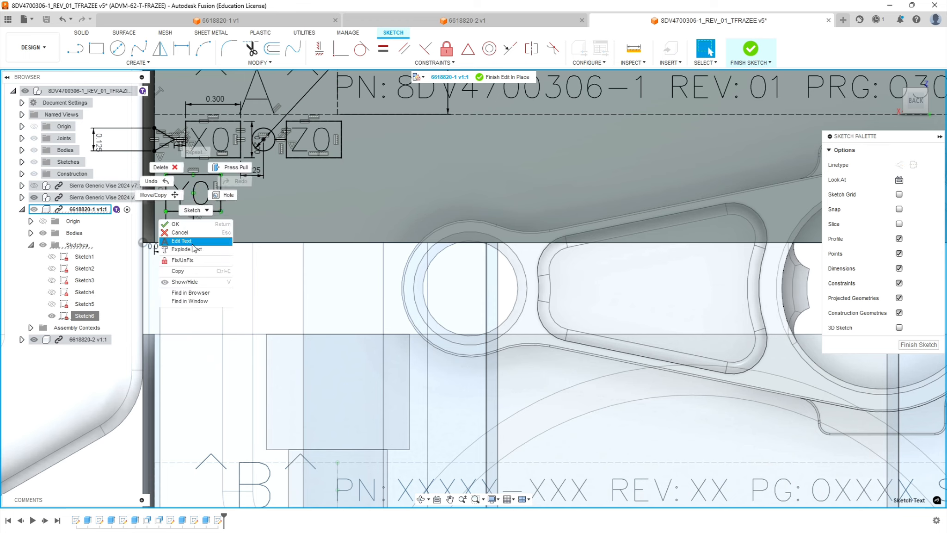
pyautogui.rightClick(227, 149)
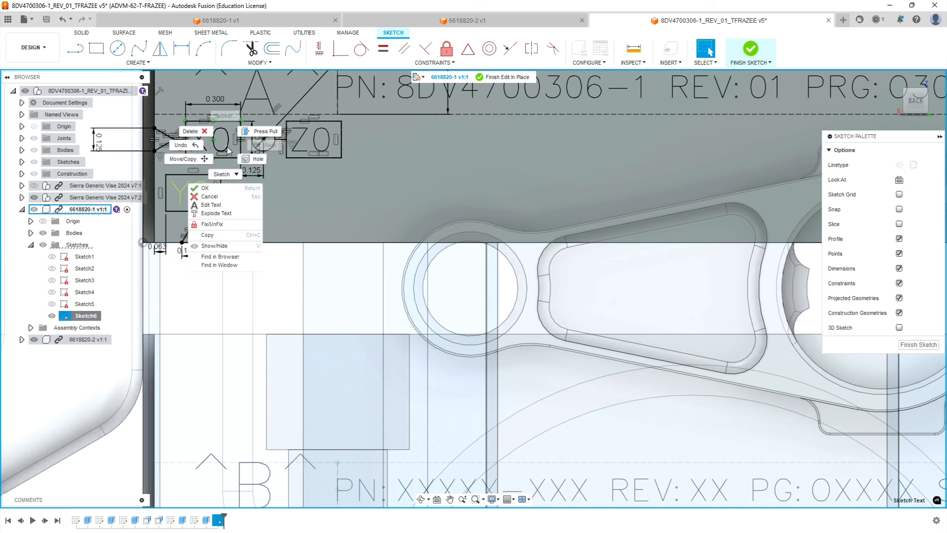
pyautogui.click(217, 212)
pyautogui.rightClick(329, 147)
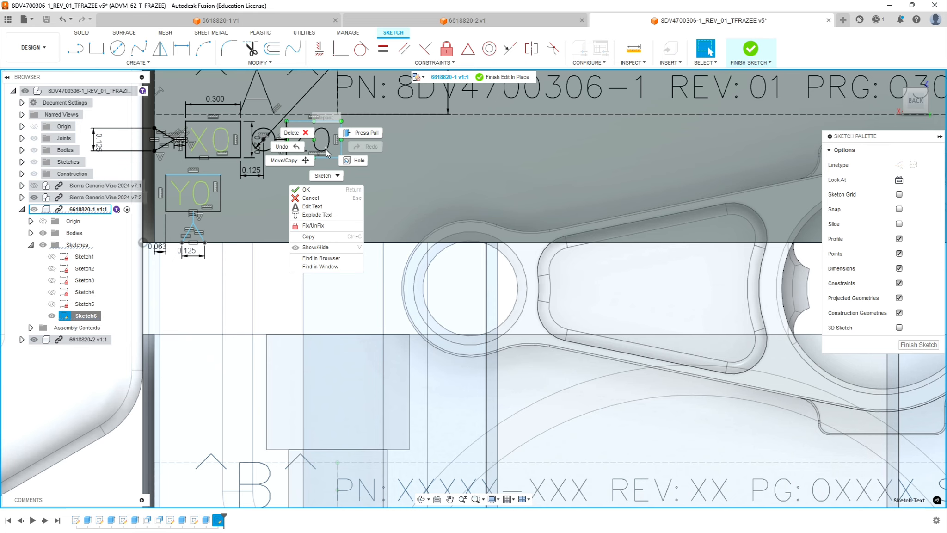
pyautogui.click(323, 214)
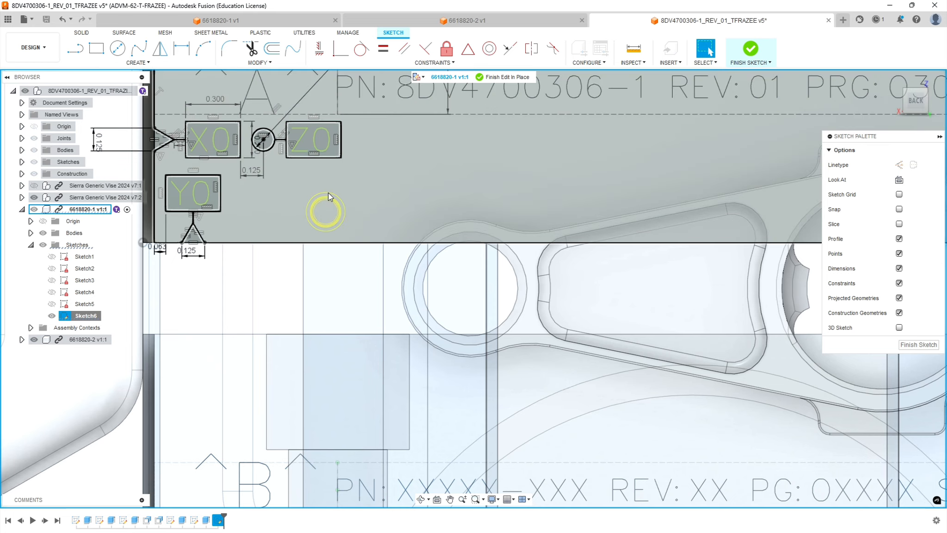
pyautogui.scroll(-3, 331, 195)
pyautogui.scroll(5, 300, 134)
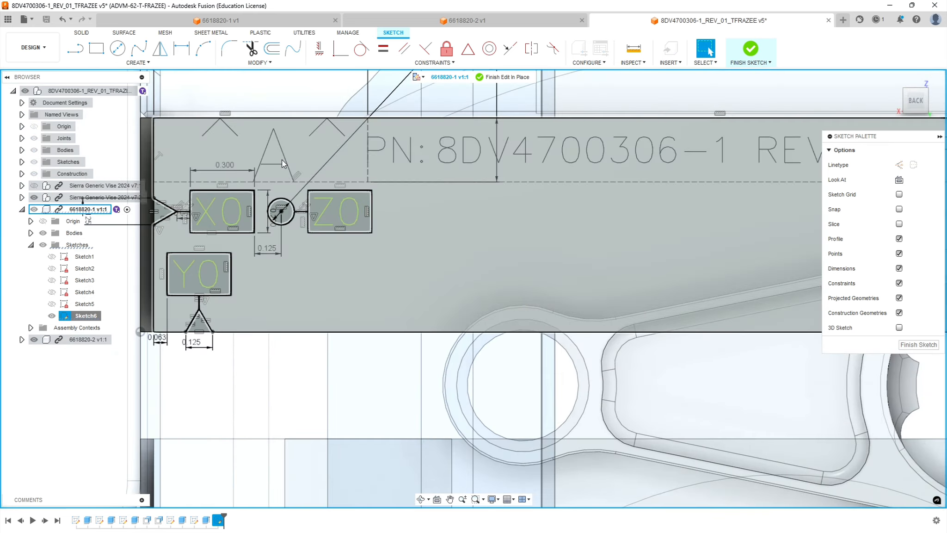
# Explode the A marking and the PN/REV/PRG/SN line into sketch curves, and finish the sketch.
pyautogui.click(393, 242)
pyautogui.press('Escape')
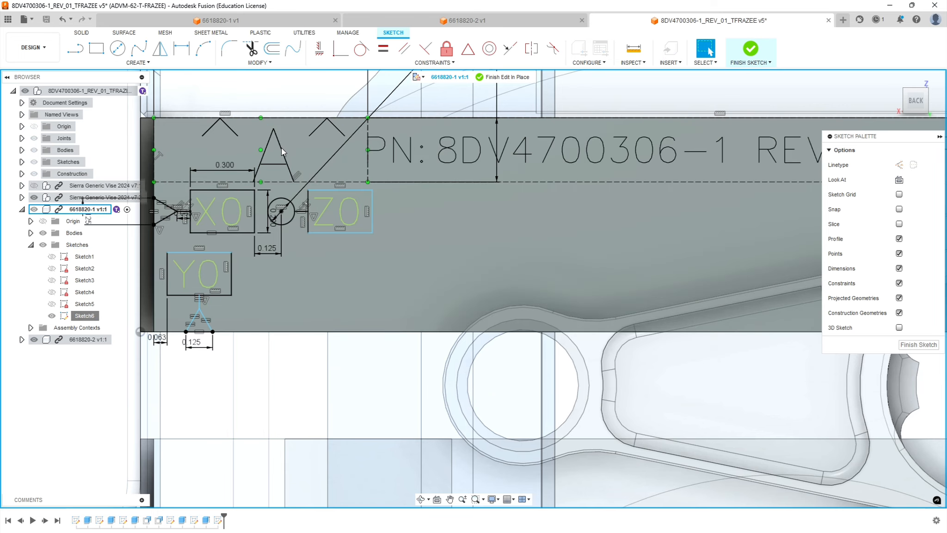
pyautogui.rightClick(281, 147)
pyautogui.click(277, 217)
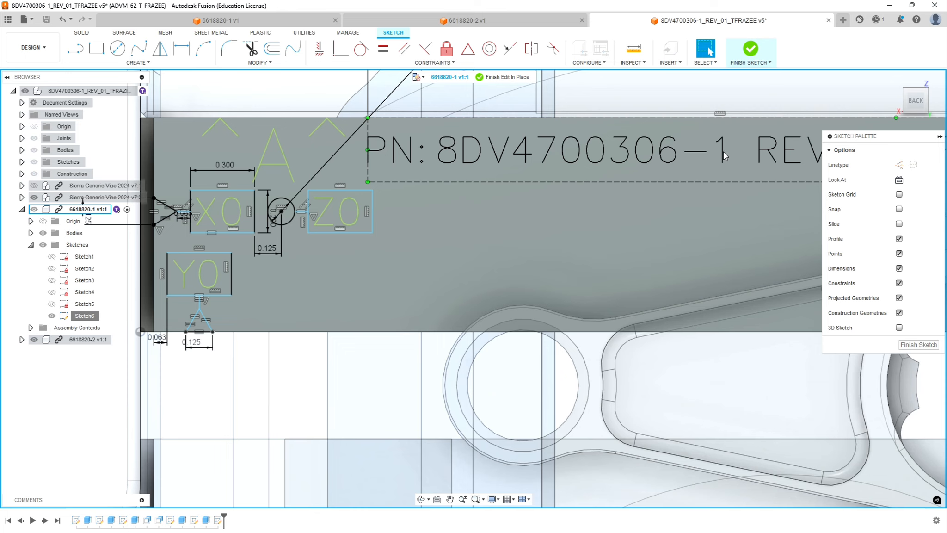
pyautogui.rightClick(724, 152)
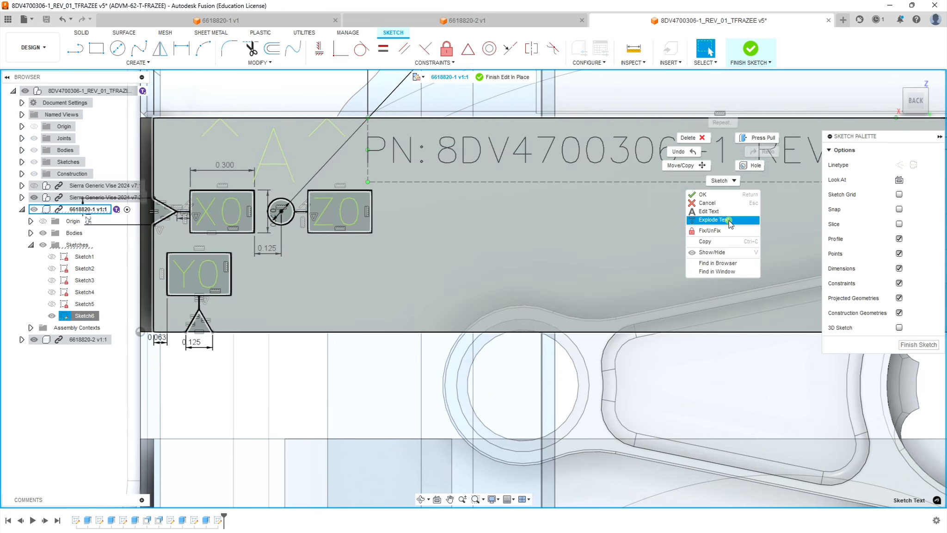
pyautogui.click(713, 219)
pyautogui.scroll(-10, 585, 199)
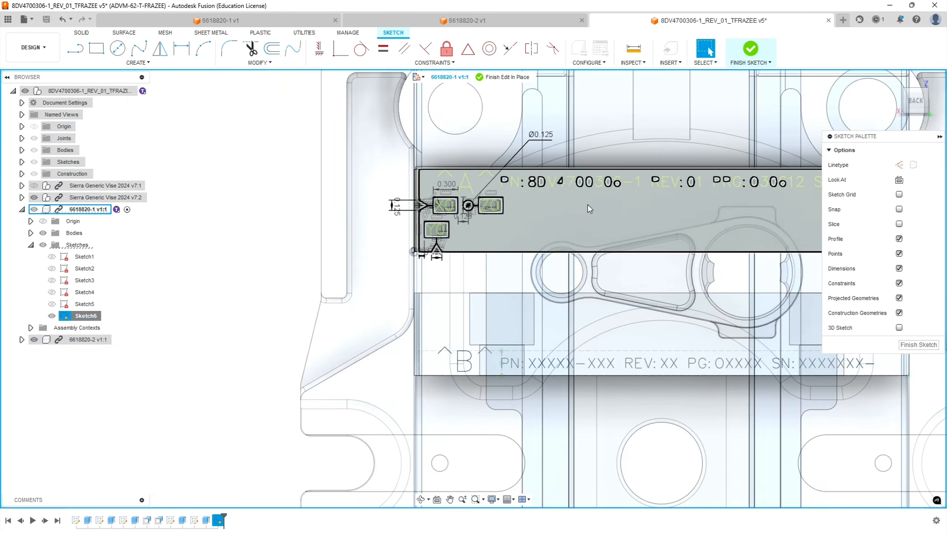
pyautogui.scroll(5, 706, 203)
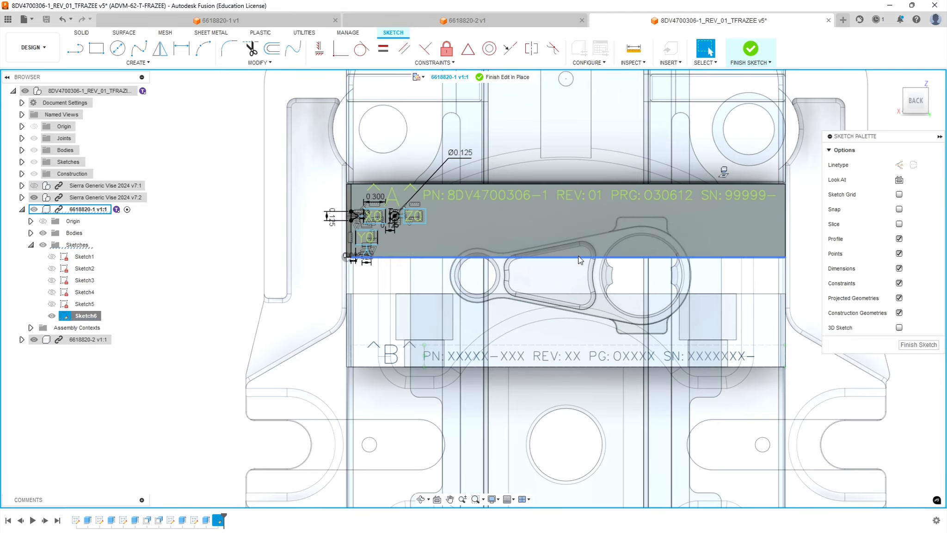
pyautogui.click(925, 344)
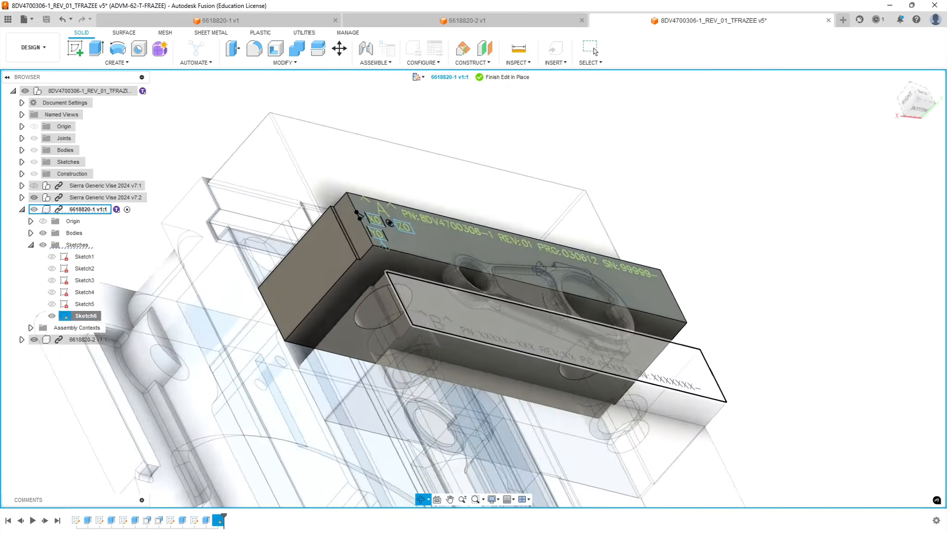
# Collapse the 6618820-1 component, expand the 6618820-2 jaw's sketches and select its Sketch6.
pyautogui.keyDown('shift'); pyautogui.moveTo(540, 267); pyautogui.dragTo(495, 346, button='middle'); pyautogui.keyUp('shift')
pyautogui.scroll(3, 495, 347)
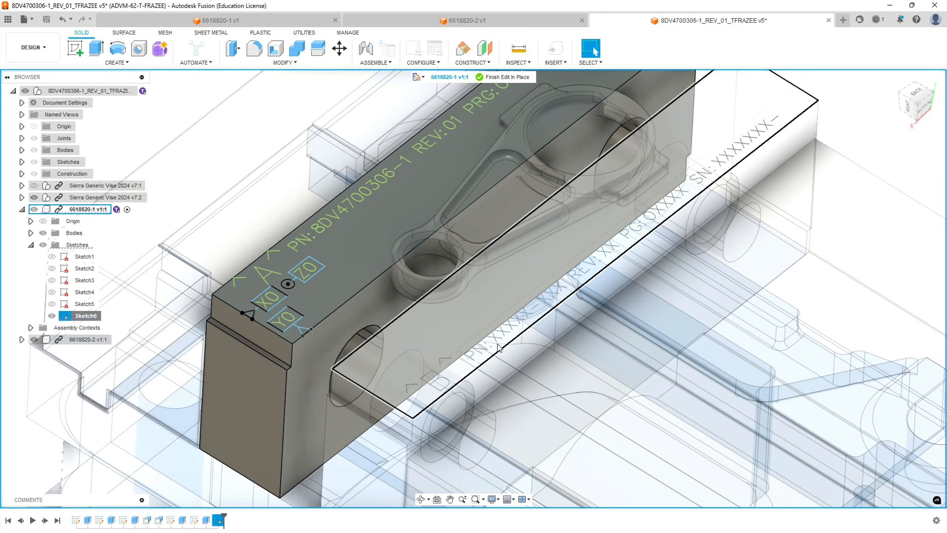
pyautogui.click(498, 348)
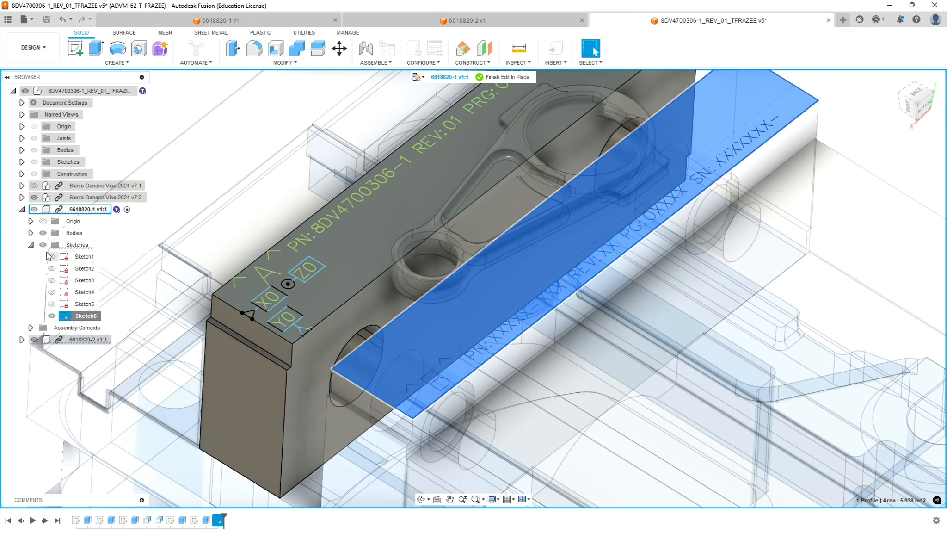
pyautogui.click(31, 245)
pyautogui.click(22, 209)
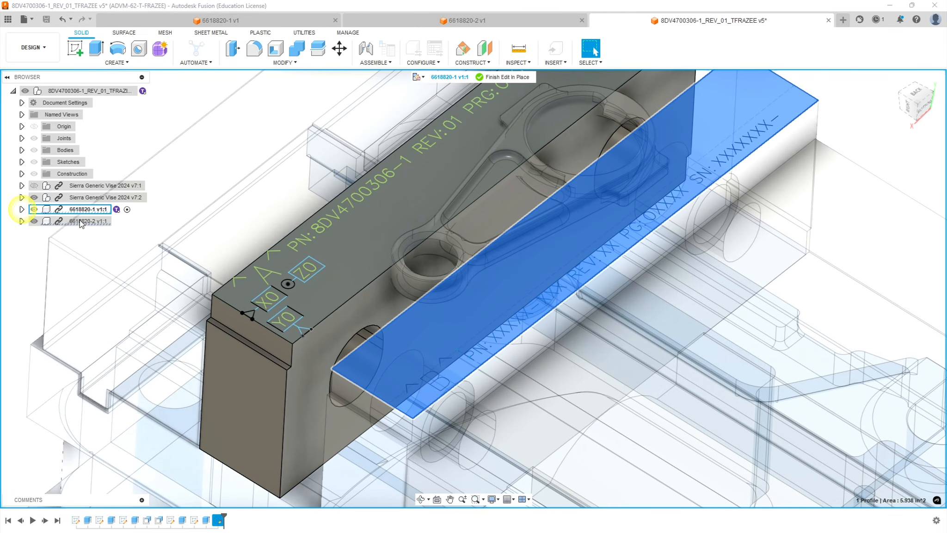
pyautogui.click(21, 221)
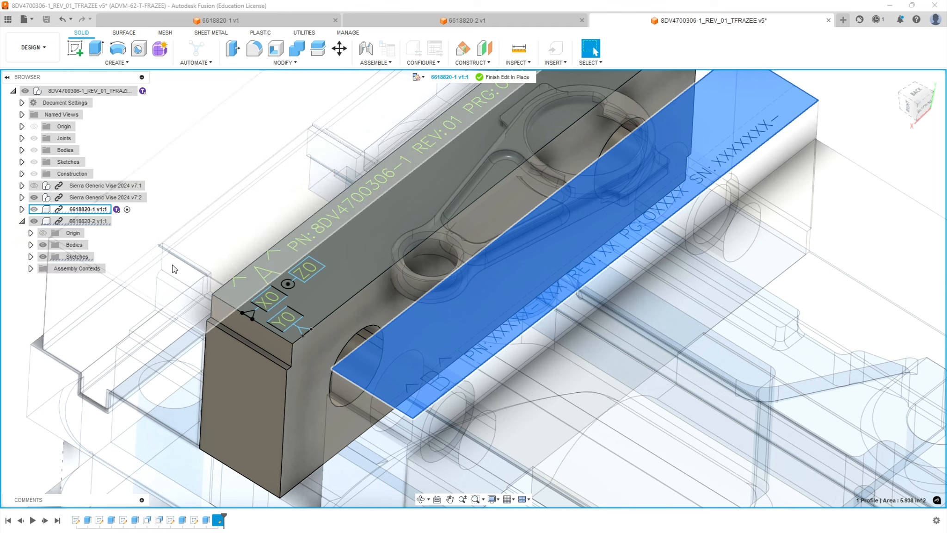
pyautogui.click(31, 256)
pyautogui.rightClick(77, 329)
pyautogui.click(72, 329)
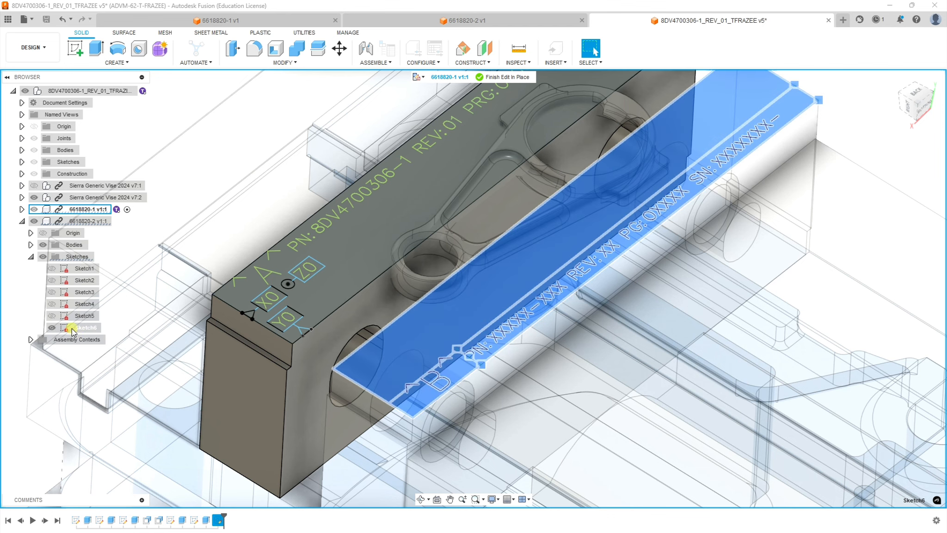
# Finish editing the 6618820-1 jaw in place and start editing the 6618820-2 jaw in place.
pyautogui.click(504, 77)
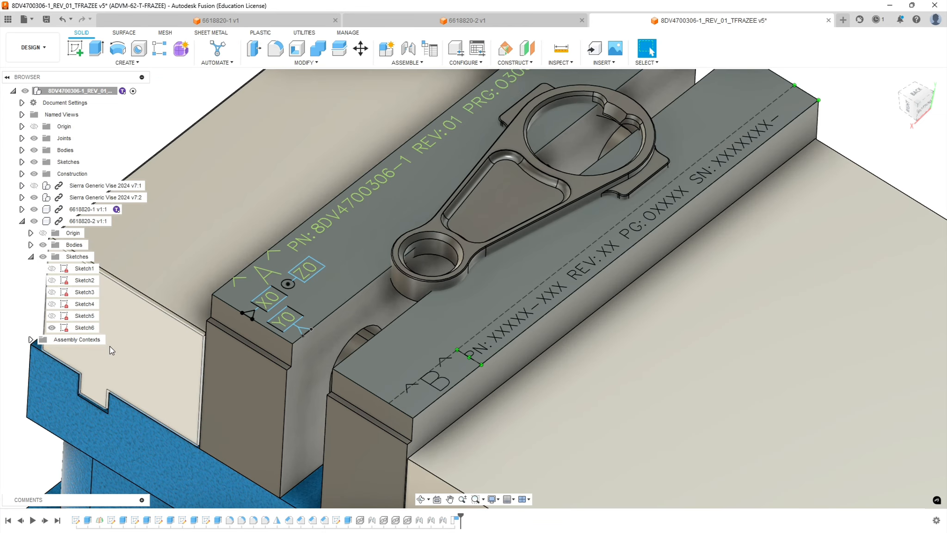
pyautogui.rightClick(92, 329)
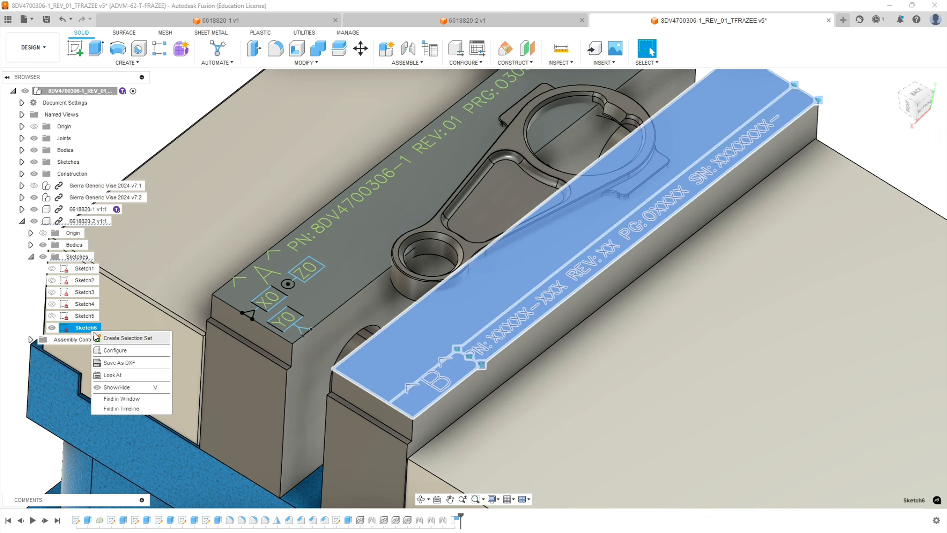
pyautogui.click(78, 329)
pyautogui.click(79, 257)
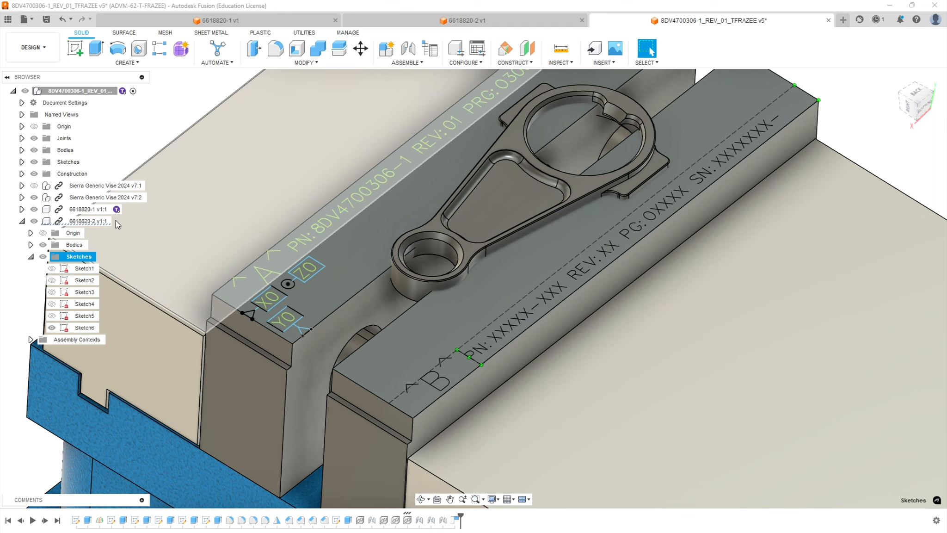
pyautogui.click(115, 221)
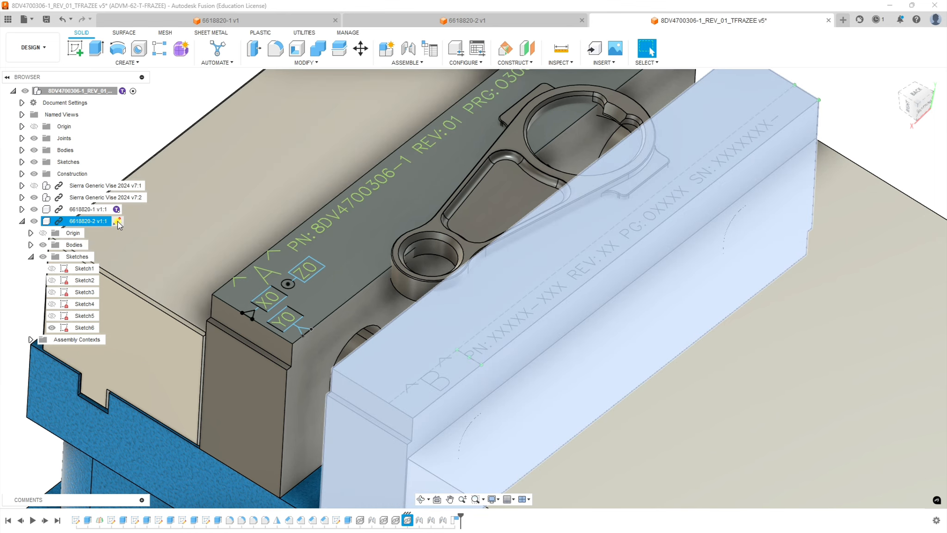
pyautogui.click(118, 222)
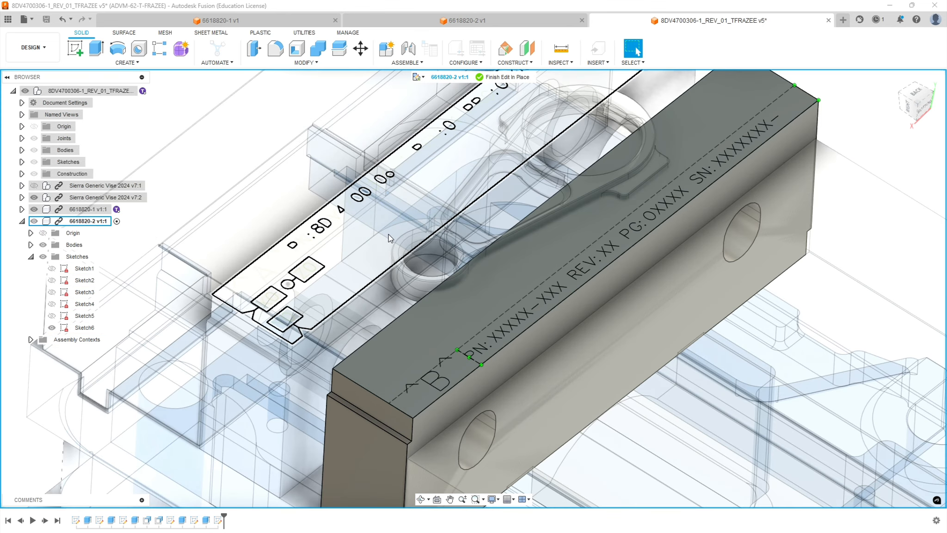
# Set the in-place edit of the 6618820-2 jaw to non-associative and open its Sketch6 for editing.
pyautogui.click(116, 221)
pyautogui.click(419, 77)
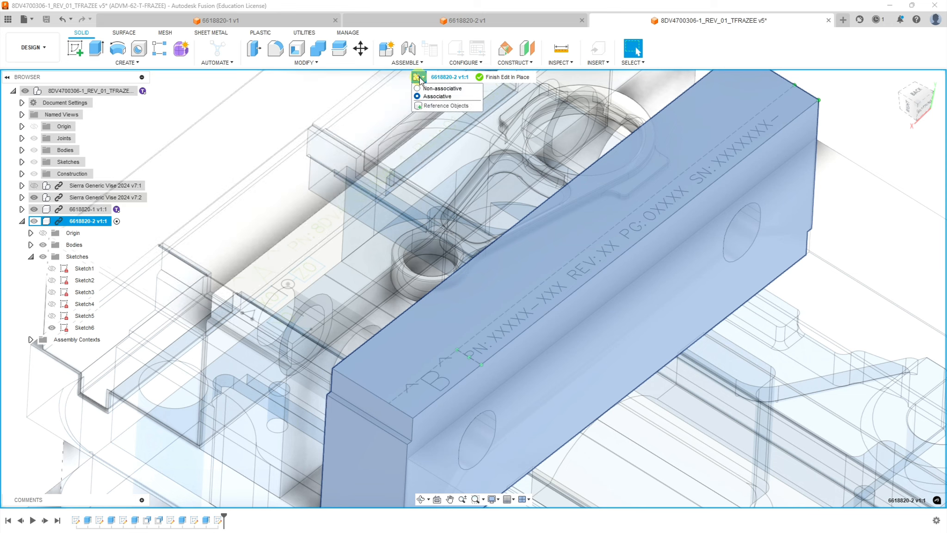
pyautogui.click(418, 92)
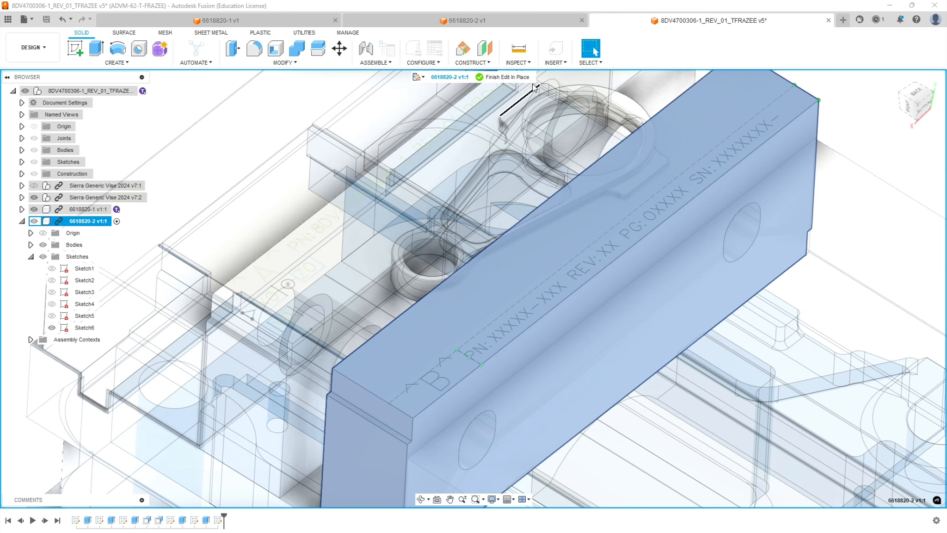
pyautogui.click(64, 327)
pyautogui.rightClick(63, 325)
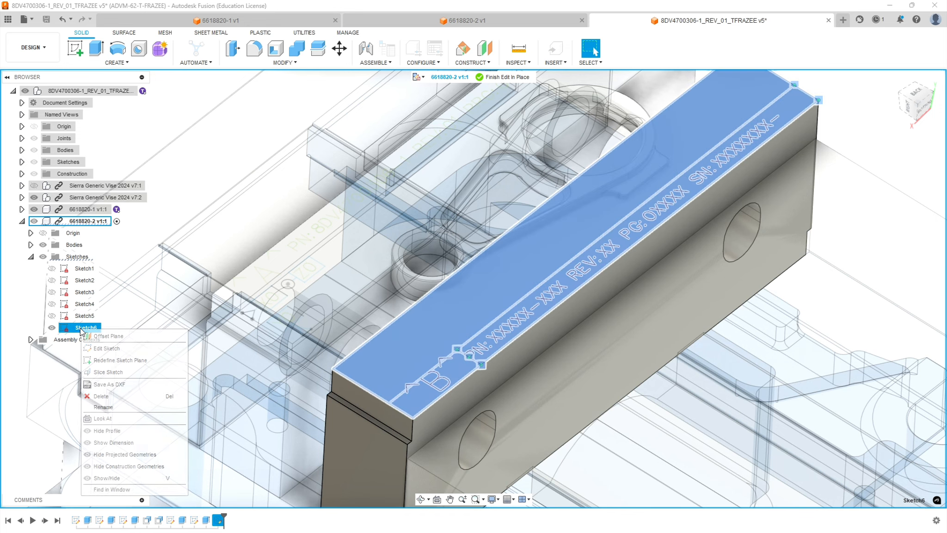
pyautogui.click(99, 350)
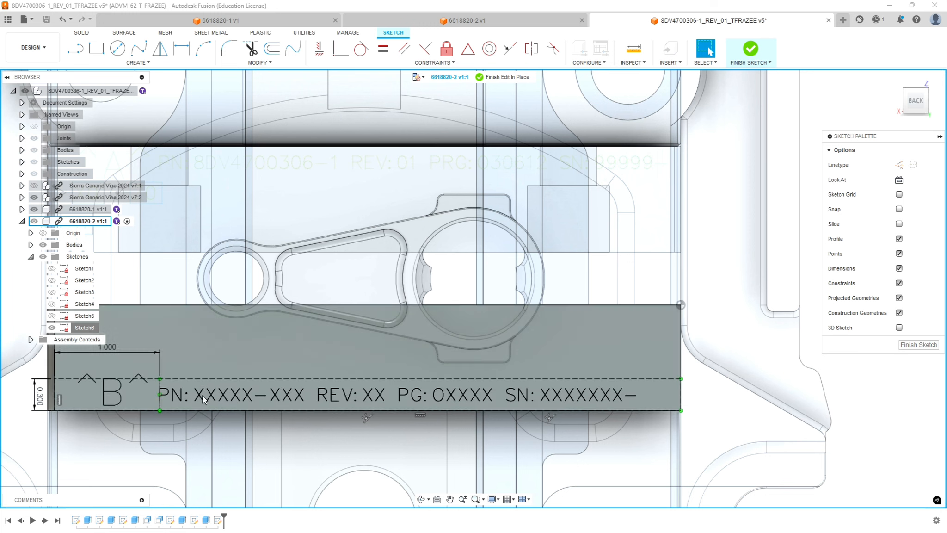
# Open the PN/REV/PG/SN text beside the B marking for editing and set the part number's suffix to 1.
pyautogui.click(204, 396)
pyautogui.doubleClick(212, 398)
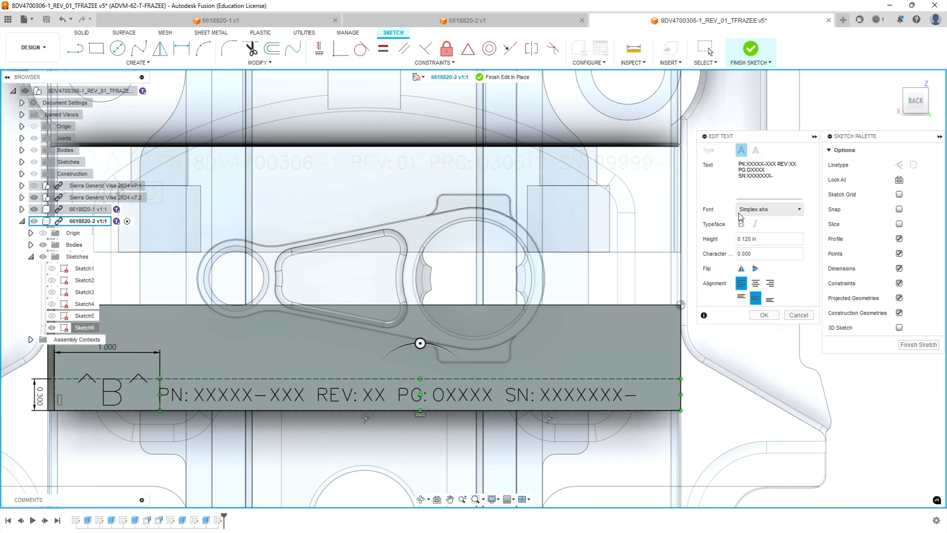
pyautogui.click(763, 161)
pyautogui.moveTo(765, 164); pyautogui.dragTo(747, 165)
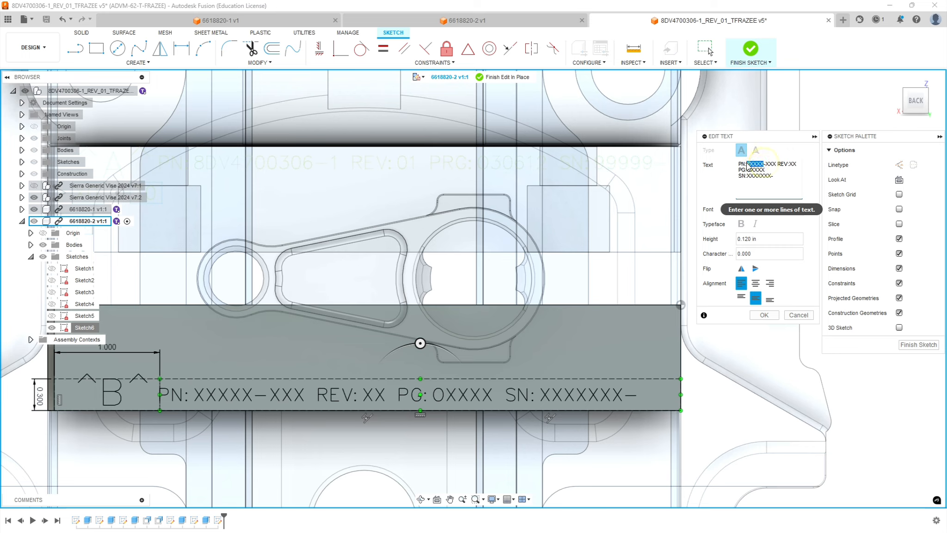
pyautogui.doubleClick(771, 164)
pyautogui.write('1')
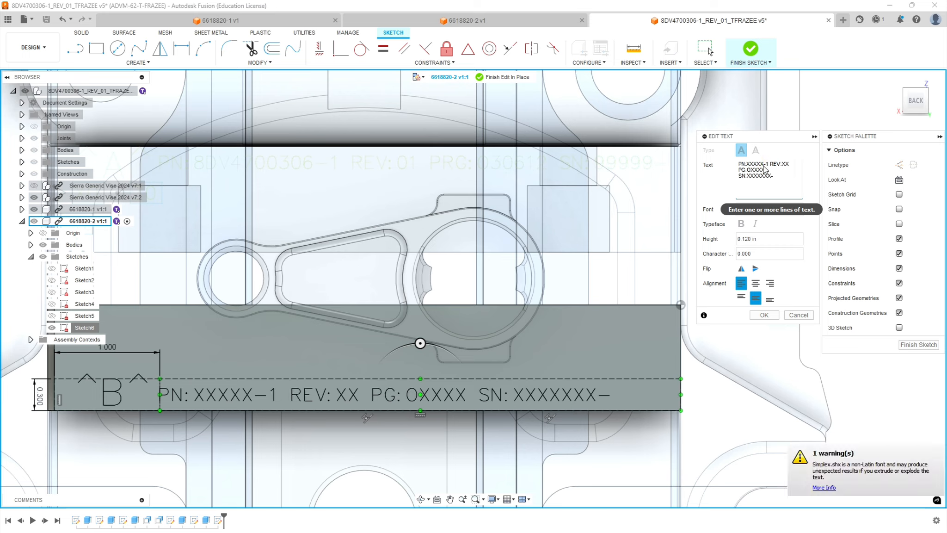
# Replace the part number's XXXXX placeholder with 8DV4700306 in the identification text.
pyautogui.moveTo(763, 165); pyautogui.dragTo(756, 167)
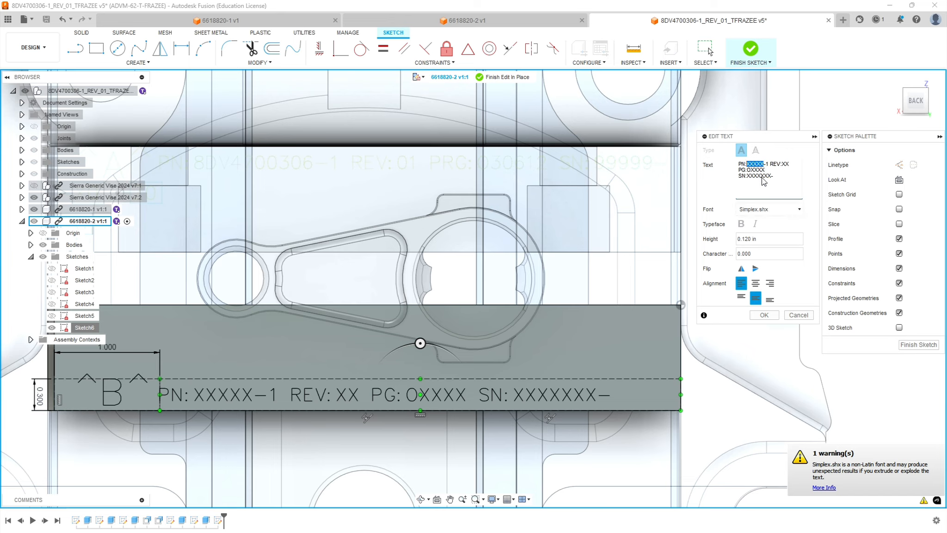
pyautogui.press('BackSpace')
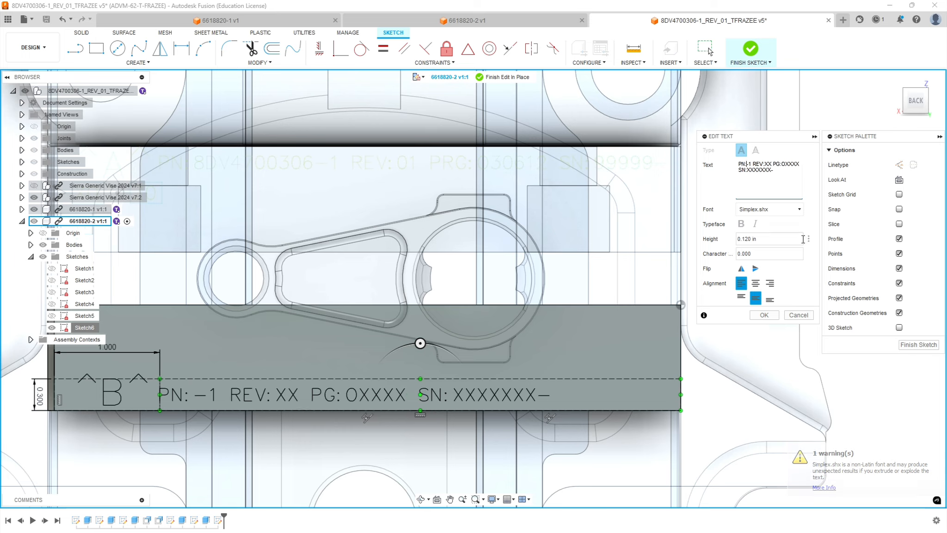
pyautogui.write('8')
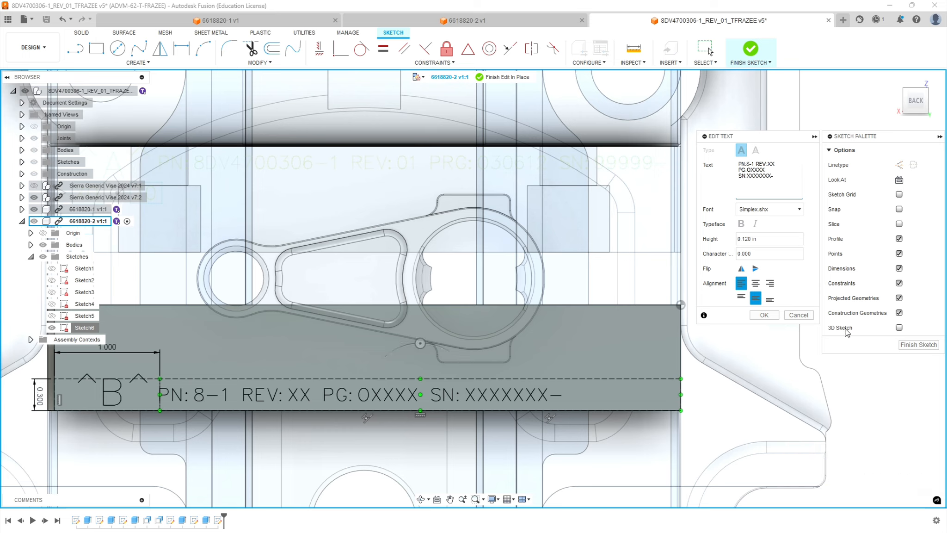
pyautogui.write('DV470036')
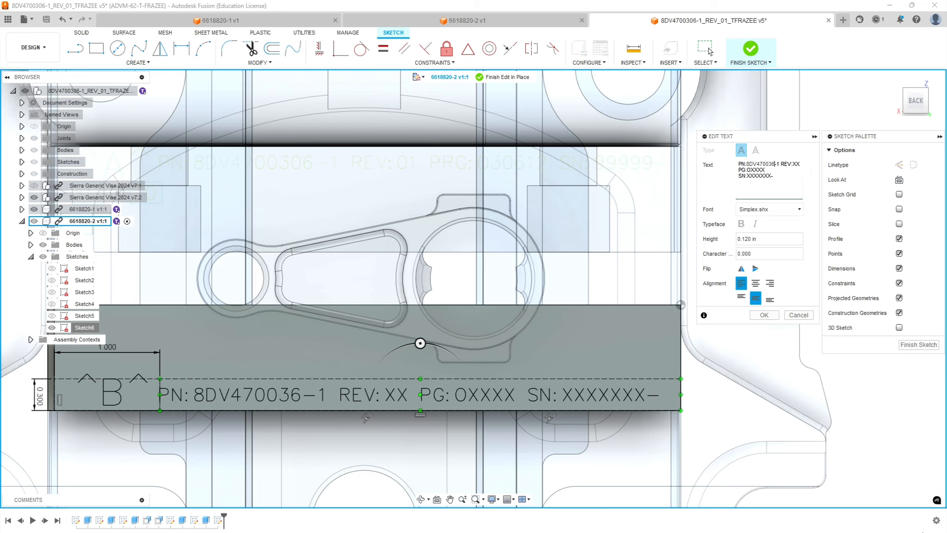
pyautogui.write('0')
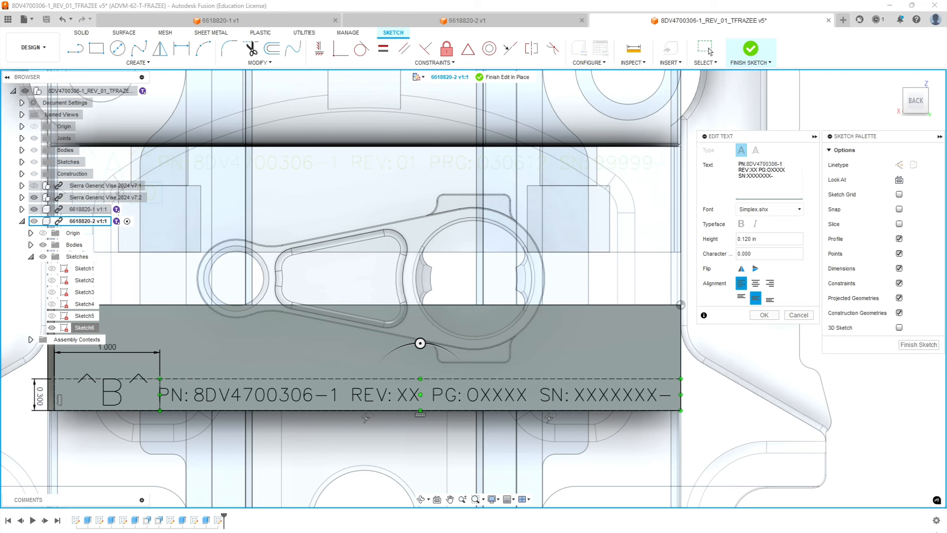
# Set the revision to 01 and the program number to O30612 in the identification text.
pyautogui.doubleClick(755, 169)
pyautogui.moveTo(756, 170); pyautogui.dragTo(752, 170)
pyautogui.write('01')
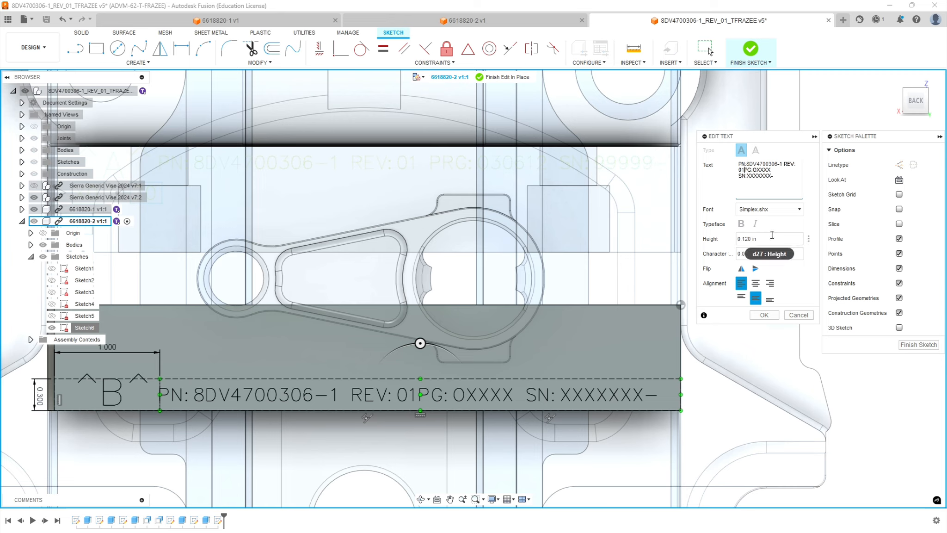
pyautogui.moveTo(771, 169); pyautogui.dragTo(759, 170)
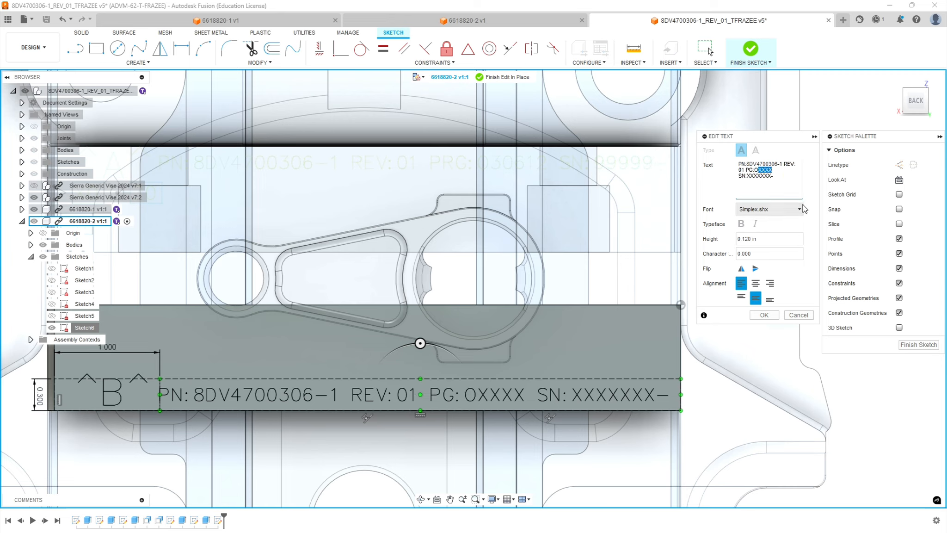
pyautogui.write('306')
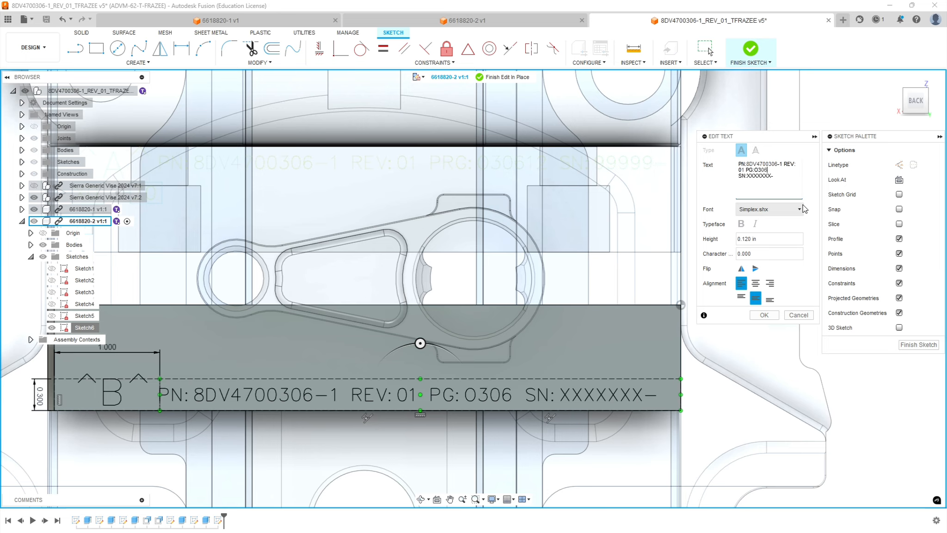
pyautogui.write('1')
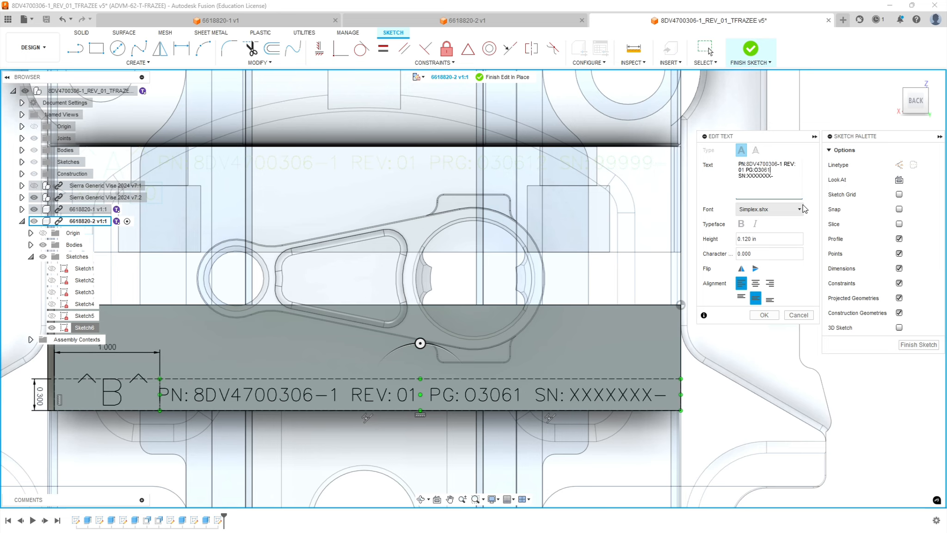
pyautogui.write('2')
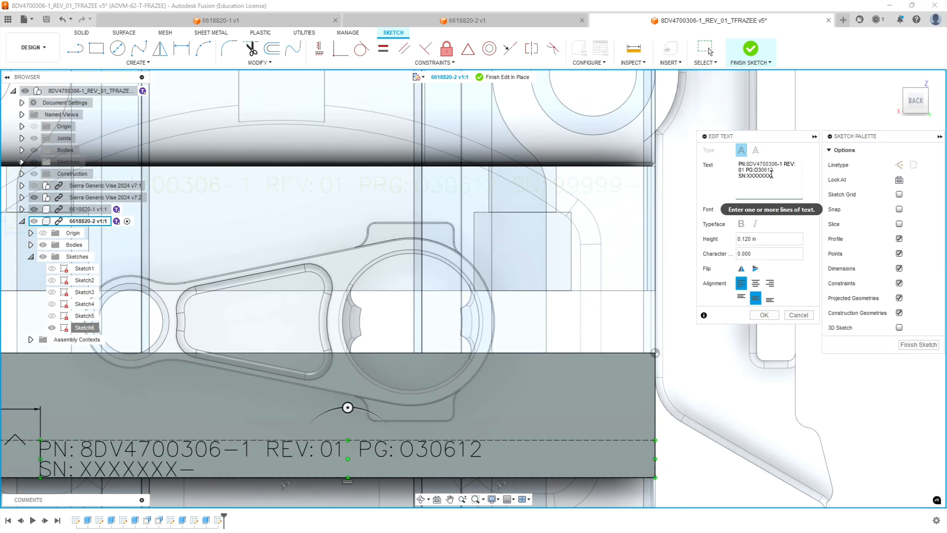
# Replace the serial number placeholder with 99999- and apply the edited identification text.
pyautogui.moveTo(772, 176); pyautogui.dragTo(749, 178)
pyautogui.click(752, 196)
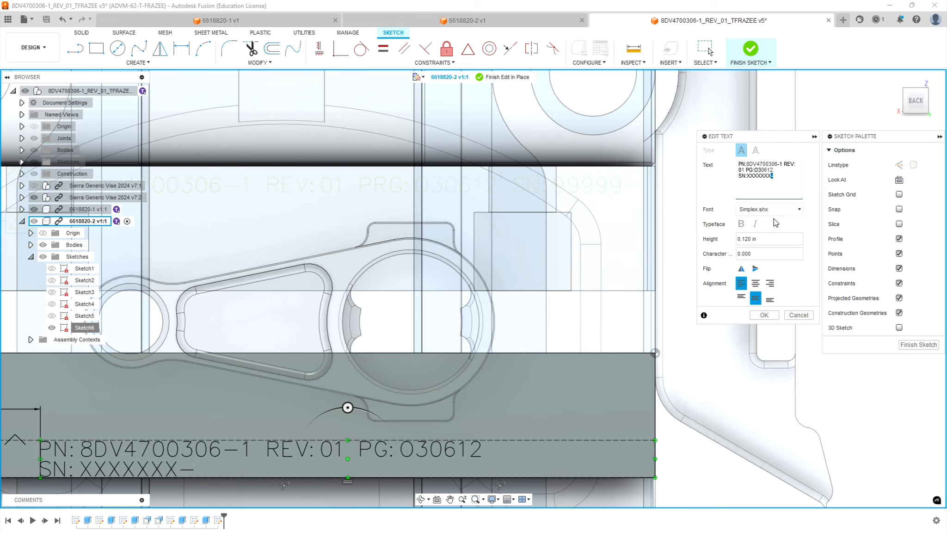
pyautogui.write('9999')
pyautogui.press('BackSpace')
pyautogui.press('BackSpace')
pyautogui.press('BackSpace')
pyautogui.press('BackSpace')
pyautogui.press('BackSpace')
pyautogui.press('BackSpace')
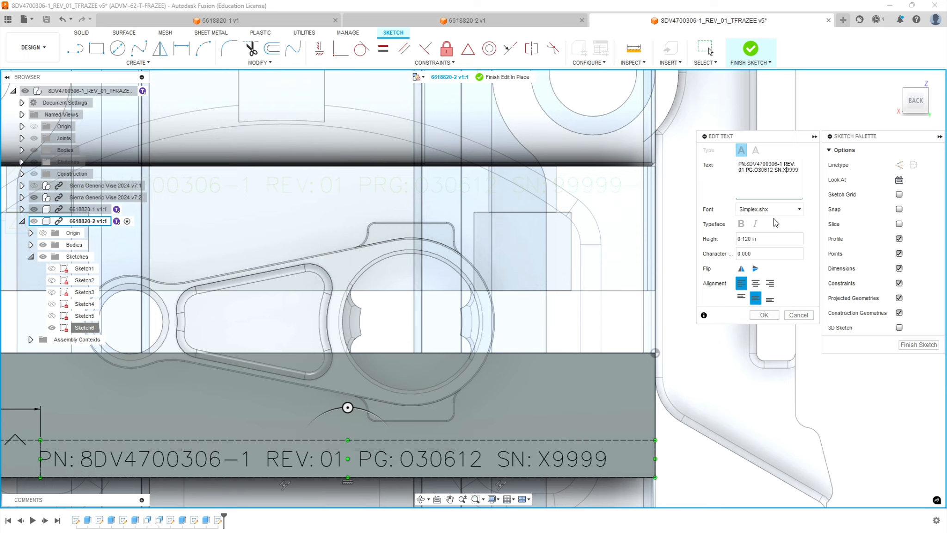
pyautogui.press('BackSpace')
pyautogui.write('9-')
pyautogui.click(764, 315)
# Explode the B marking and the PN/REV/PG/SN line into sketch curves, and finish the sketch.
pyautogui.scroll(-3, 407, 347)
pyautogui.scroll(-2, 295, 349)
pyautogui.scroll(4, 171, 407)
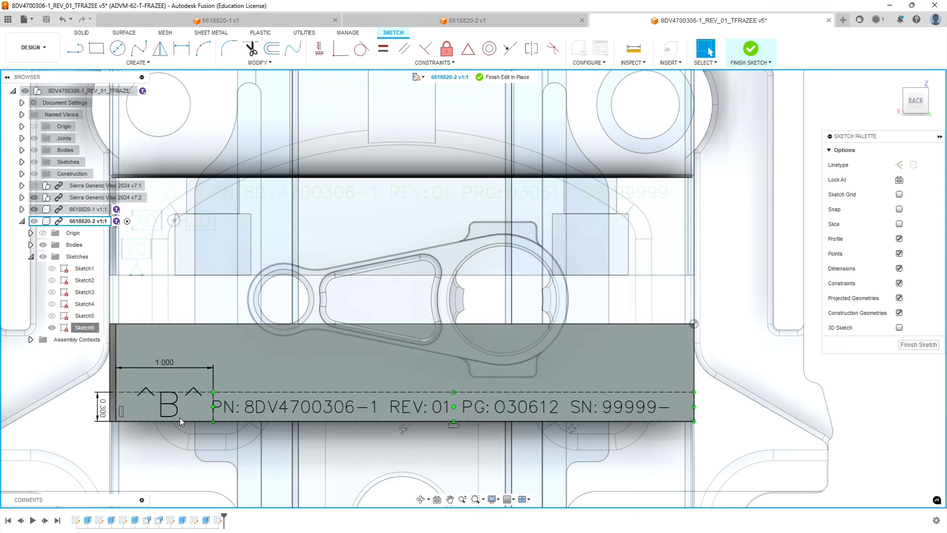
pyautogui.rightClick(174, 410)
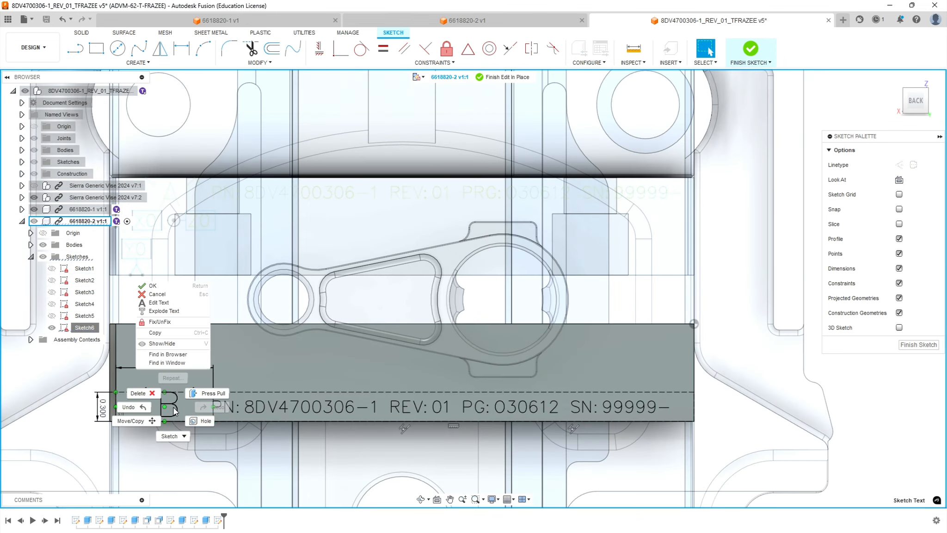
pyautogui.click(184, 309)
pyautogui.rightClick(235, 408)
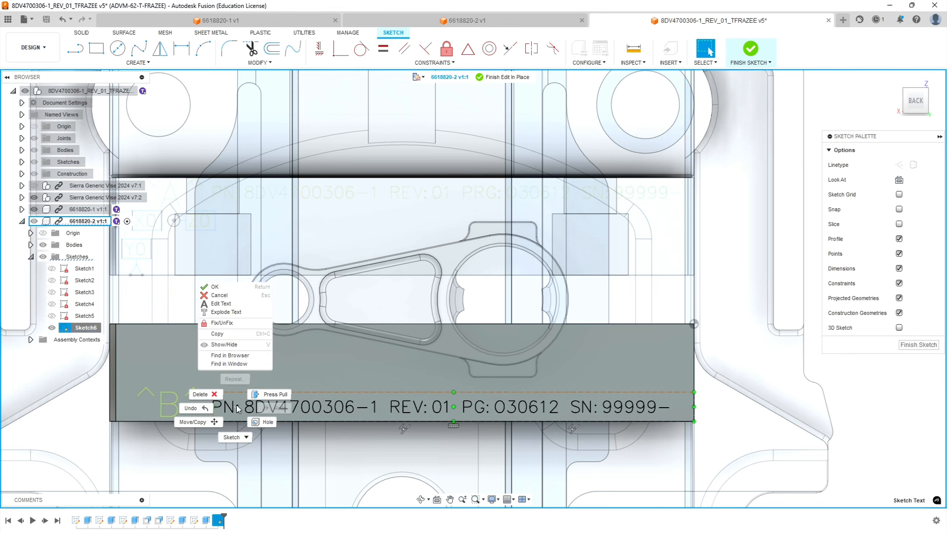
pyautogui.click(232, 312)
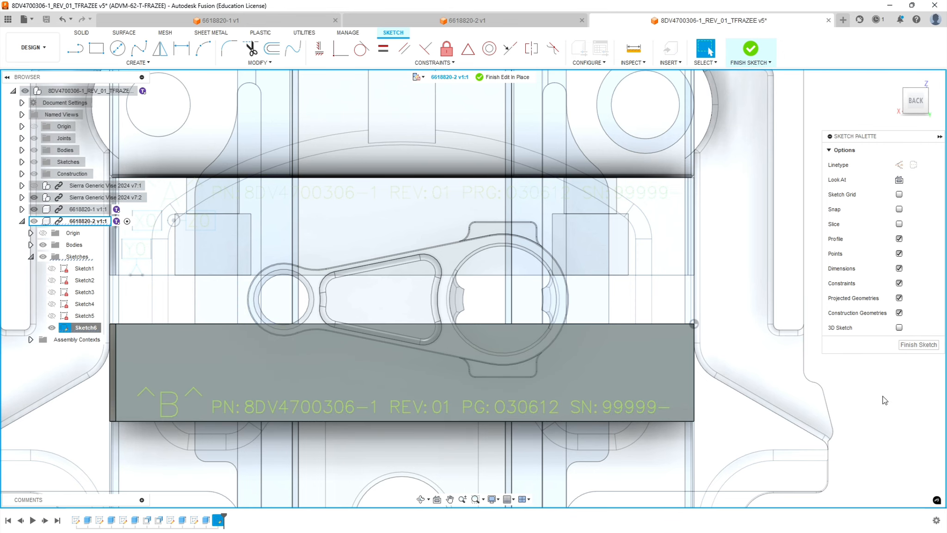
pyautogui.click(930, 346)
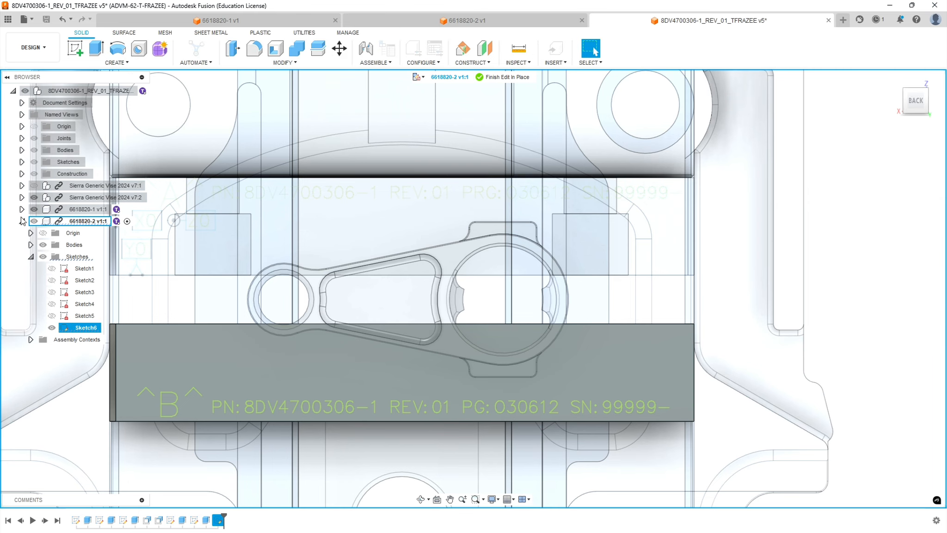
# Finish editing the 6618820-2 jaw in place, collapse its component tree and check the engraved text on both jaws.
pyautogui.click(518, 78)
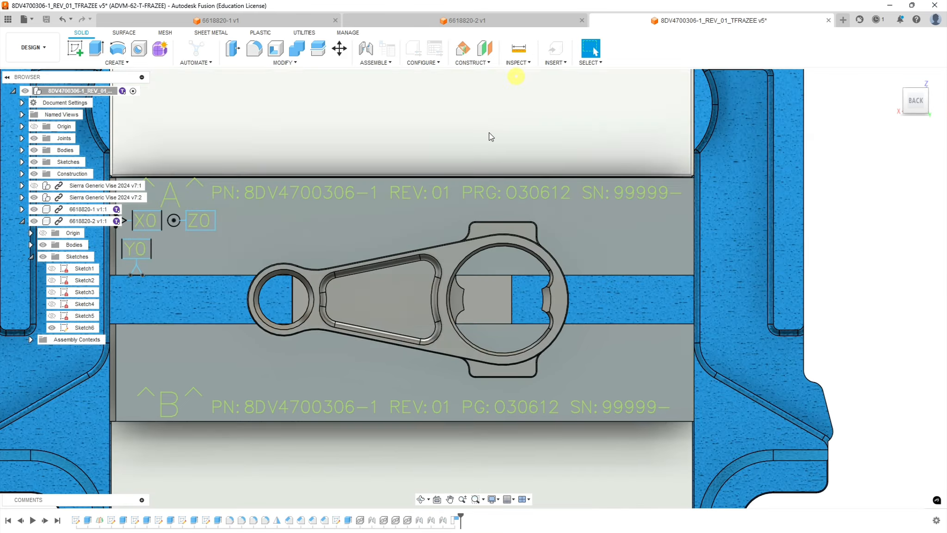
pyautogui.click(31, 256)
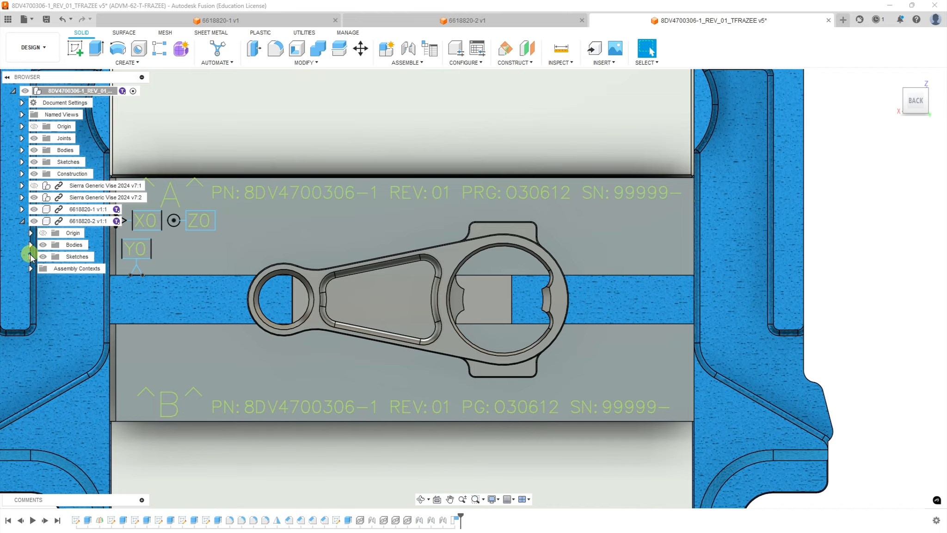
pyautogui.click(22, 221)
pyautogui.click(156, 348)
pyautogui.keyDown('shift'); pyautogui.moveTo(156, 348); pyautogui.dragTo(212, 370, button='middle'); pyautogui.keyUp('shift')
pyautogui.scroll(-10, 254, 351)
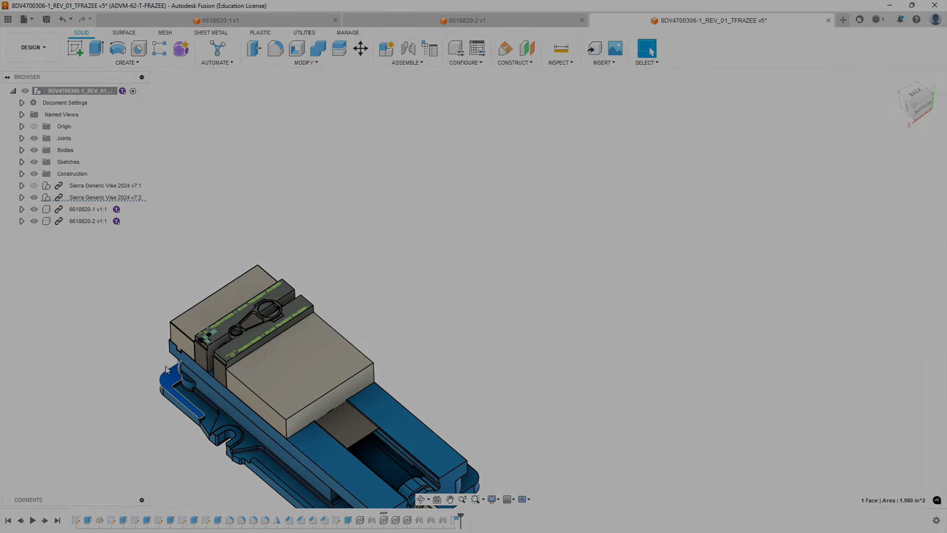
pyautogui.scroll(5, 167, 370)
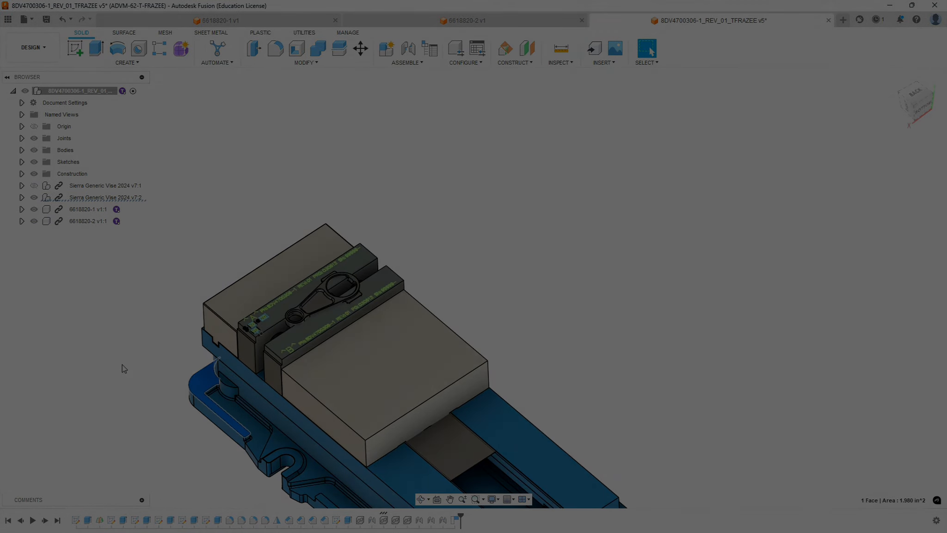